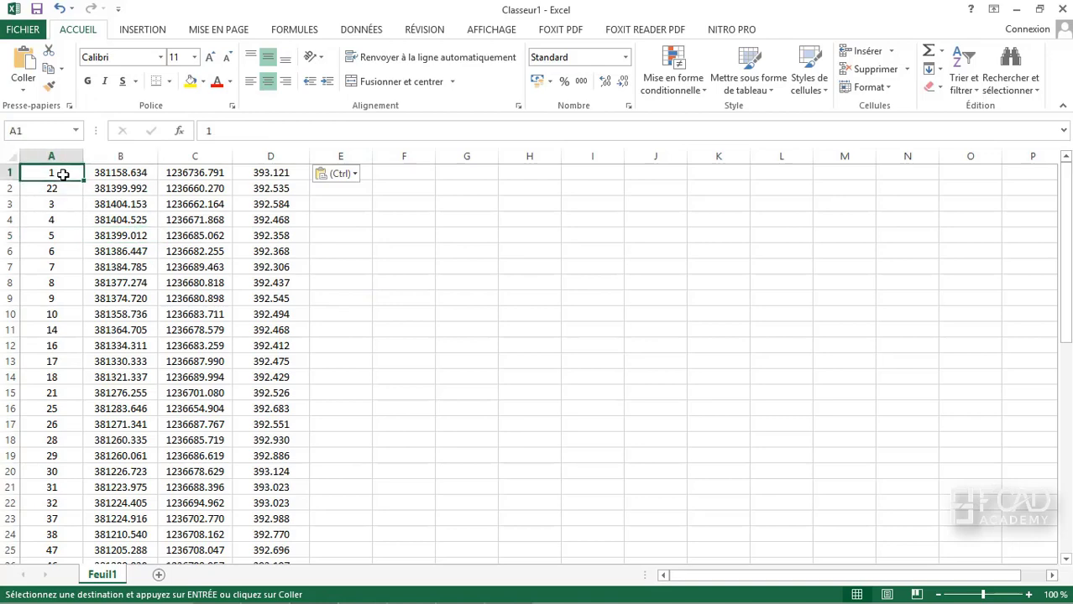
# Examine the survey table's point numbers, X and Y coordinates and elevations in columns A to D.
pyautogui.click(52, 220)
pyautogui.click(51, 283)
pyautogui.click(48, 312)
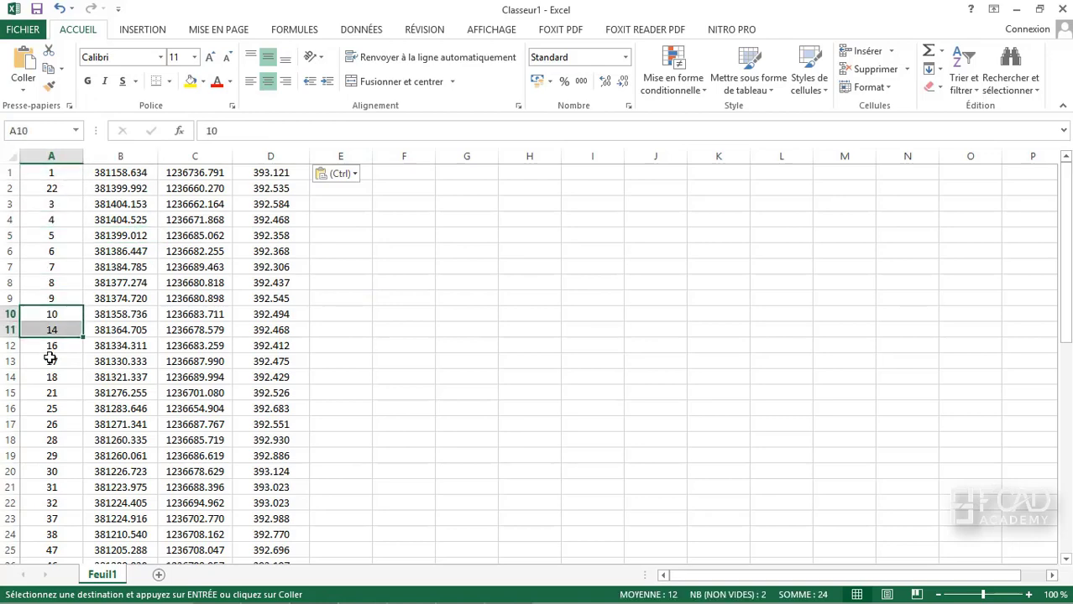
pyautogui.click(51, 361)
pyautogui.scroll(-13, 160, 377)
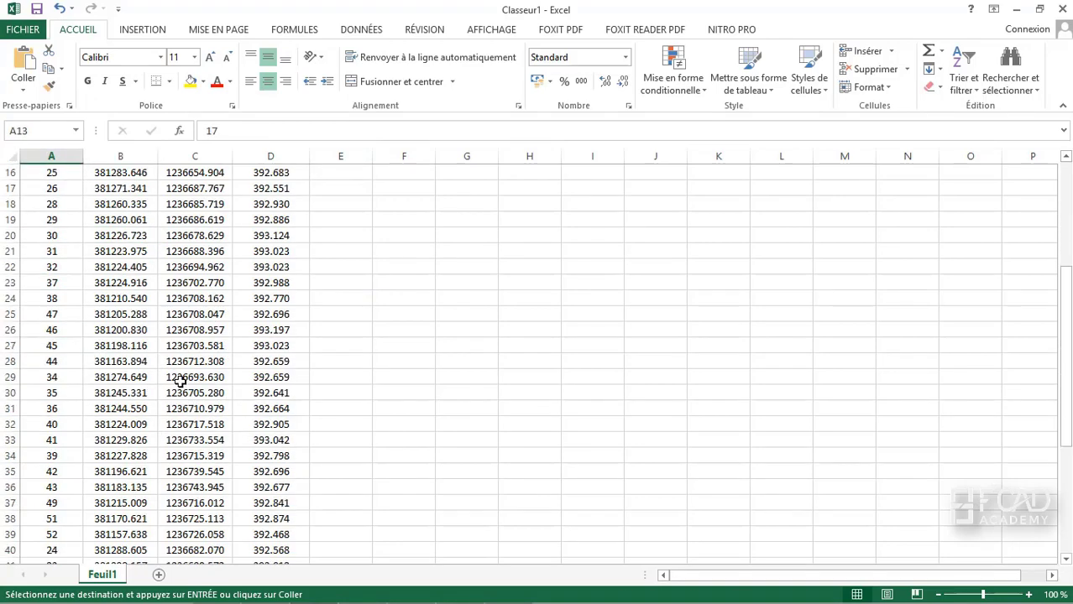
pyautogui.scroll(13, 264, 371)
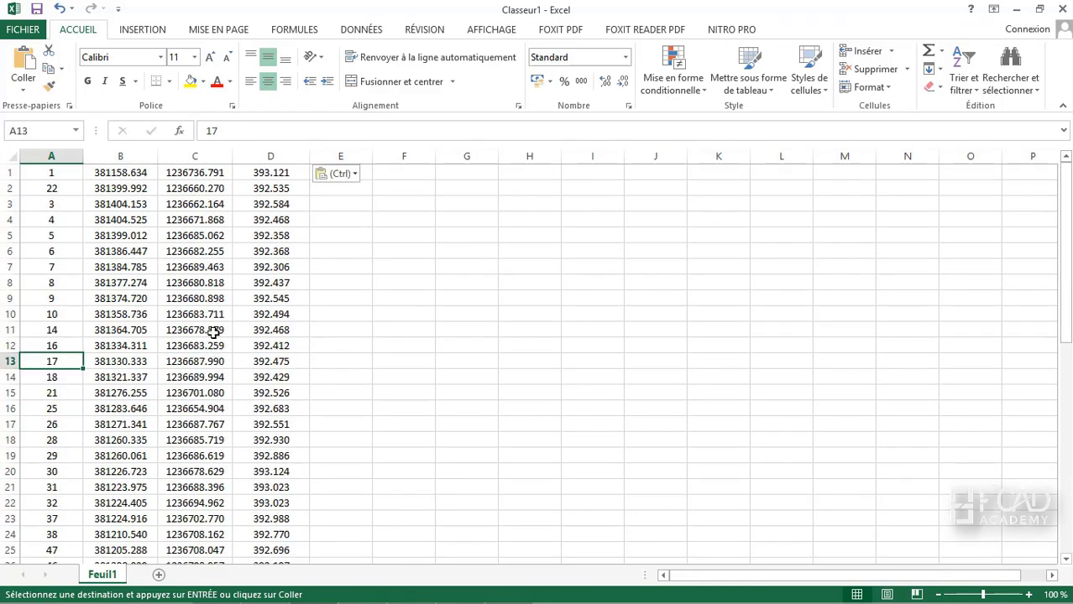
pyautogui.click(216, 252)
pyautogui.click(180, 203)
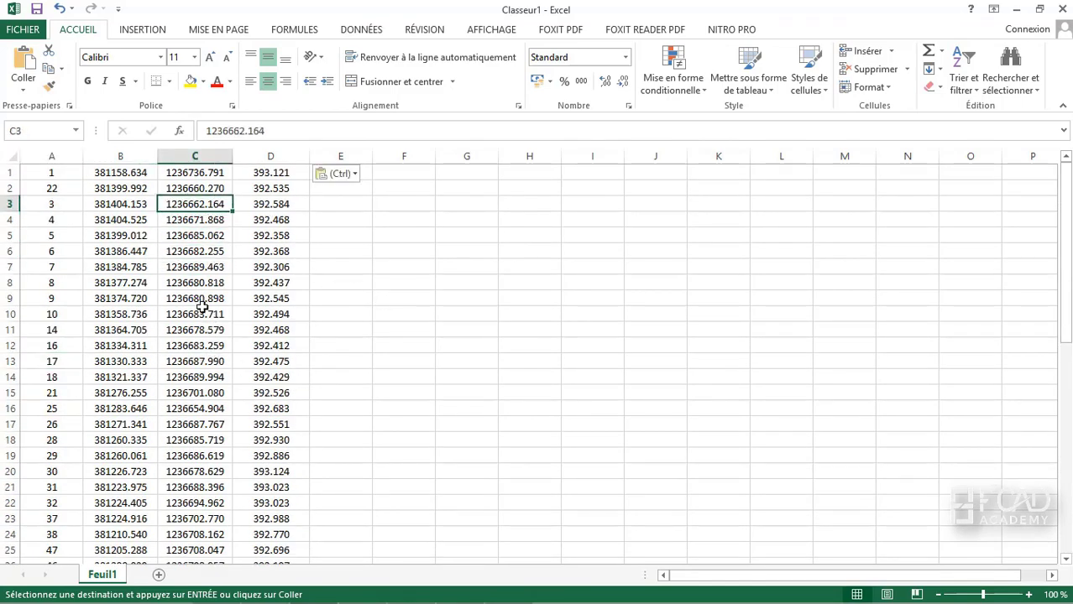
pyautogui.click(279, 347)
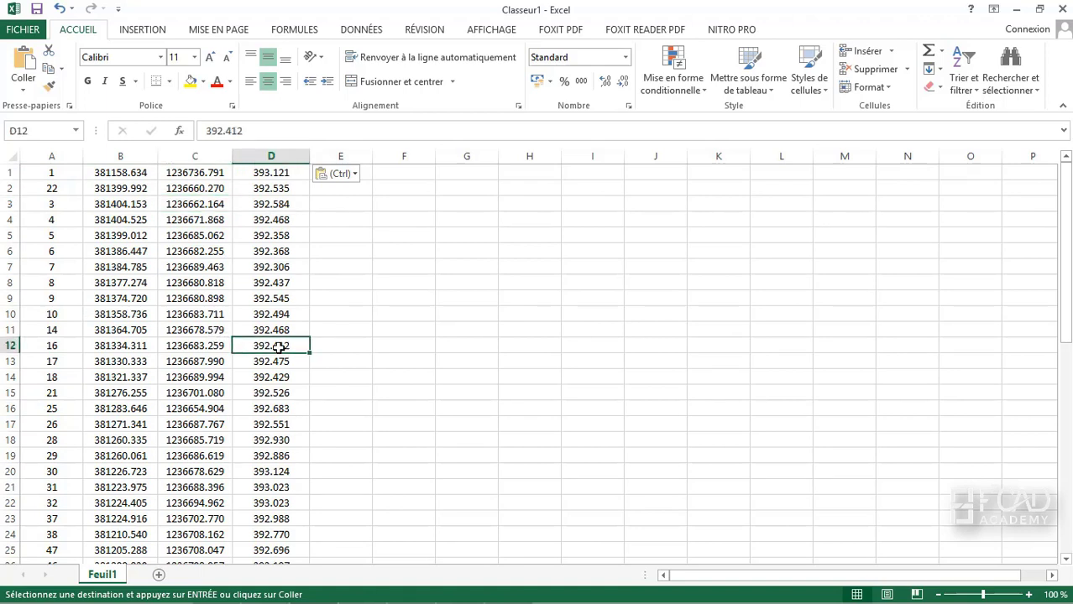
pyautogui.click(281, 314)
pyautogui.click(283, 267)
pyautogui.click(285, 236)
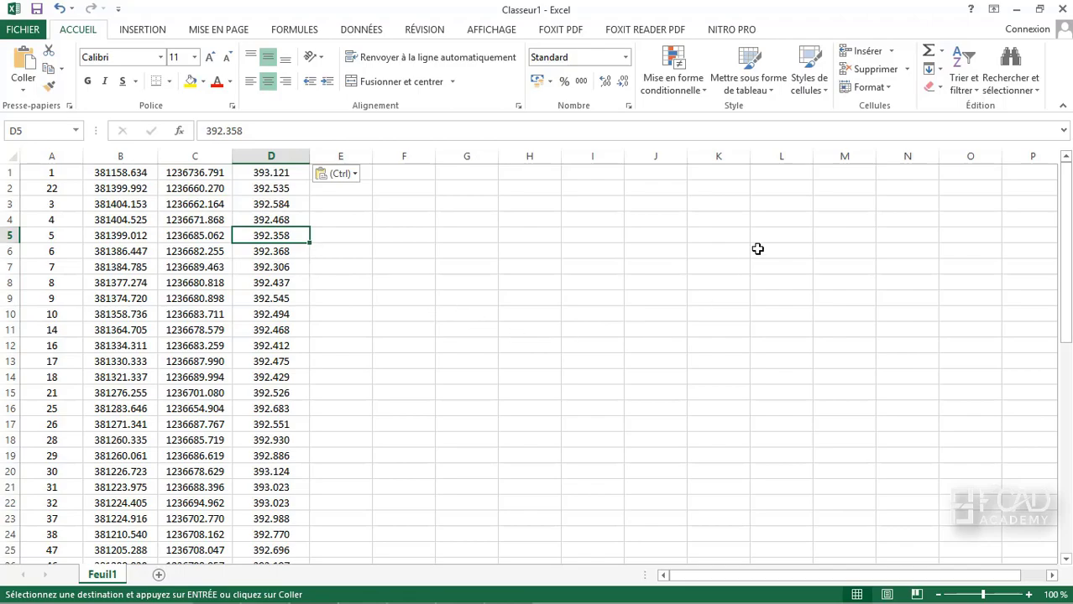
# Switch to the croquis de terrain.pdf field sketch in Nitro Pro and place its window beside the spreadsheet.
pyautogui.hotkey('alt', 'Tab')
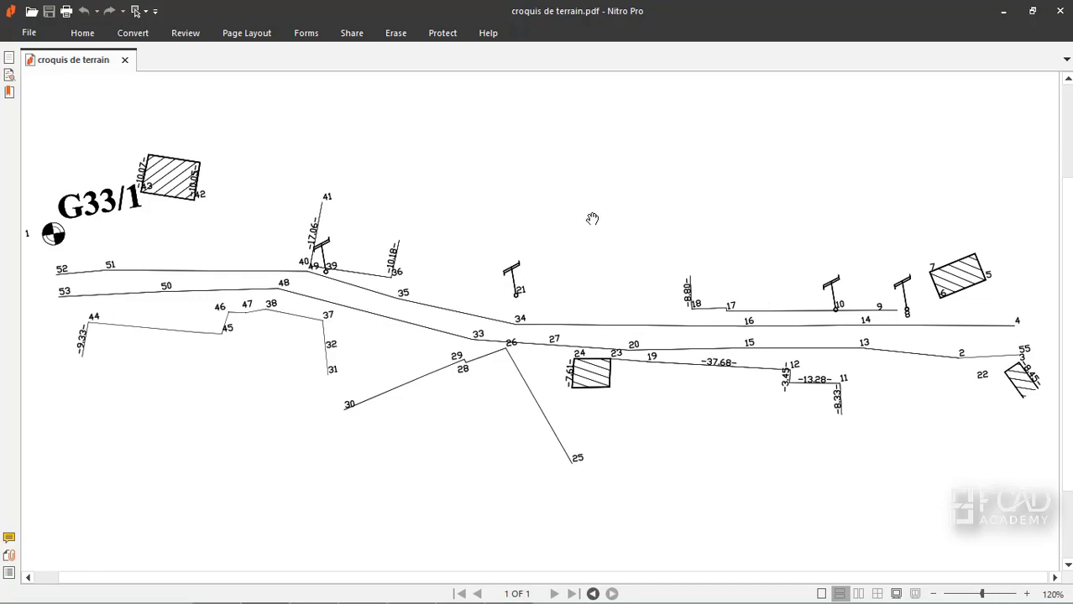
pyautogui.click(1033, 11)
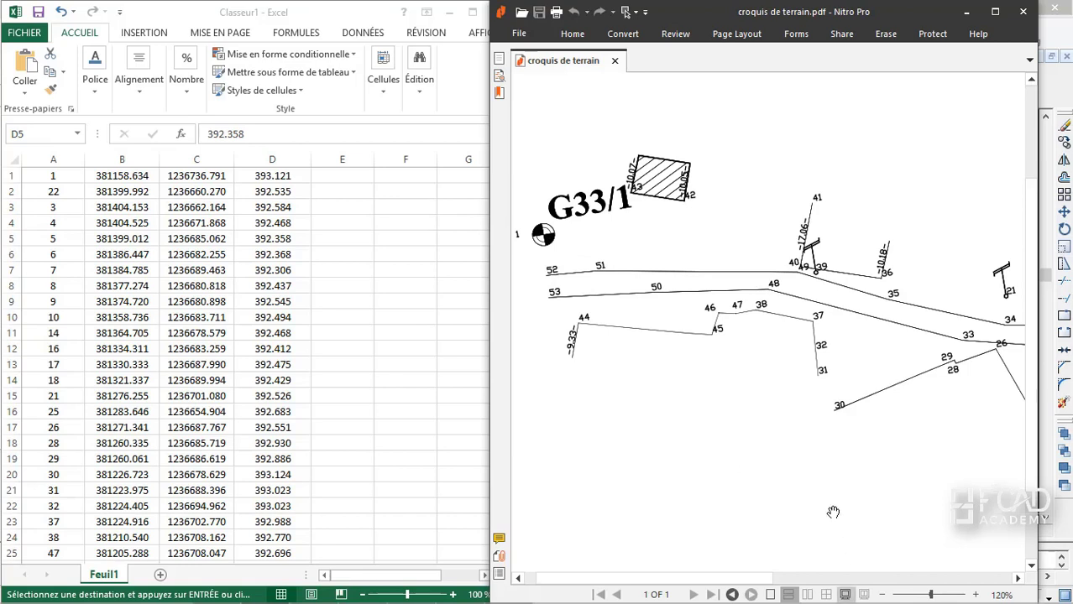
# Enter the code BO in cell E1, in the row of survey point 1.
pyautogui.click(352, 183)
pyautogui.click(372, 208)
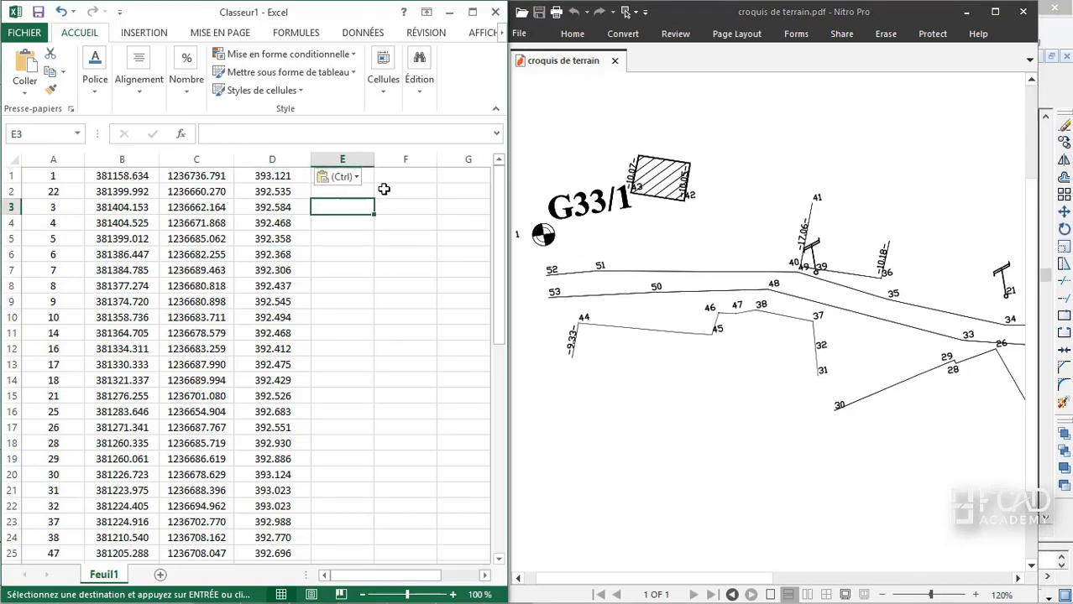
pyautogui.click(404, 189)
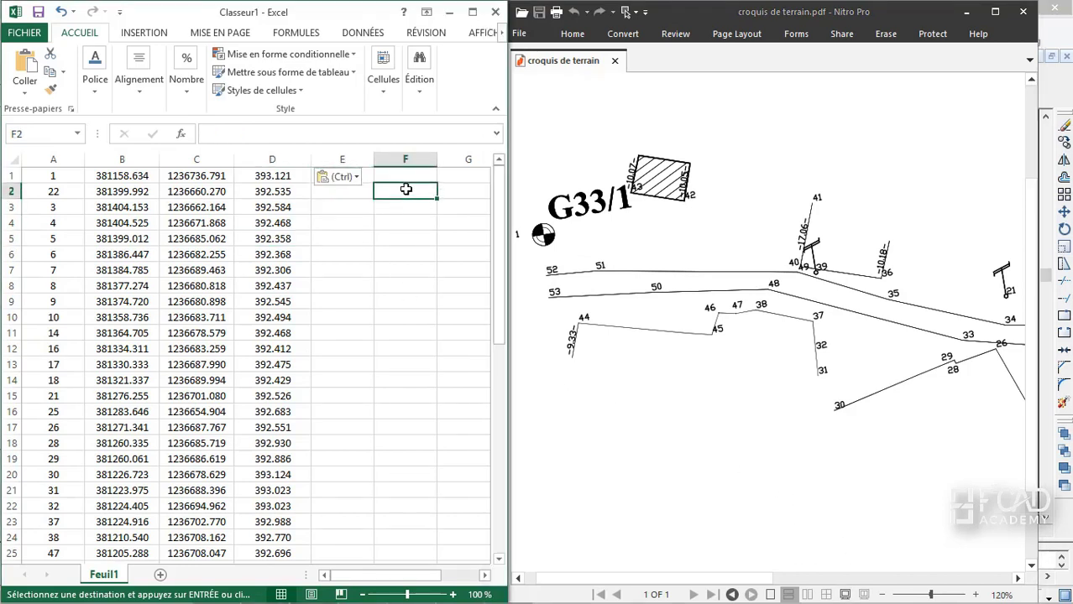
pyautogui.click(341, 202)
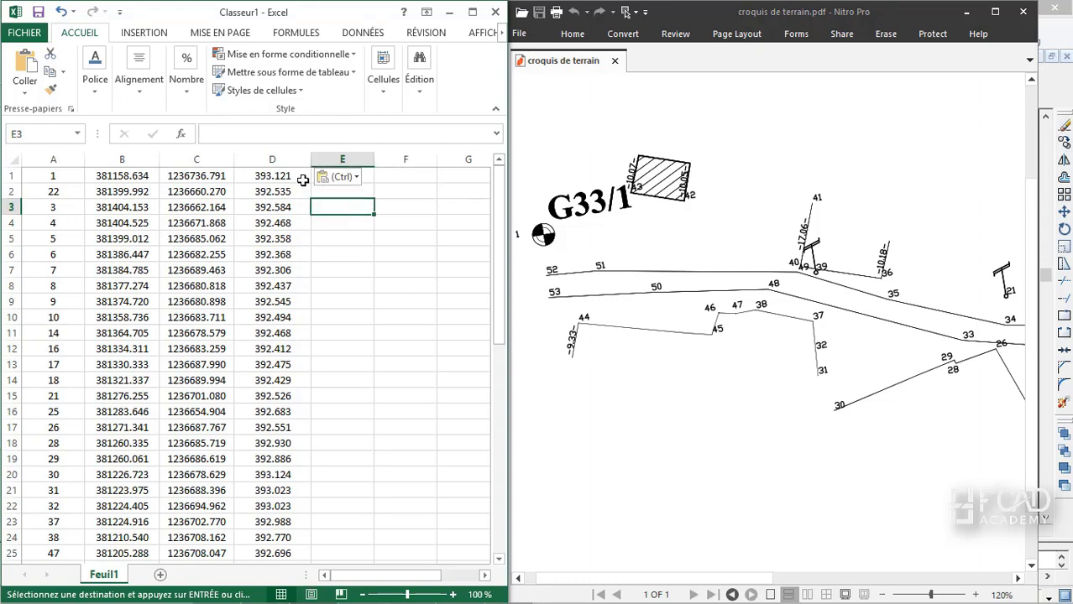
pyautogui.click(383, 188)
pyautogui.click(367, 177)
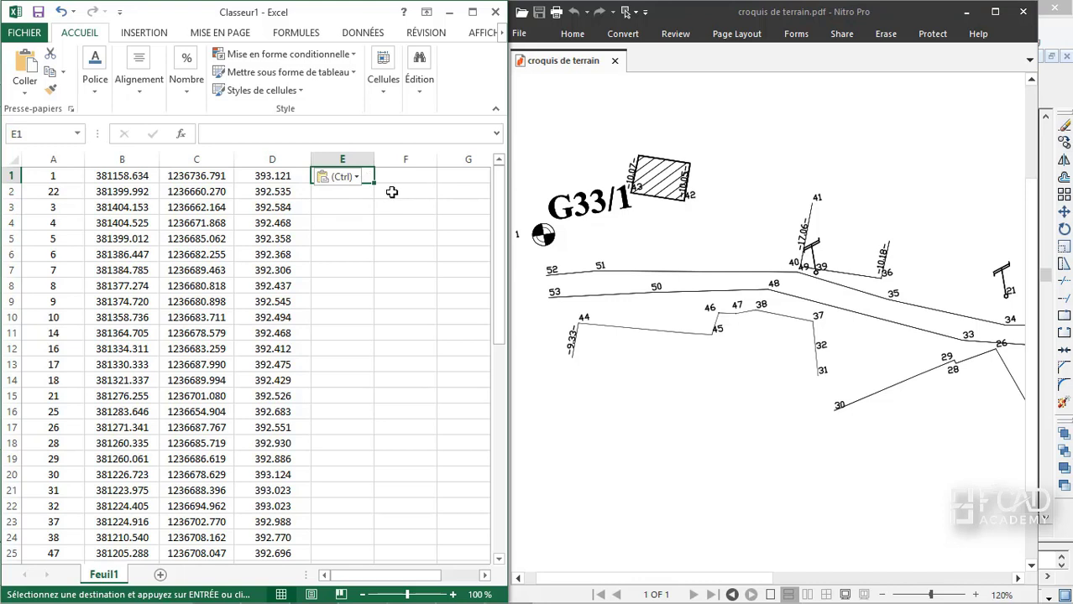
pyautogui.write('BO')
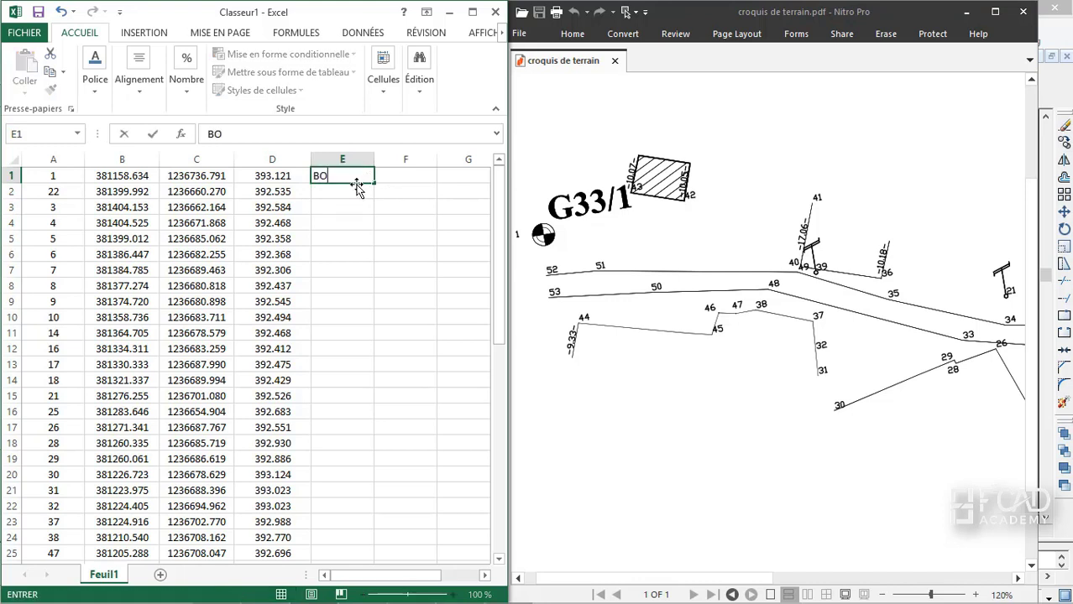
pyautogui.click(357, 208)
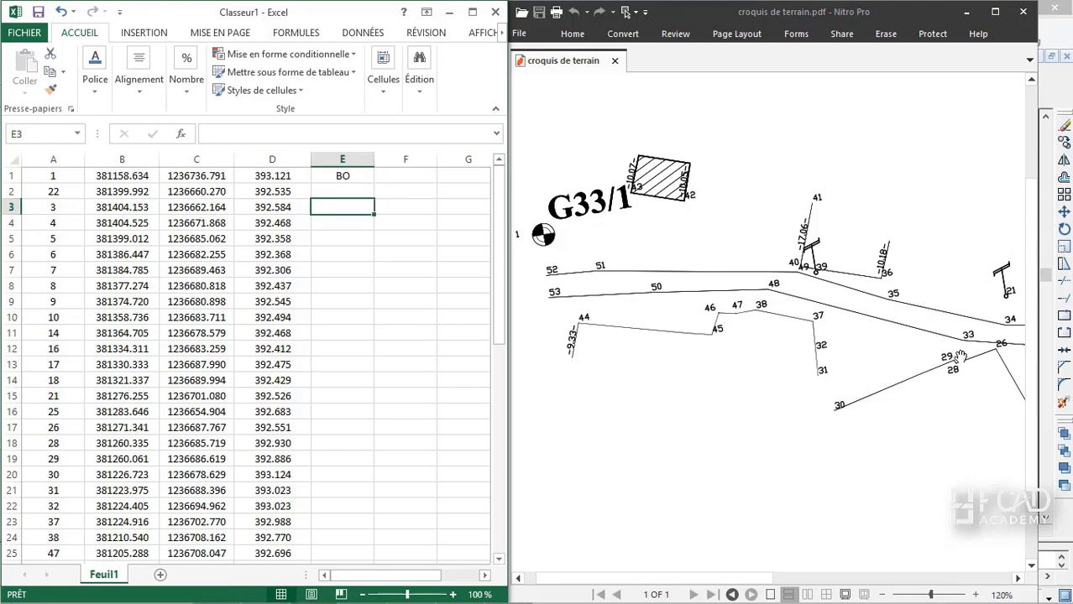
# Locate point 55 on the field sketch and in the table, and enter the code 210 for it in cell E45.
pyautogui.moveTo(960, 357)
pyautogui.mouseDown()
pyautogui.moveTo(859, 346)
pyautogui.moveTo(884, 334)
pyautogui.moveTo(735, 333)
pyautogui.mouseUp()
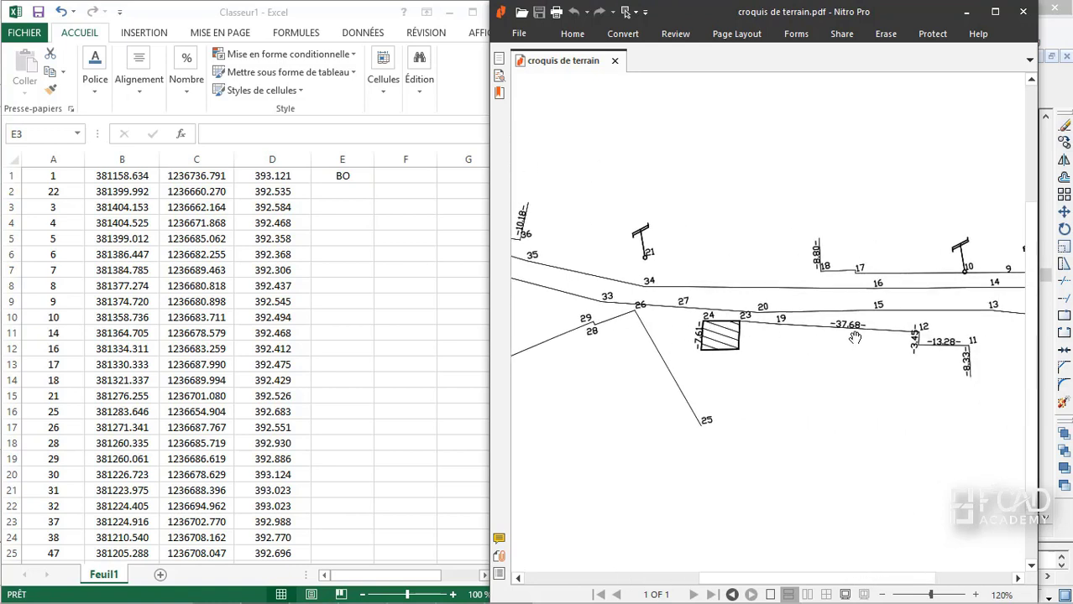
pyautogui.moveTo(938, 338); pyautogui.dragTo(773, 336)
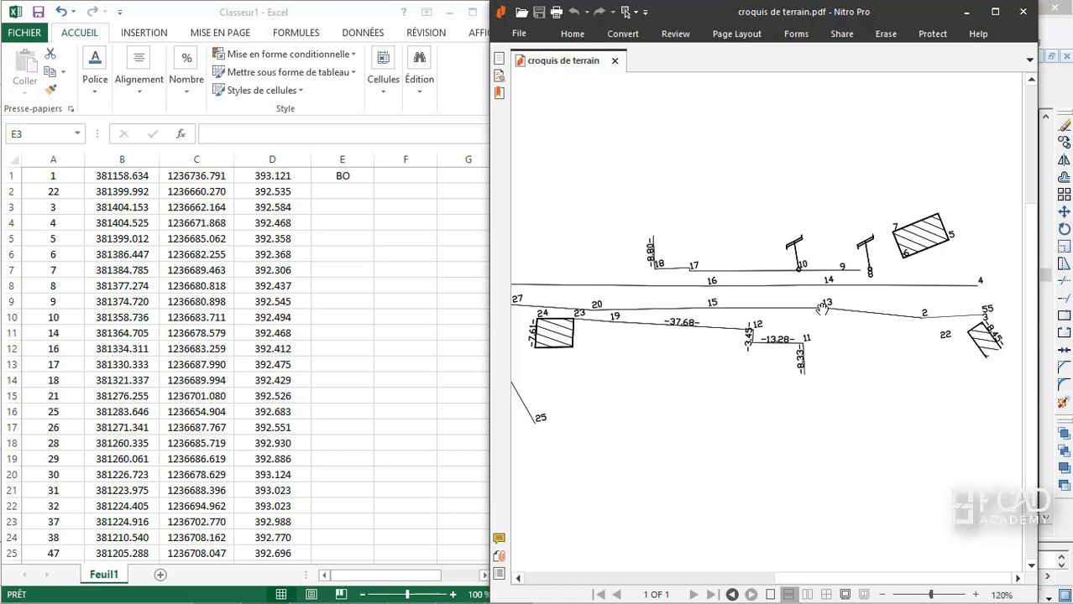
pyautogui.moveTo(753, 356)
pyautogui.mouseDown()
pyautogui.moveTo(883, 361)
pyautogui.moveTo(773, 340)
pyautogui.mouseUp()
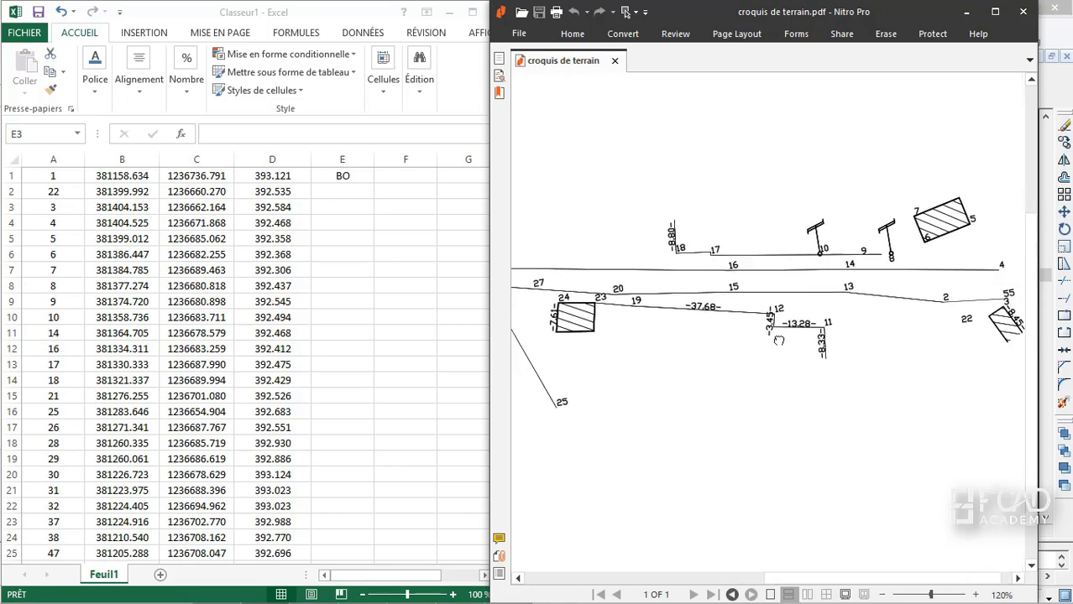
pyautogui.click(249, 239)
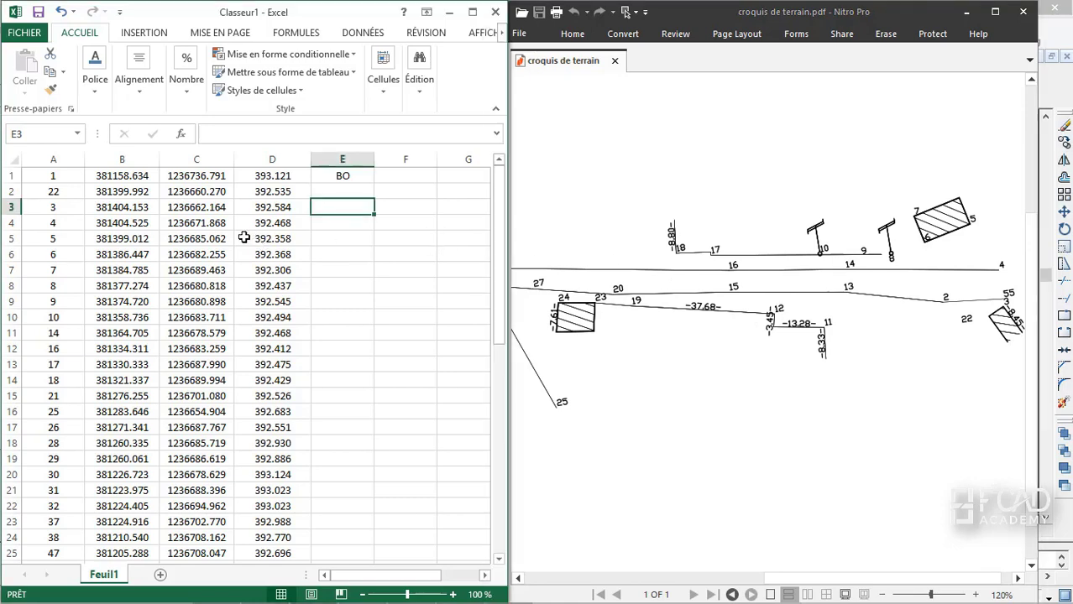
pyautogui.click(53, 250)
pyautogui.scroll(-5, 53, 250)
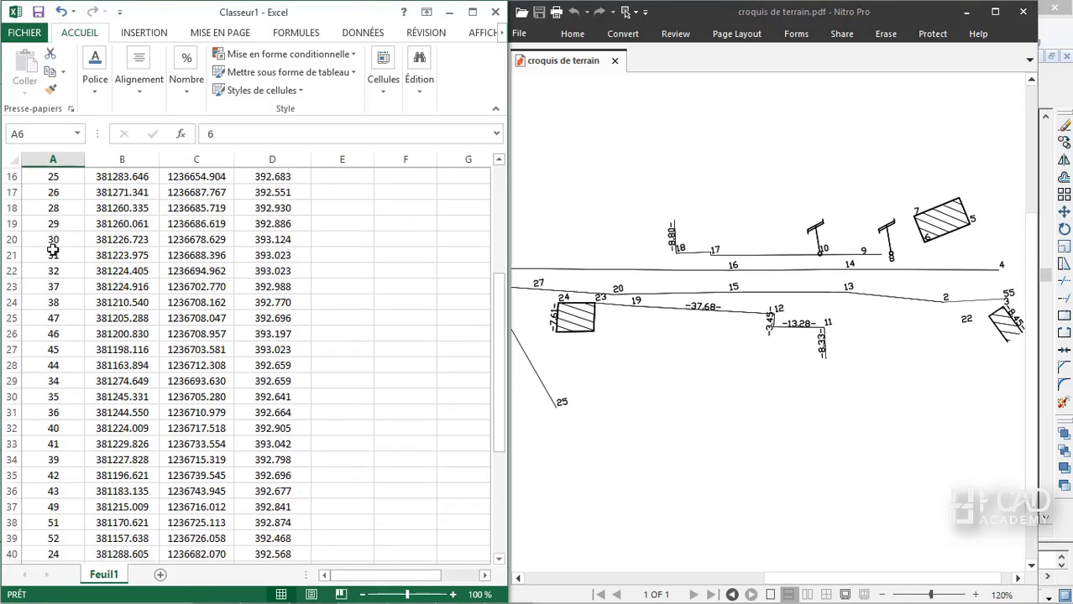
pyautogui.scroll(5, 53, 250)
pyautogui.scroll(-11, 53, 250)
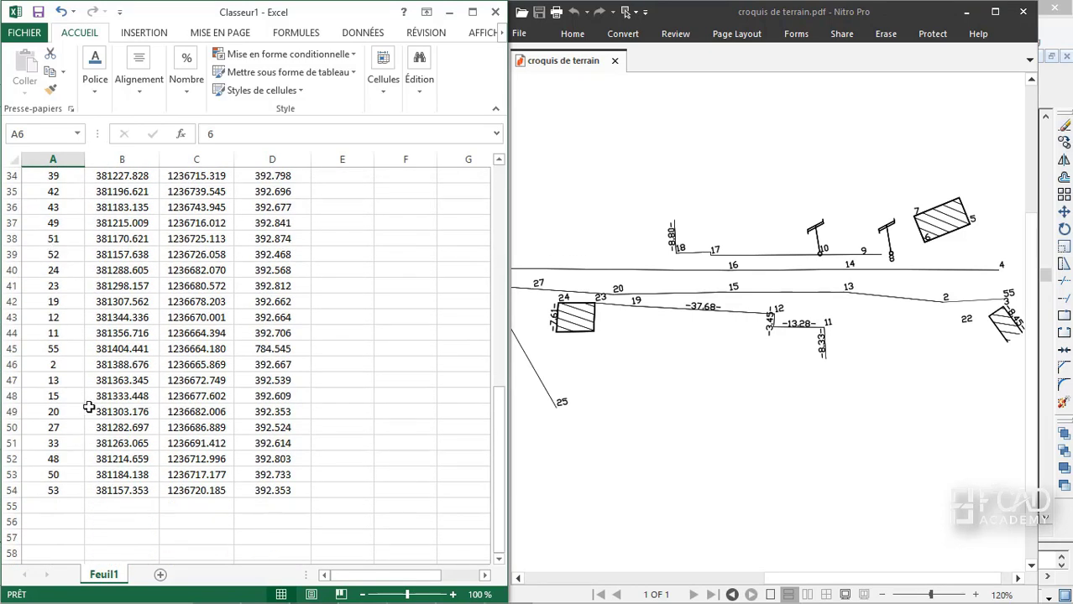
pyautogui.click(67, 348)
pyautogui.click(147, 348)
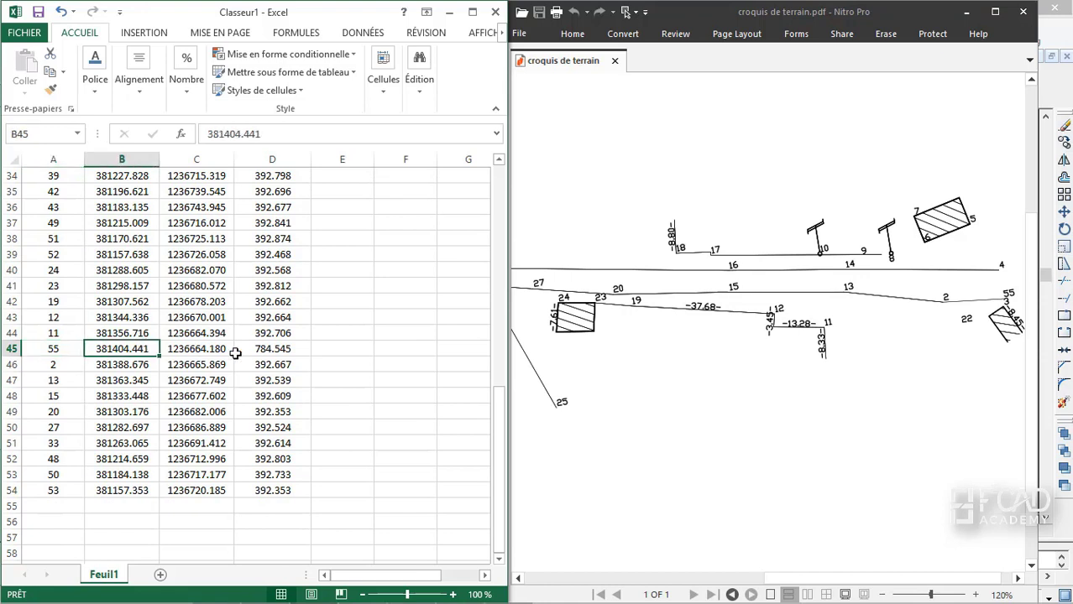
pyautogui.click(289, 348)
pyautogui.click(328, 347)
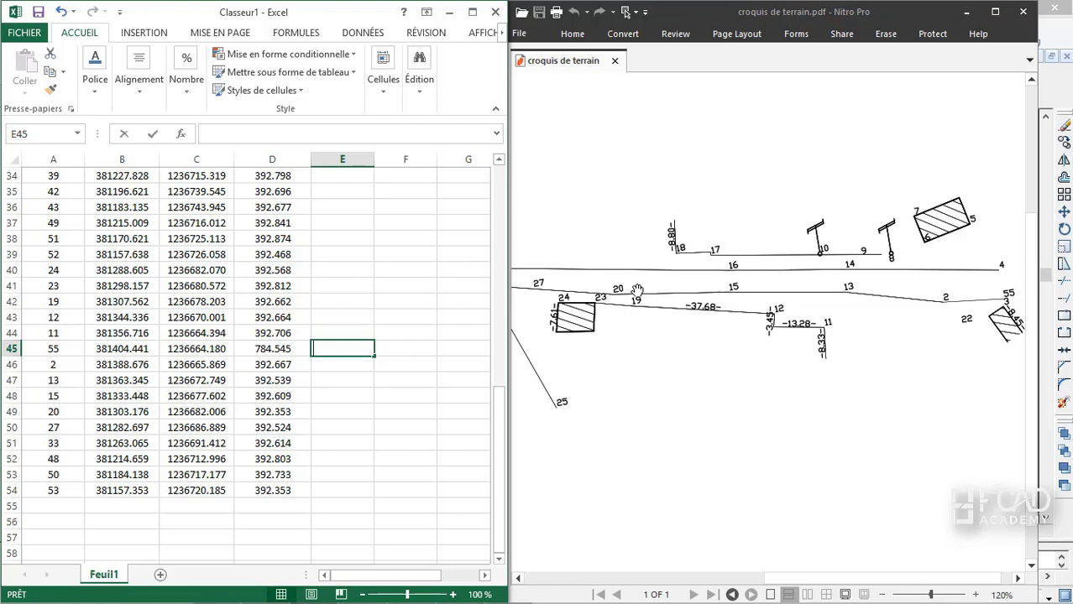
pyautogui.write('210')
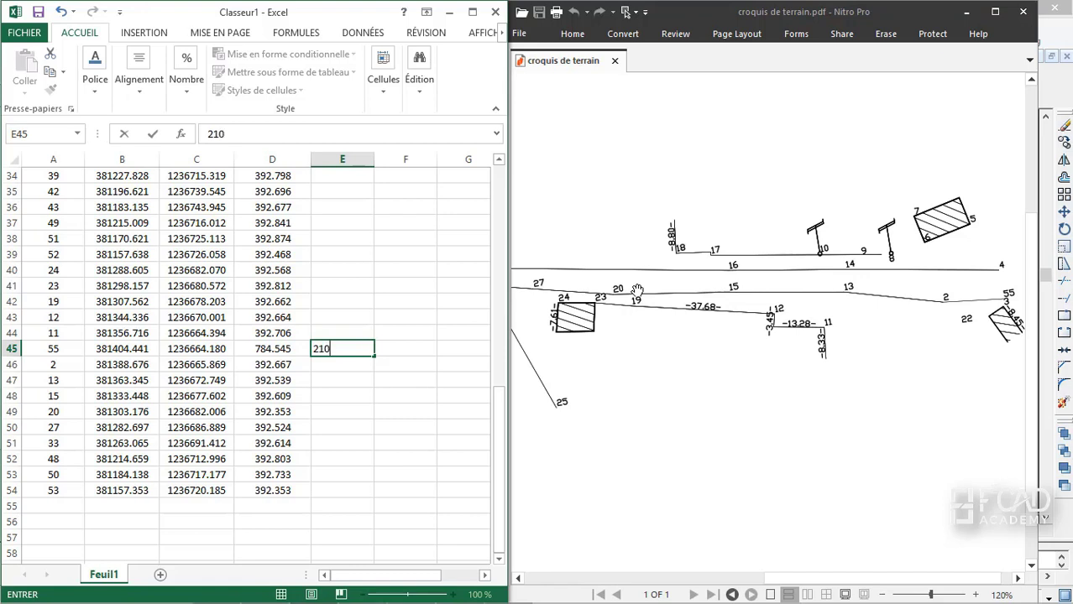
pyautogui.click(338, 366)
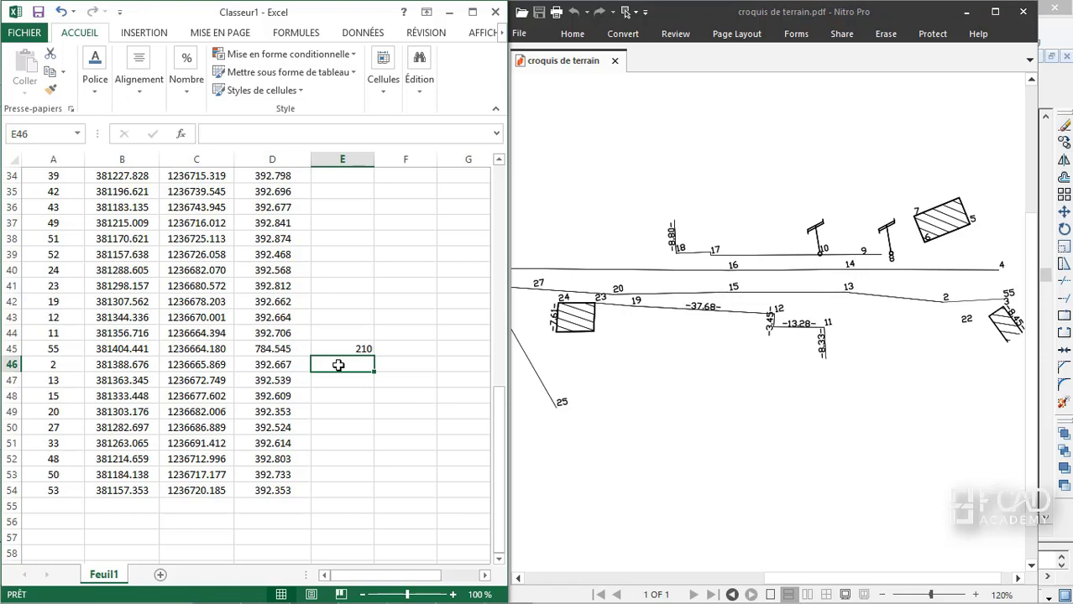
# Enter the code 213 in cells E46 and E47 for points 2 and 13.
pyautogui.write('213')
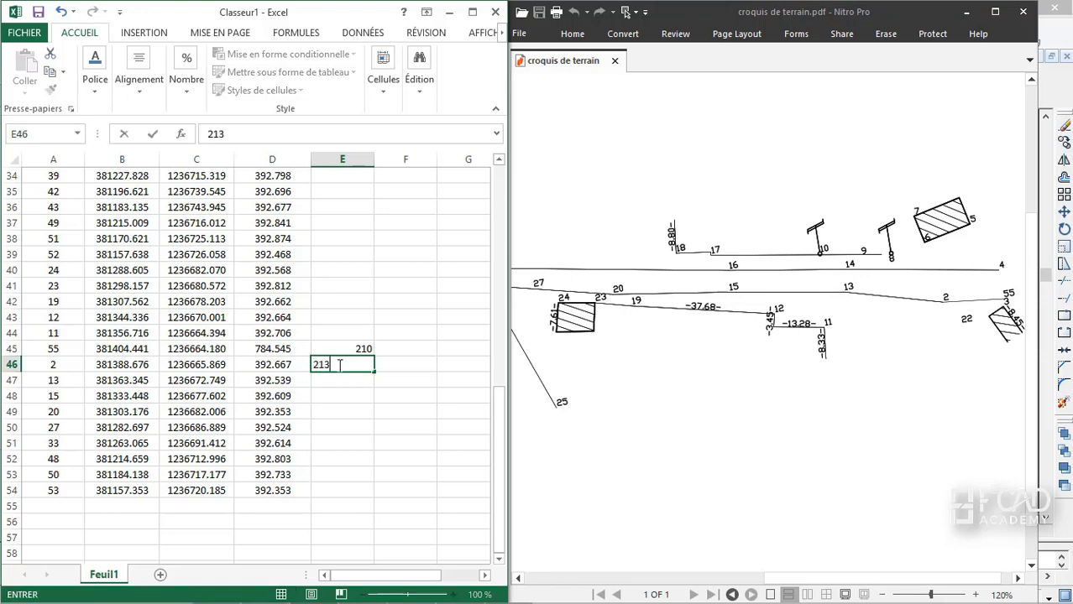
pyautogui.click(348, 383)
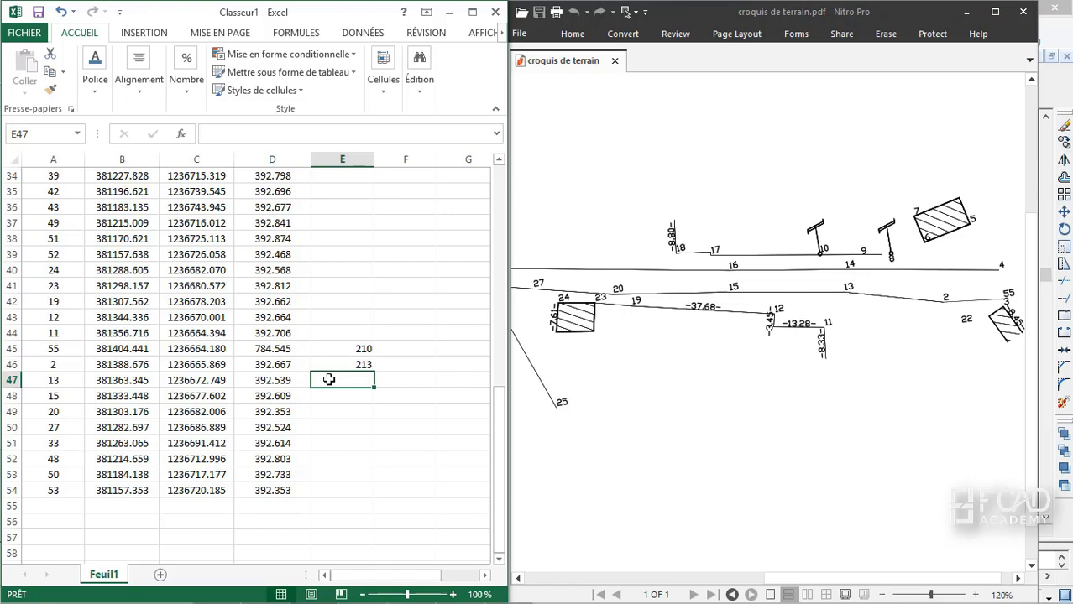
pyautogui.write('2')
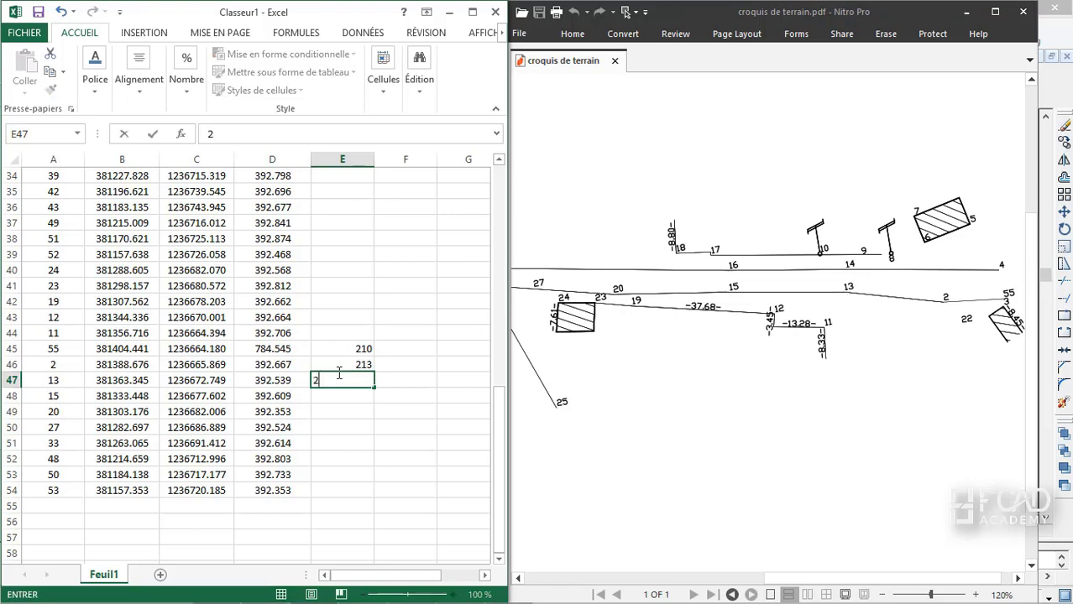
pyautogui.write('13')
pyautogui.click(365, 396)
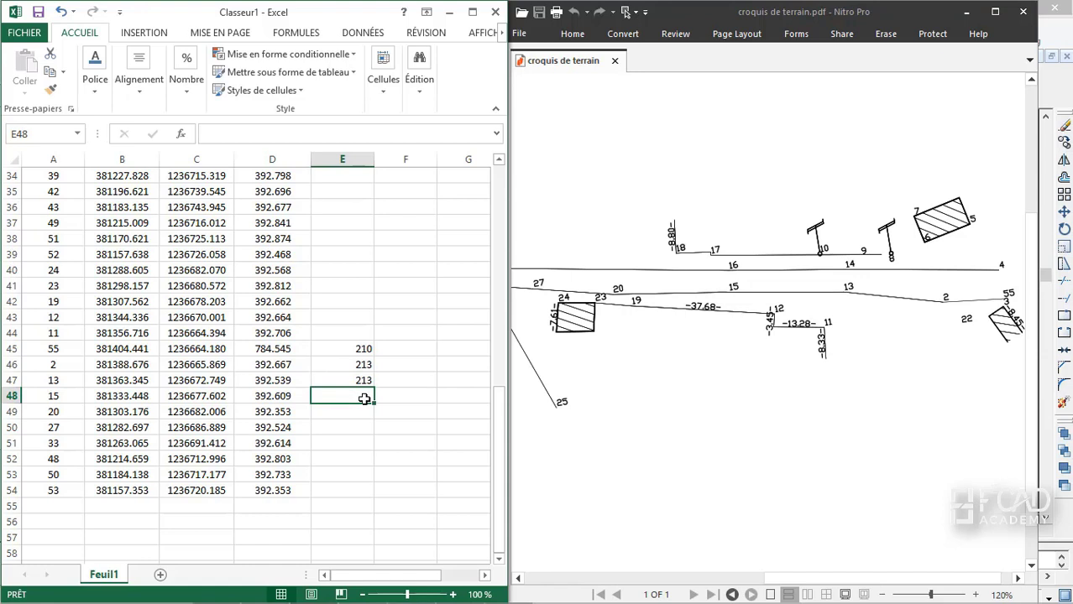
# Follow the same line on the sketch and enter the code 213 in cells E48 and E49 for points 15 and 20.
pyautogui.moveTo(742, 292); pyautogui.dragTo(789, 290)
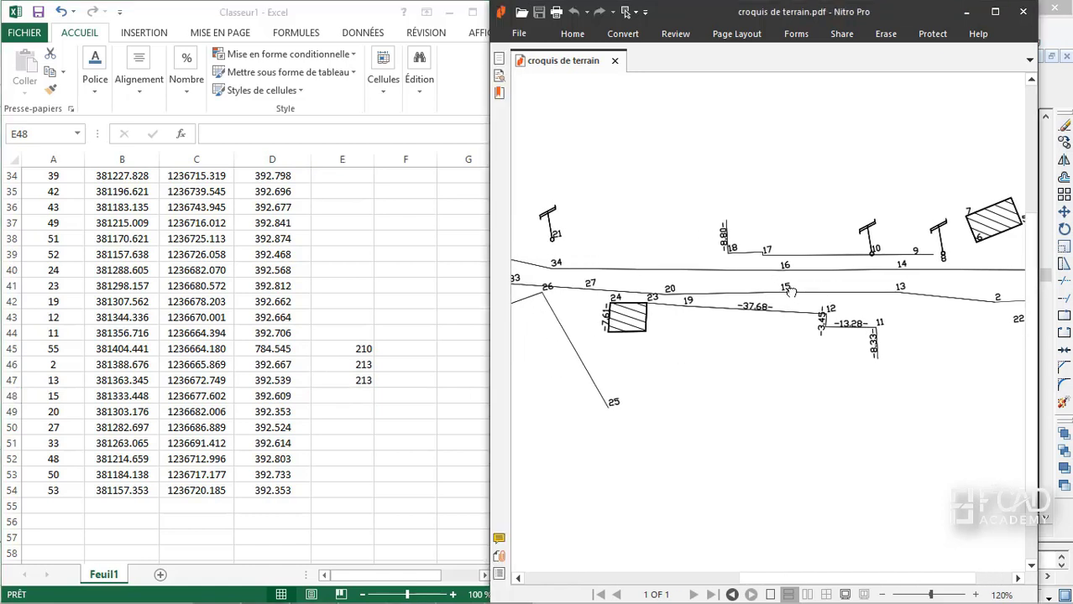
pyautogui.click(346, 395)
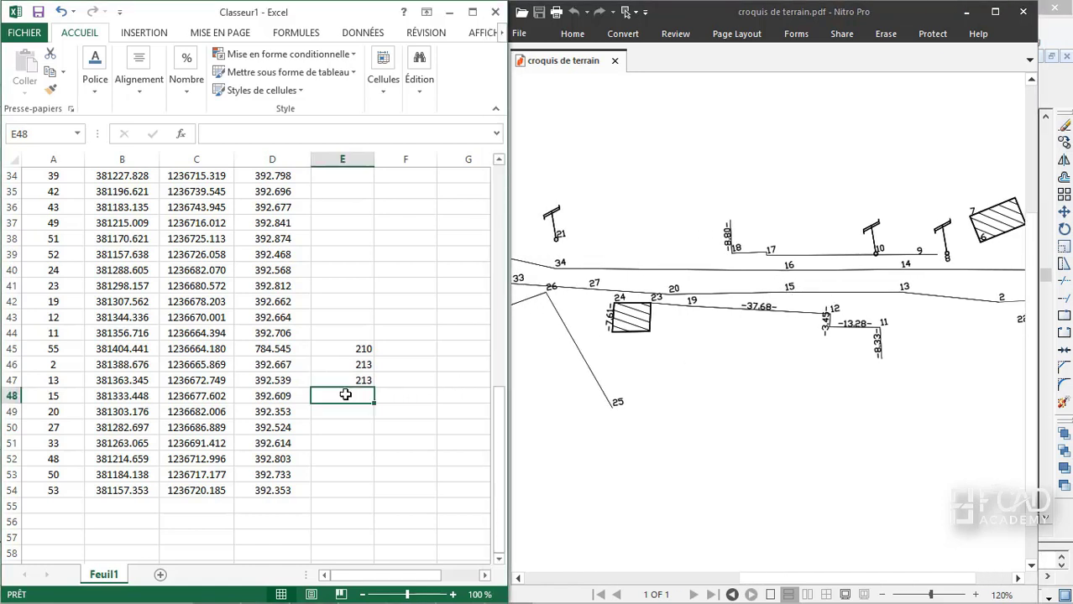
pyautogui.write('3')
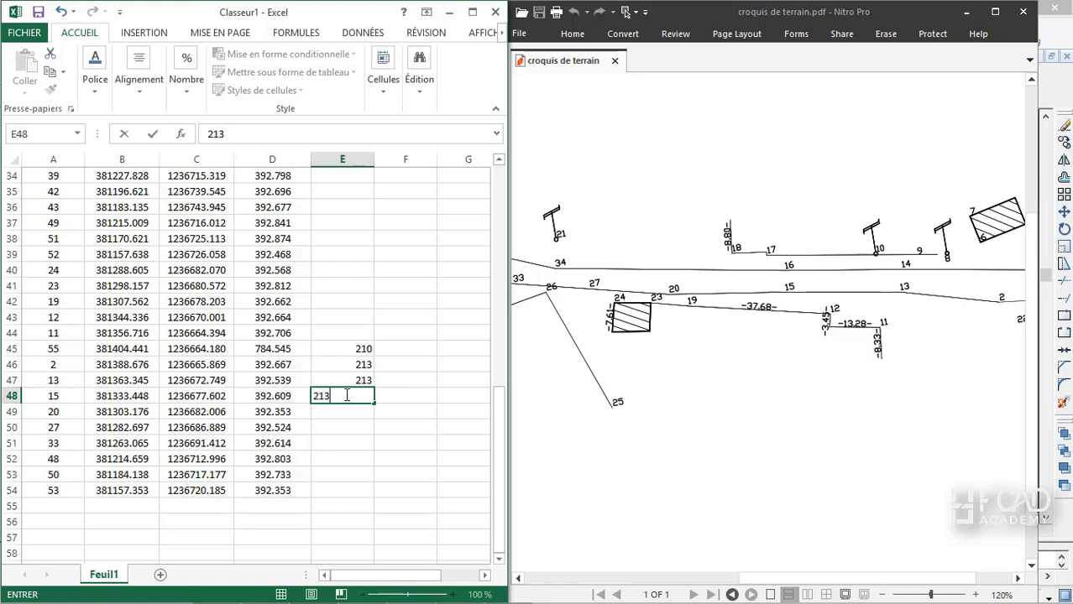
pyautogui.click(361, 415)
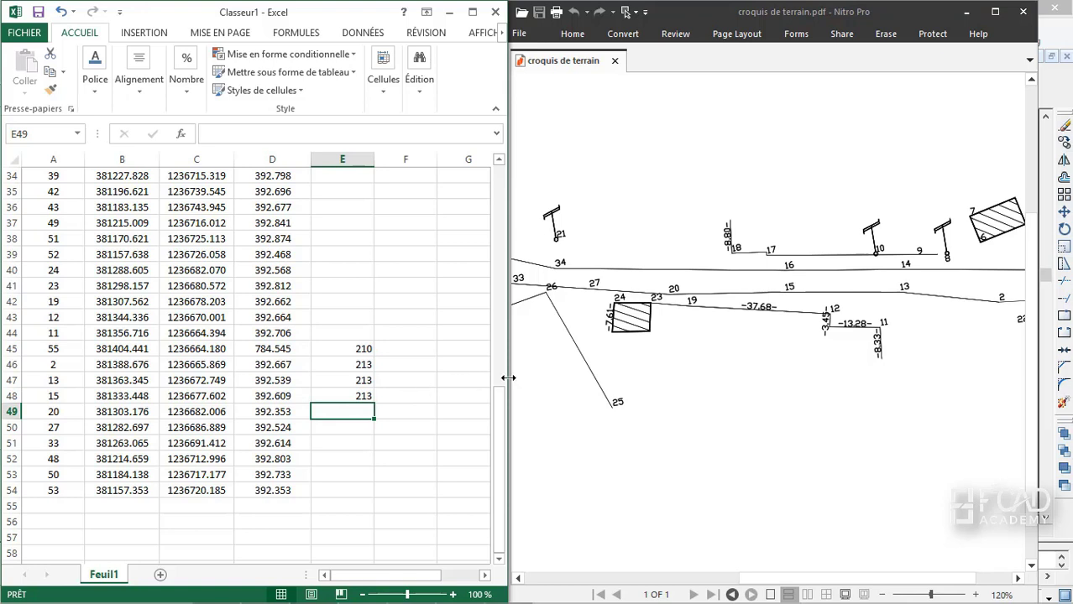
pyautogui.moveTo(650, 293); pyautogui.dragTo(671, 297)
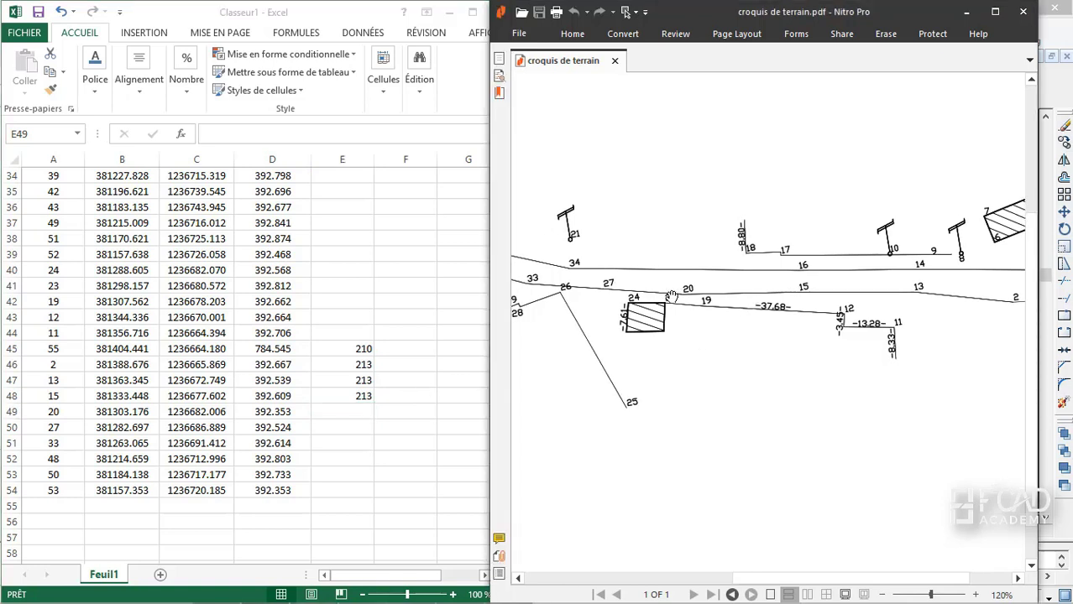
pyautogui.click(347, 412)
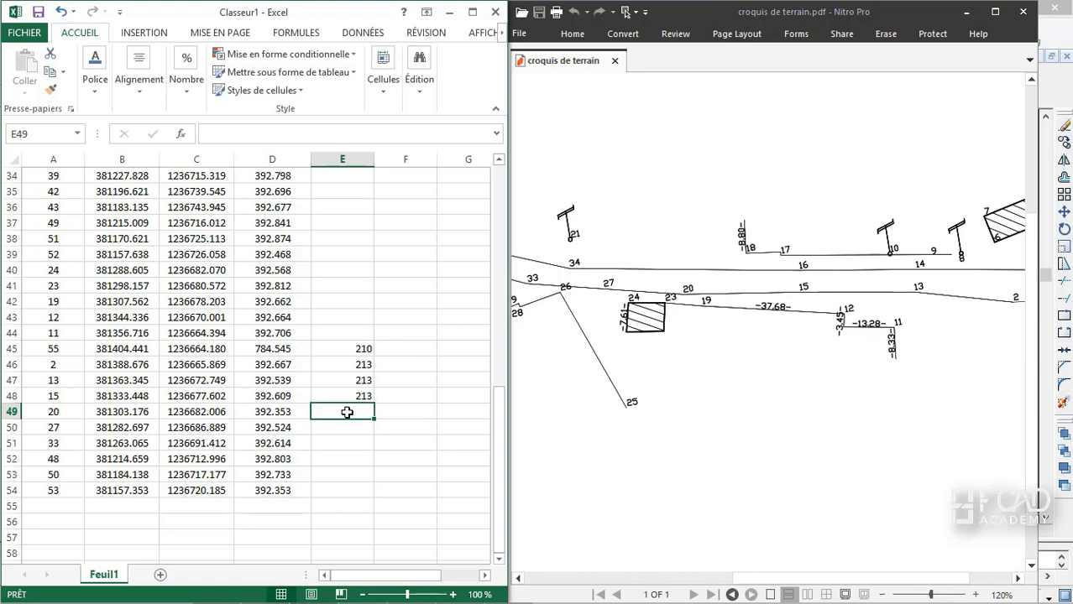
pyautogui.write('213')
pyautogui.click(361, 428)
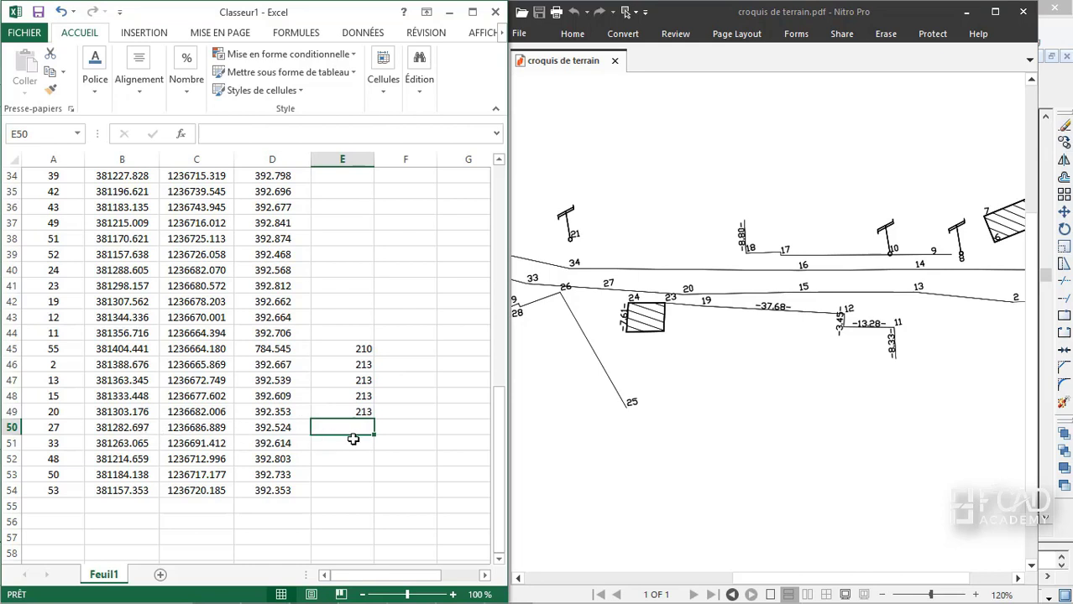
# Follow the line on the sketch and enter the code 213 in cells E50 and E51 for points 27 and 33.
pyautogui.write('213')
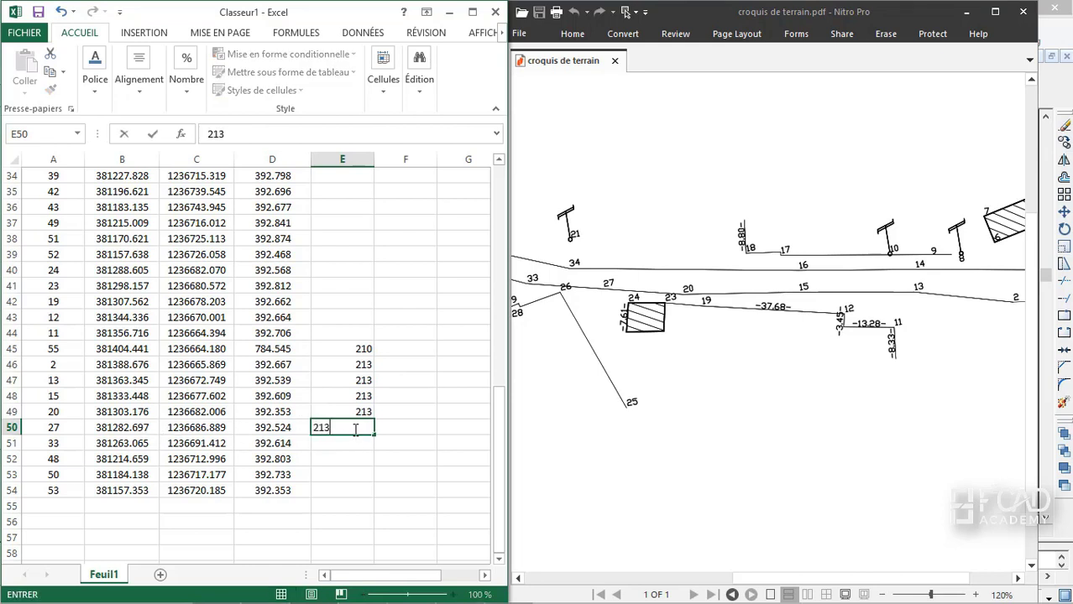
pyautogui.click(359, 443)
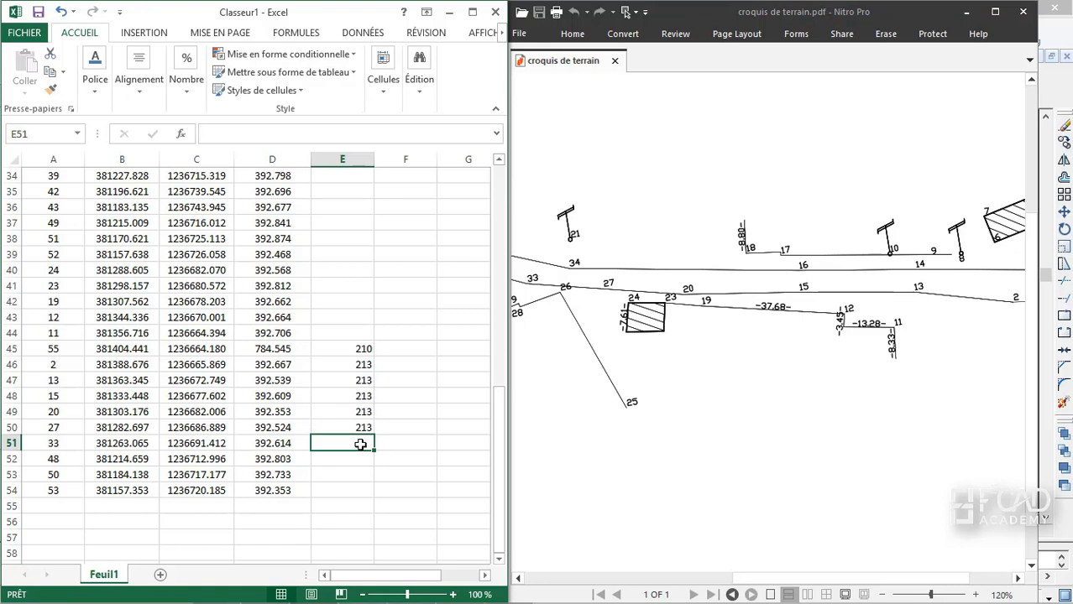
pyautogui.moveTo(605, 287); pyautogui.dragTo(817, 307)
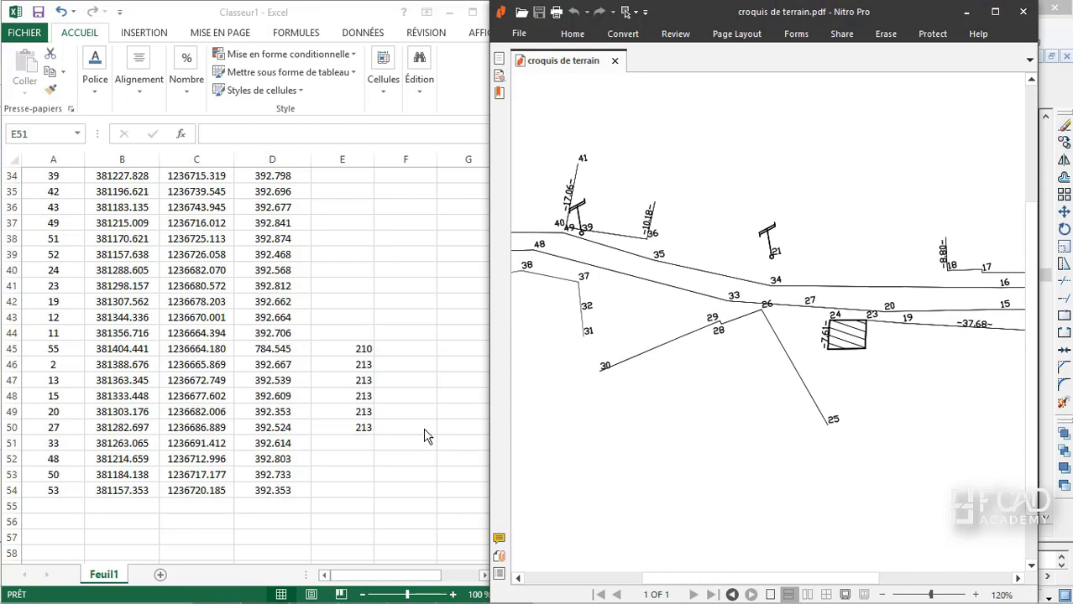
pyautogui.click(359, 443)
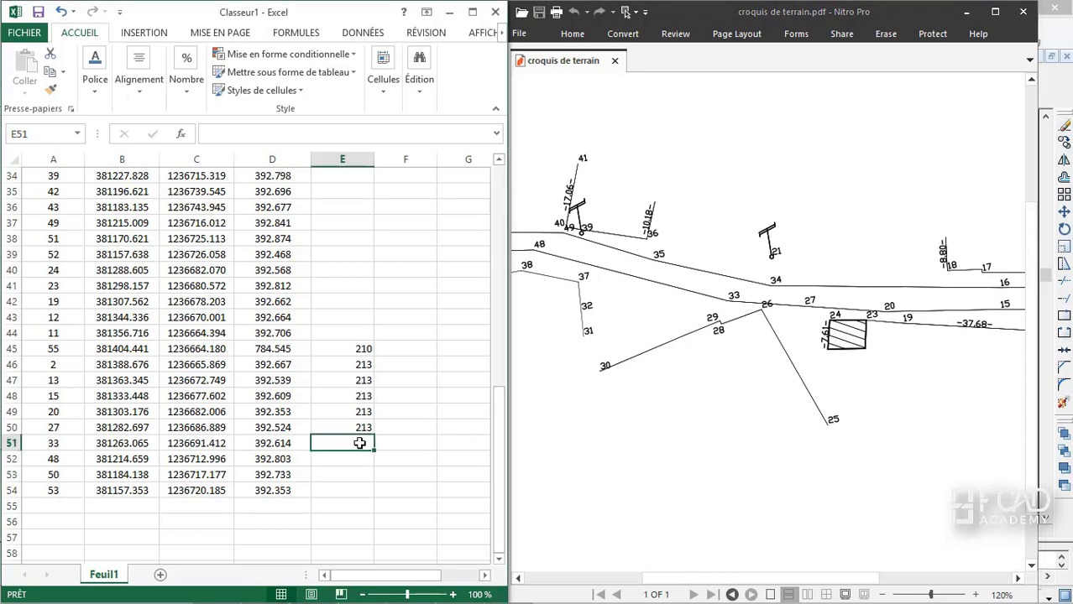
pyautogui.write('213')
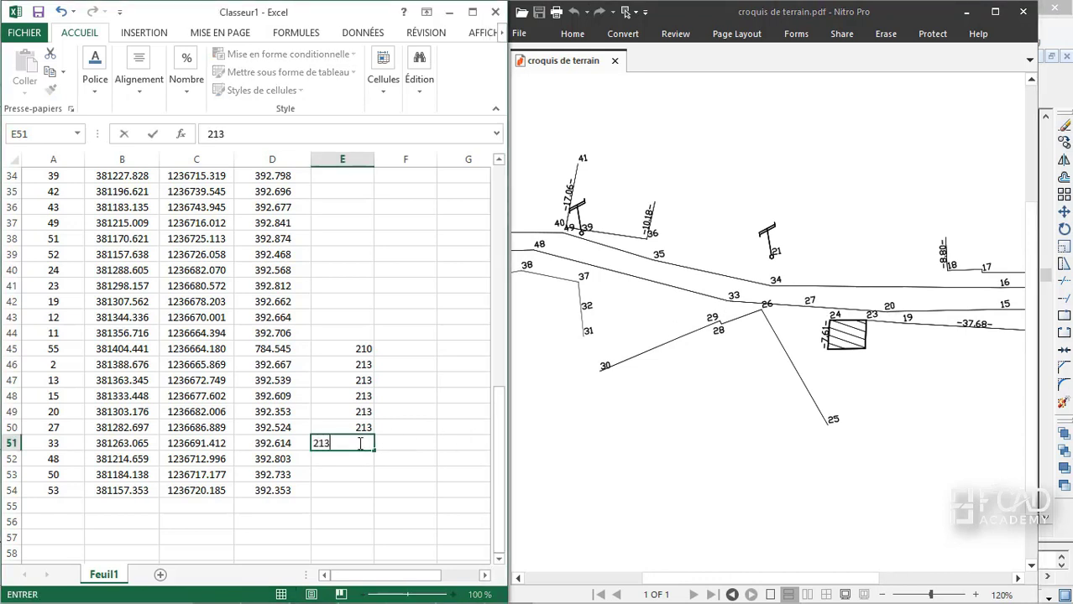
# Follow the line to its end on the sketch and enter the code 213 in cells E52 to E54 for points 48, 50 and 53.
pyautogui.moveTo(643, 306); pyautogui.dragTo(877, 329)
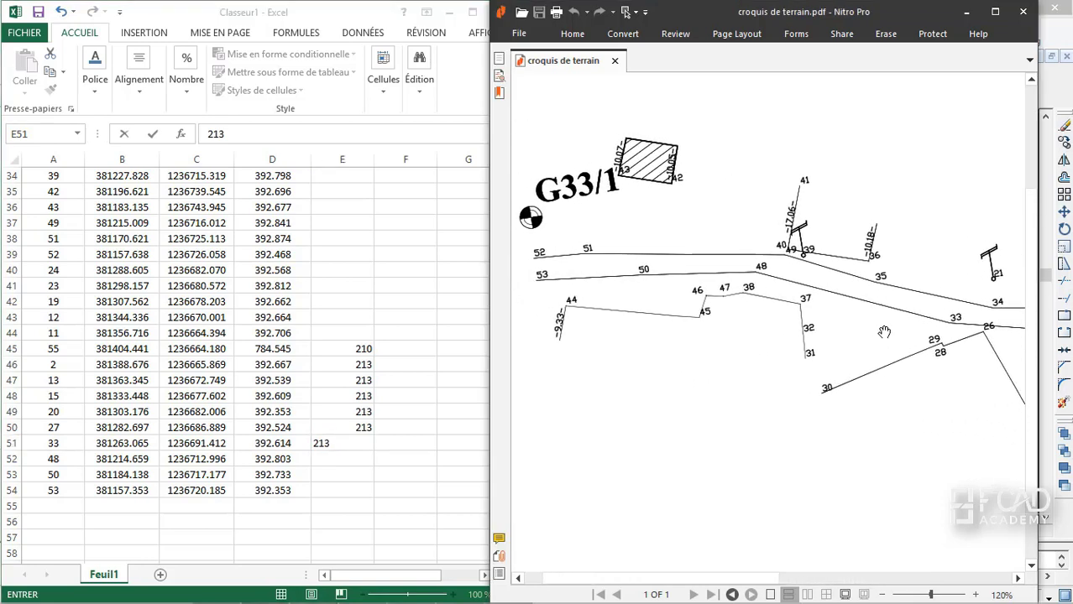
pyautogui.click(350, 458)
pyautogui.click(353, 460)
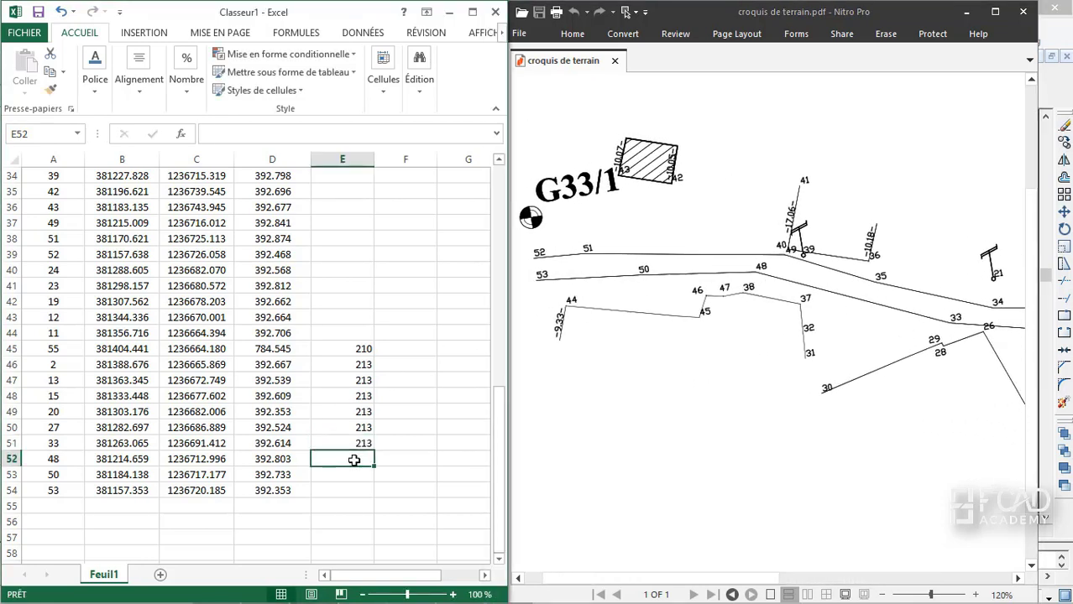
pyautogui.write('213')
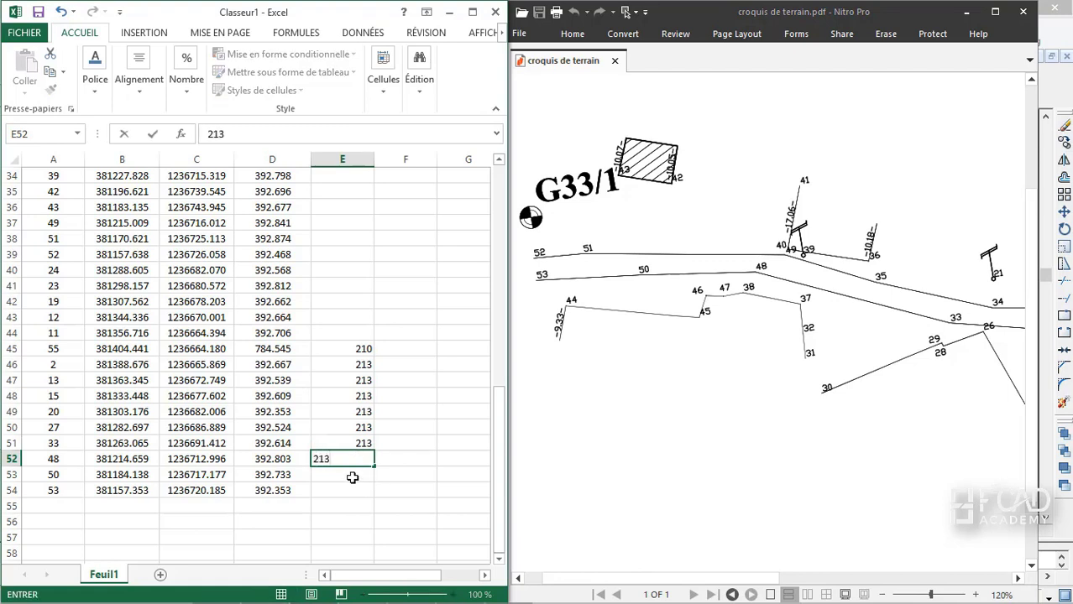
pyautogui.click(352, 477)
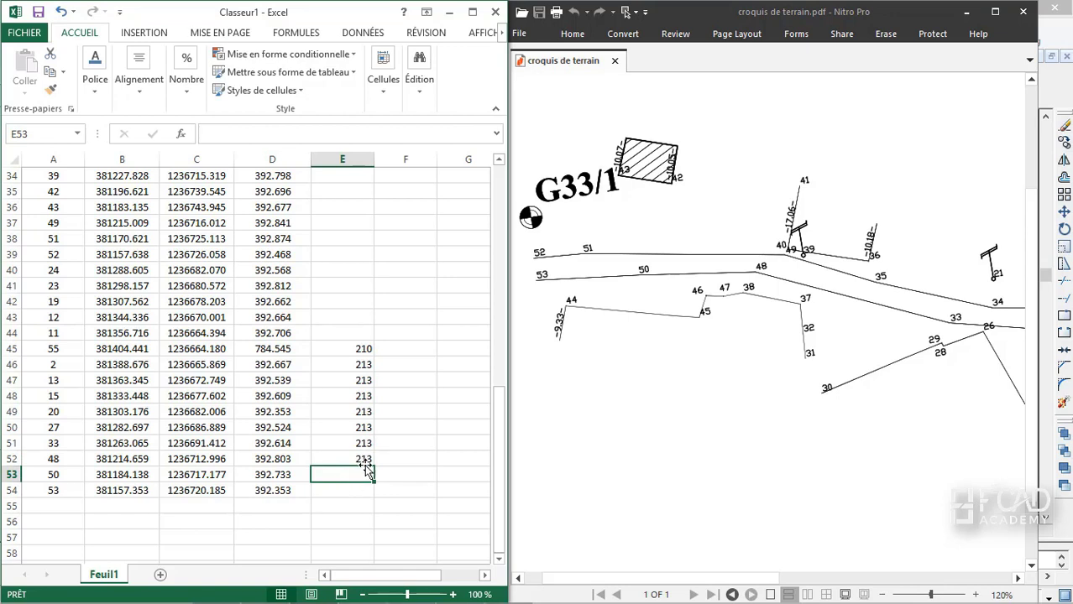
pyautogui.write('213')
pyautogui.click(358, 493)
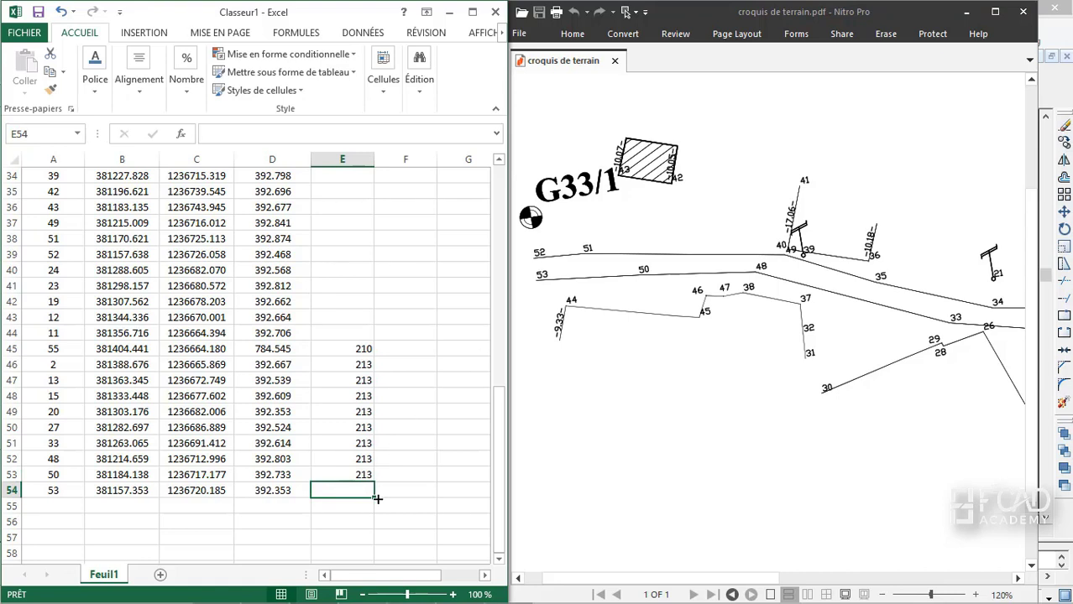
pyautogui.write('213')
pyautogui.click(430, 398)
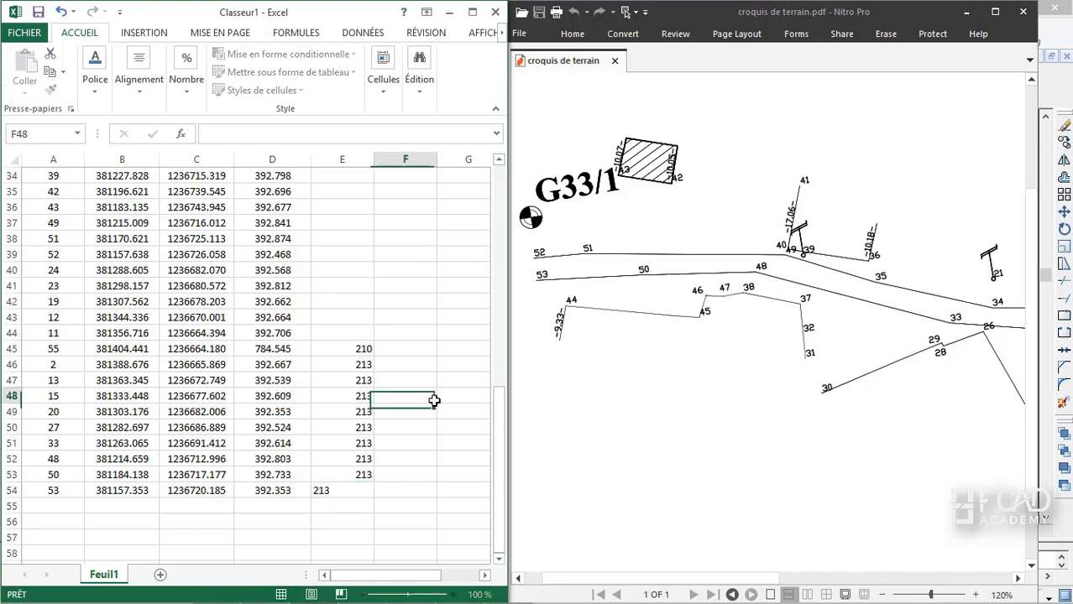
# Locate point 4, the start of the upper road line on the sketch, and enter the code 210 for it in cell E4.
pyautogui.click(365, 347)
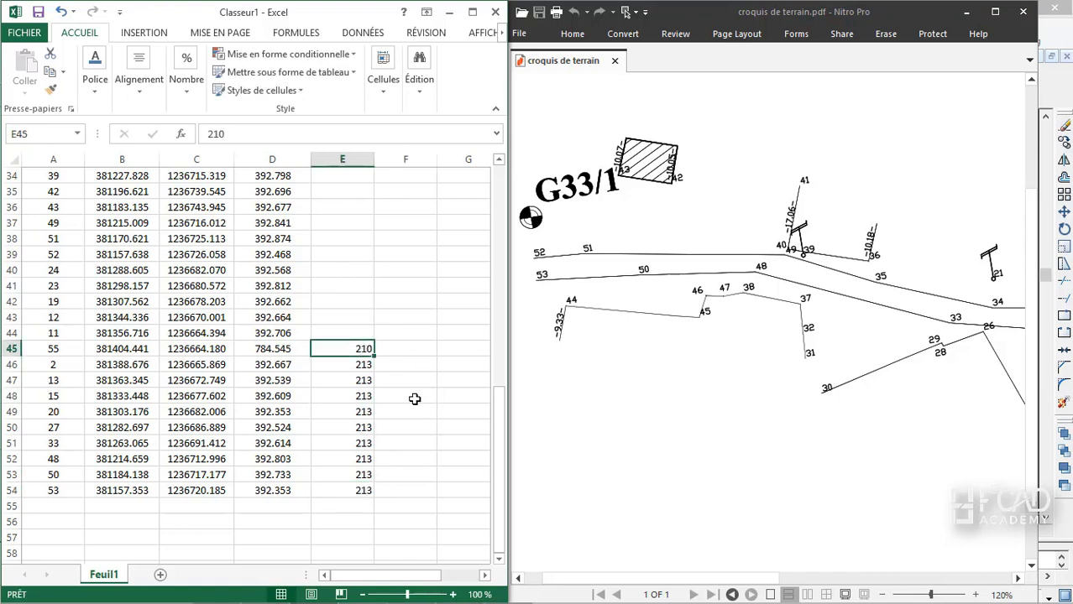
pyautogui.moveTo(859, 365); pyautogui.dragTo(571, 357)
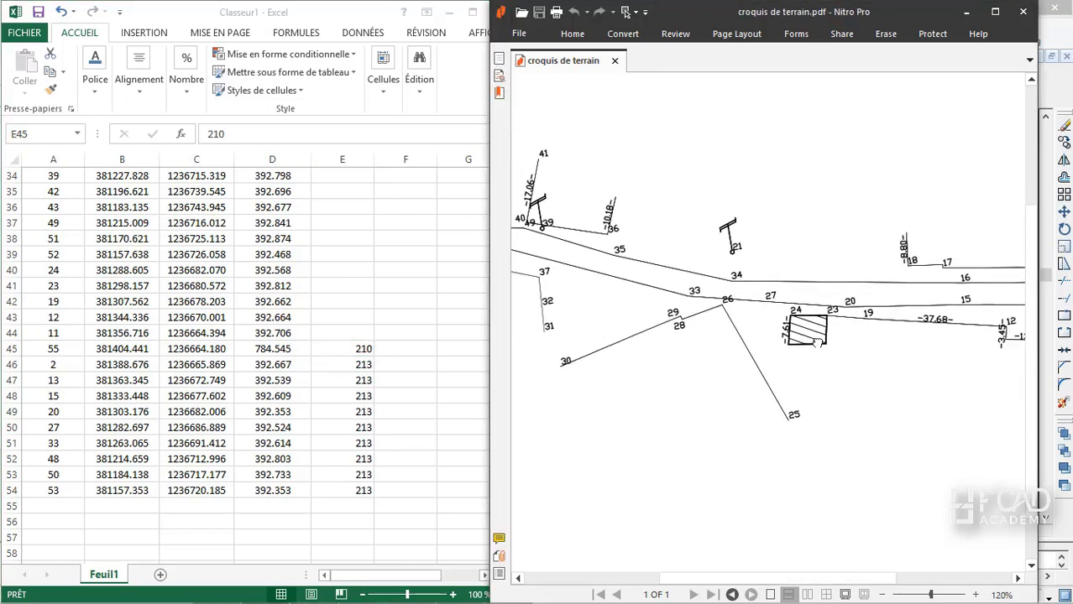
pyautogui.moveTo(815, 342); pyautogui.dragTo(620, 344)
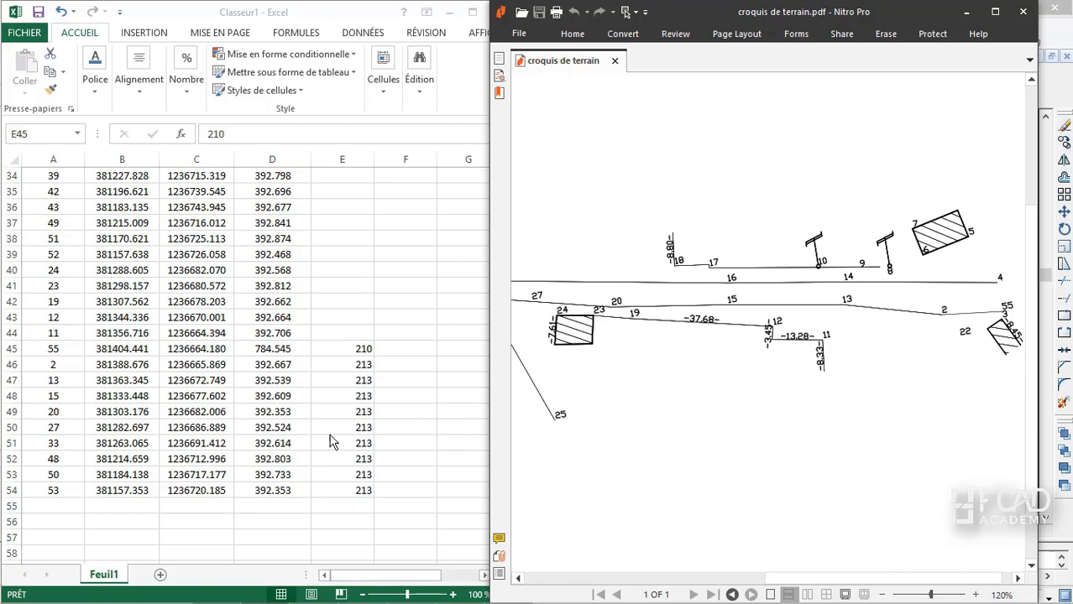
pyautogui.click(151, 388)
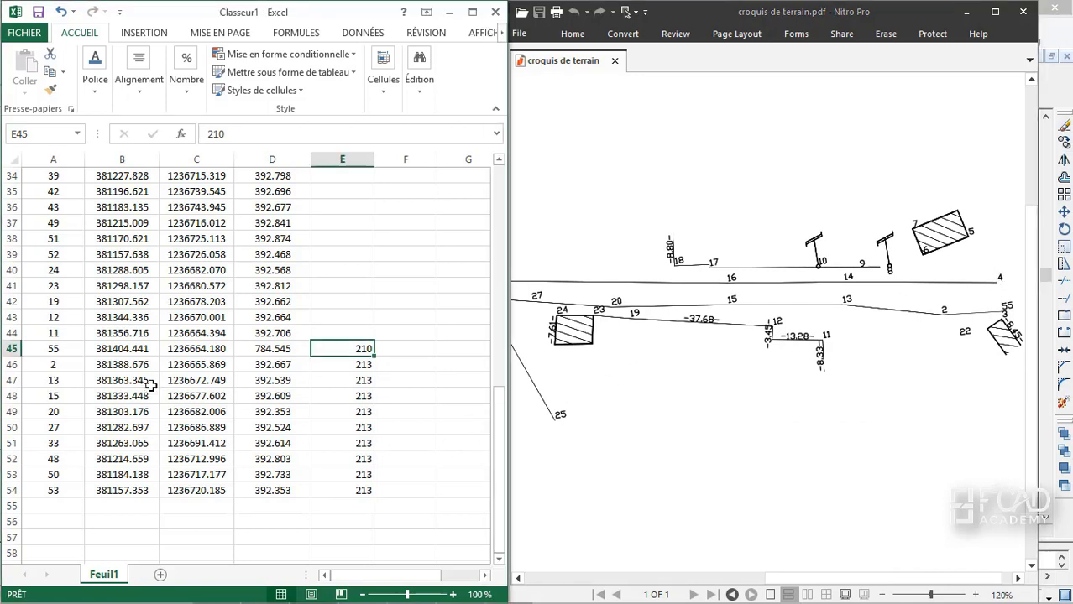
pyautogui.scroll(11, 126, 321)
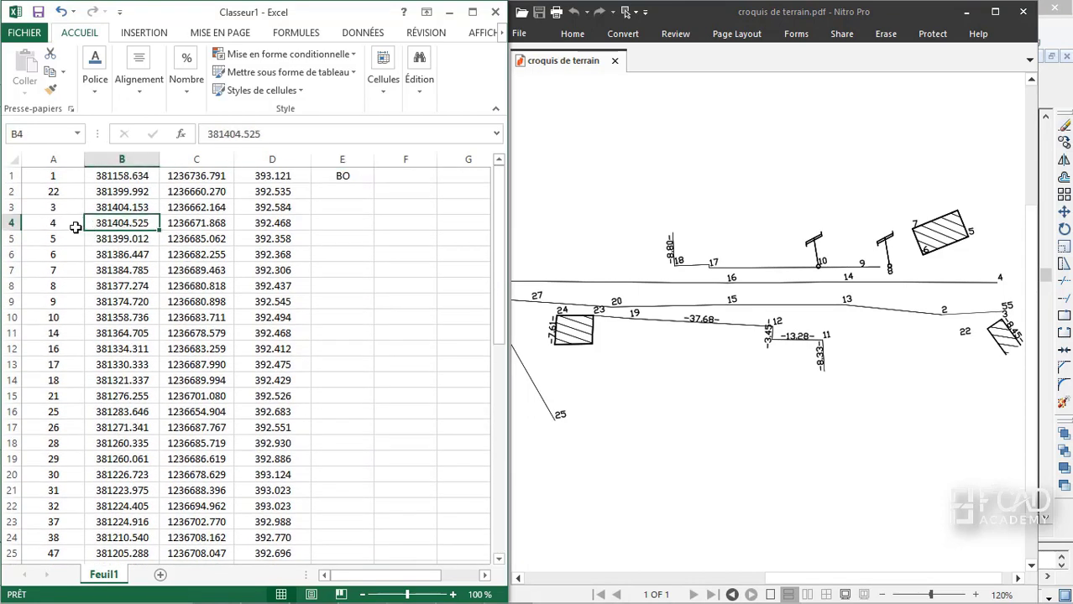
pyautogui.click(340, 230)
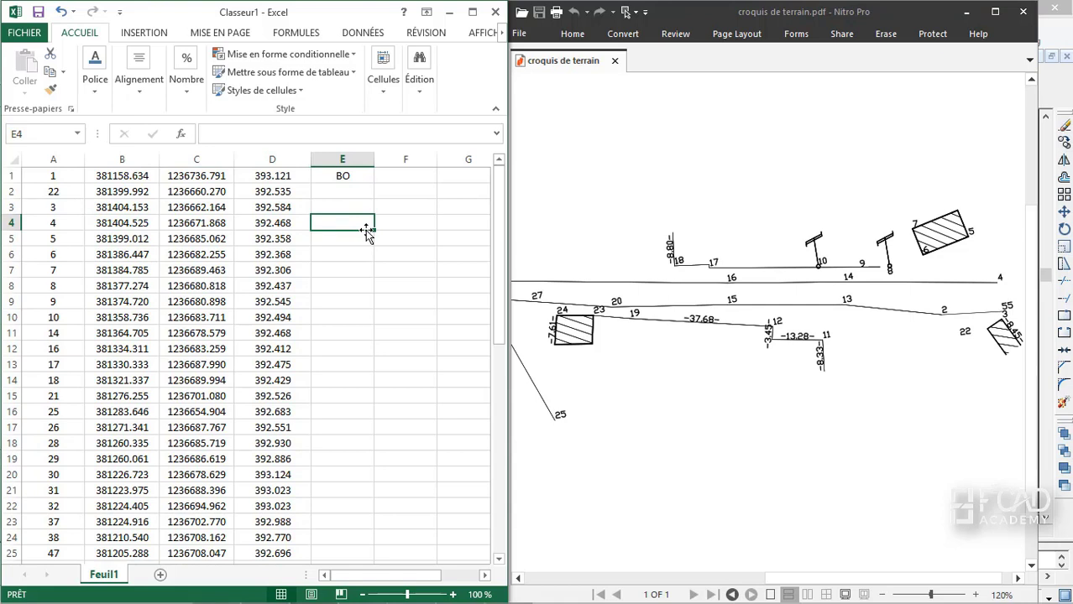
pyautogui.write('21')
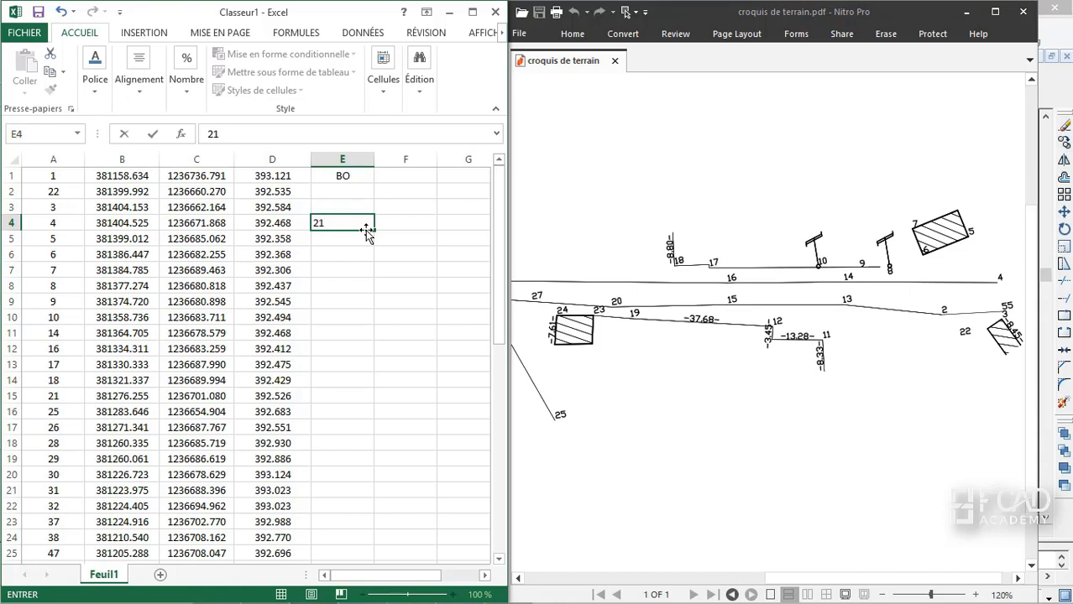
pyautogui.write('0')
pyautogui.click(378, 254)
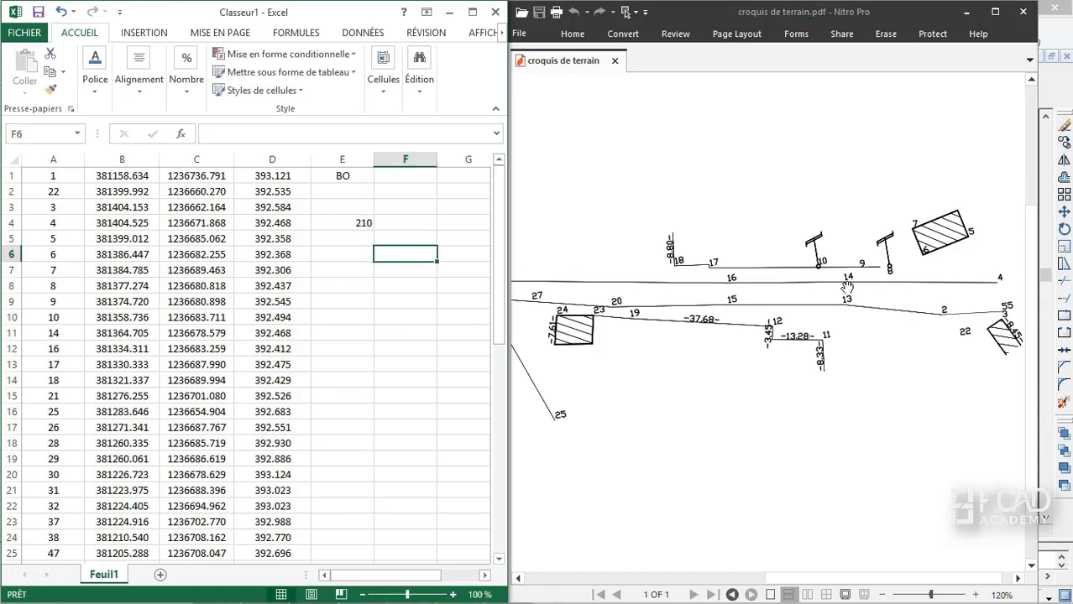
# Enter the code 213 in cell E11 for point 14 and copy it to cell E12 for point 16.
pyautogui.click(331, 334)
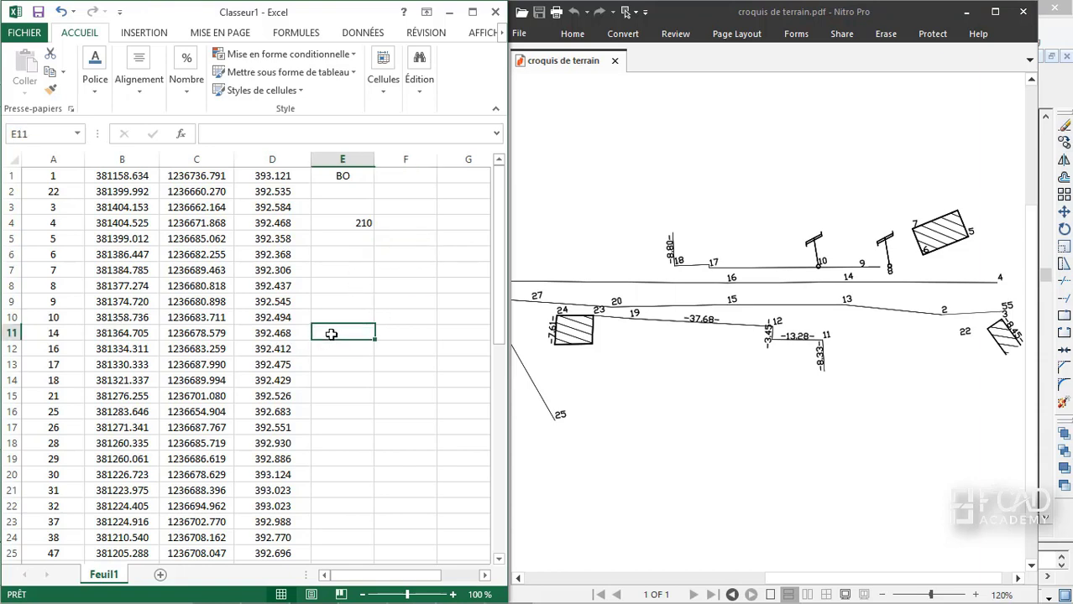
pyautogui.write('213')
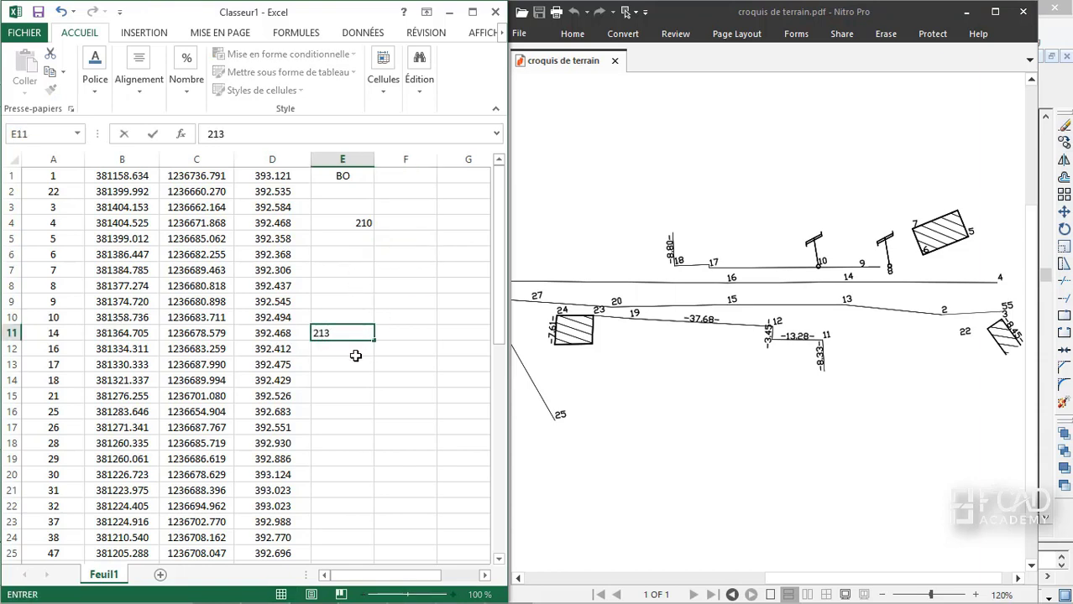
pyautogui.press('Return')
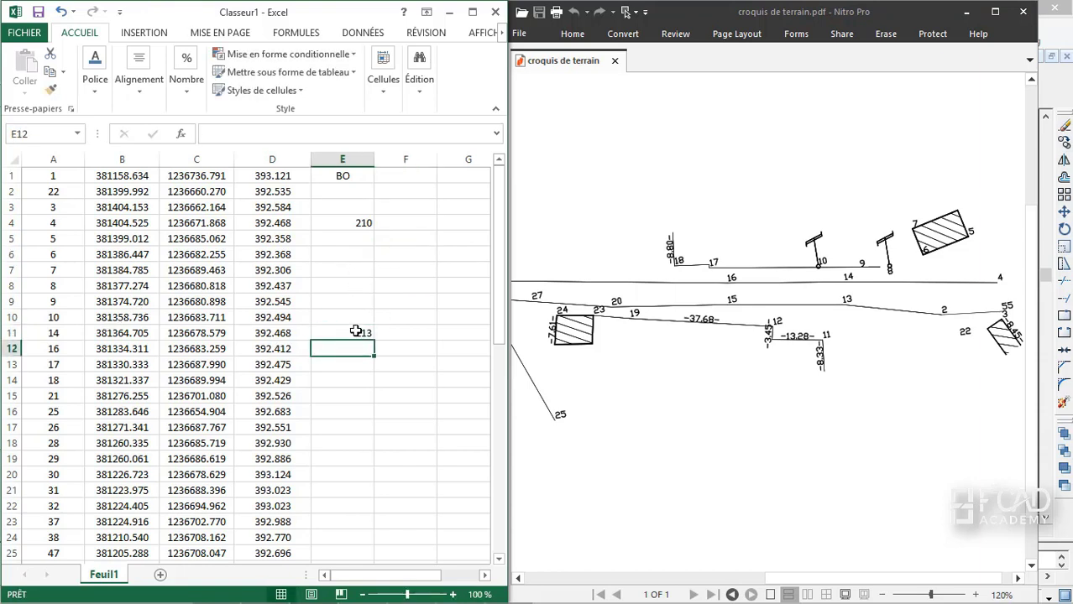
pyautogui.click(359, 332)
pyautogui.rightClick(359, 332)
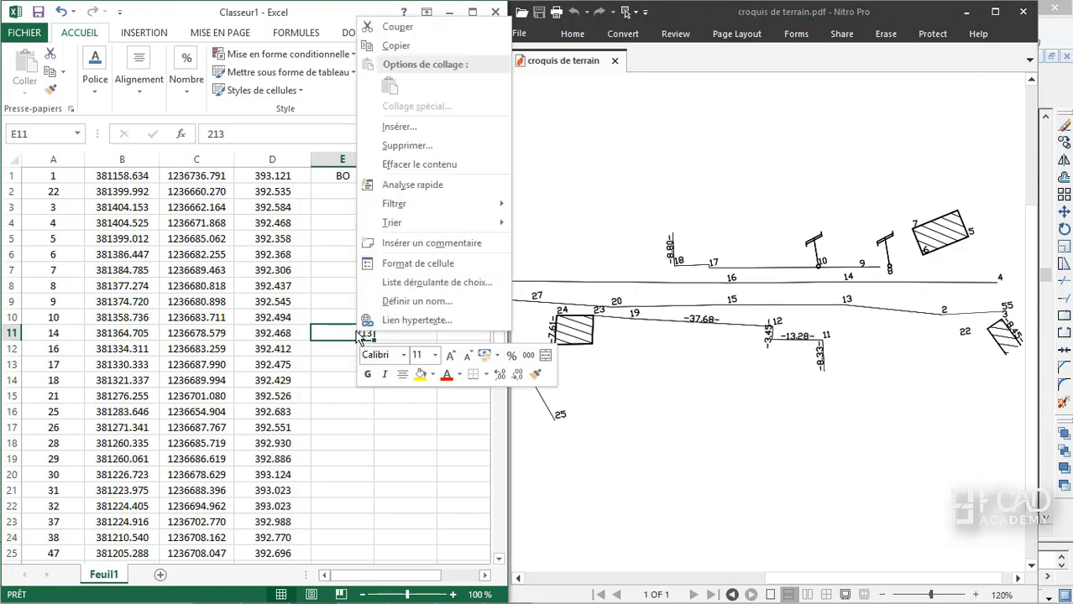
pyautogui.click(396, 46)
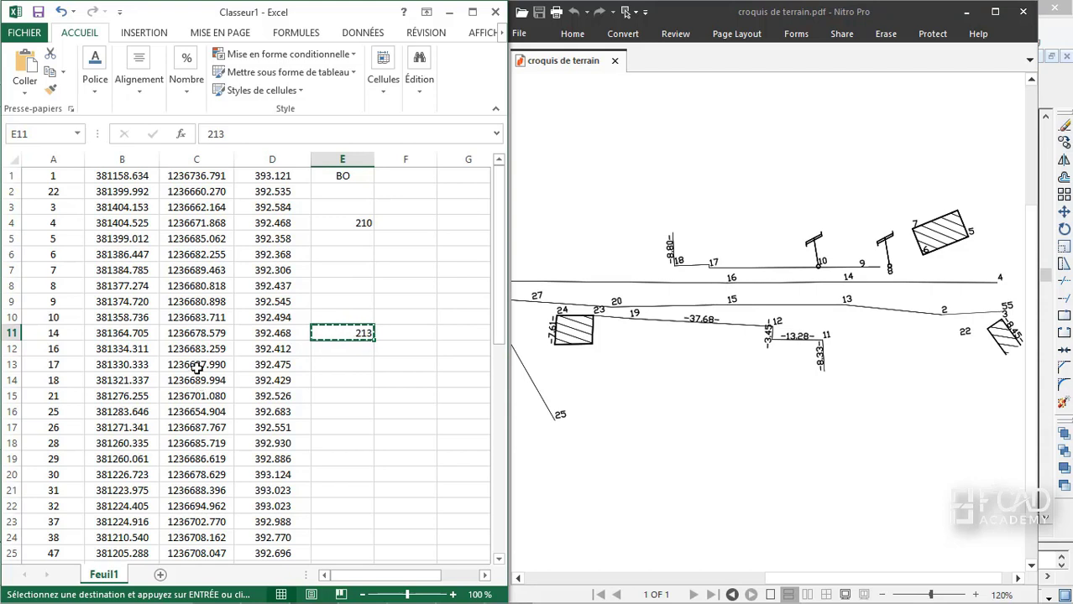
pyautogui.click(329, 350)
pyautogui.rightClick(331, 353)
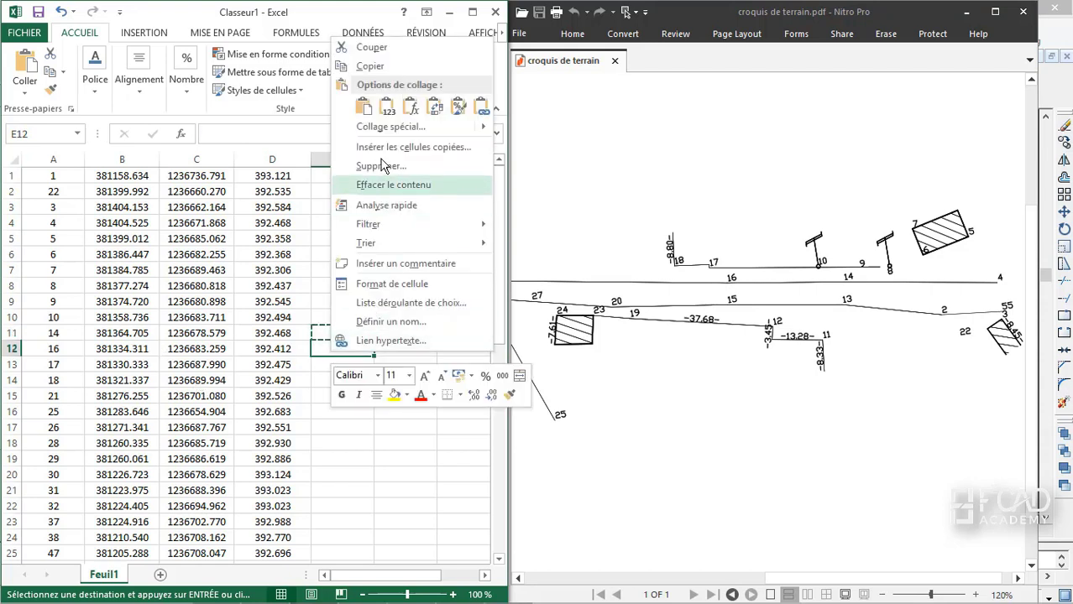
pyautogui.click(363, 106)
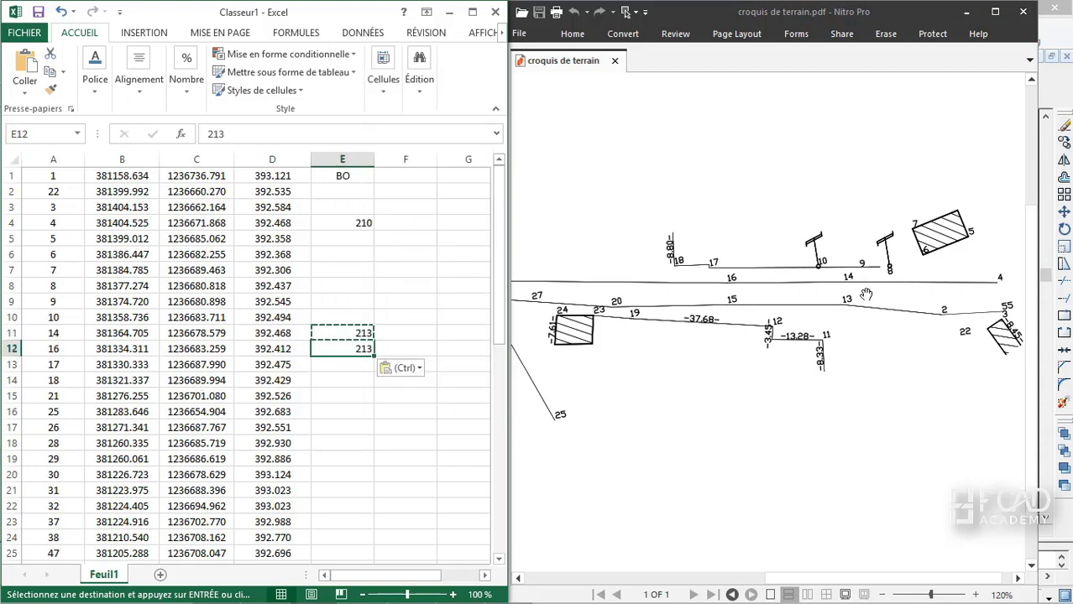
# Follow the upper line on the sketch to point 34 and paste the copied code 213 into its row in cell E29.
pyautogui.click(679, 295)
pyautogui.moveTo(679, 295)
pyautogui.mouseDown()
pyautogui.moveTo(830, 295)
pyautogui.moveTo(728, 295)
pyautogui.mouseUp()
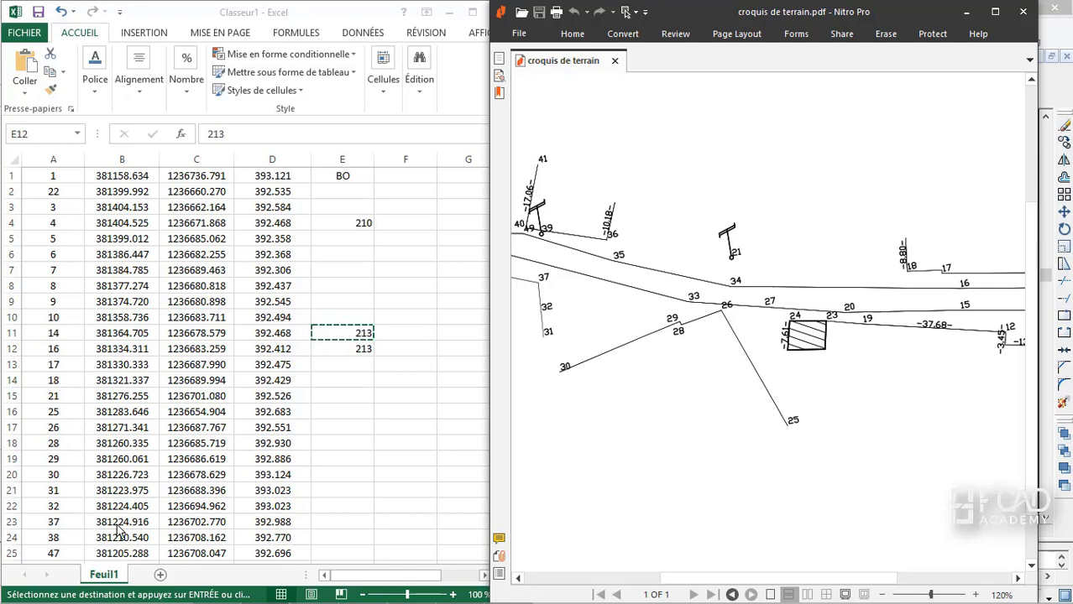
pyautogui.click(152, 494)
pyautogui.scroll(-2, 154, 496)
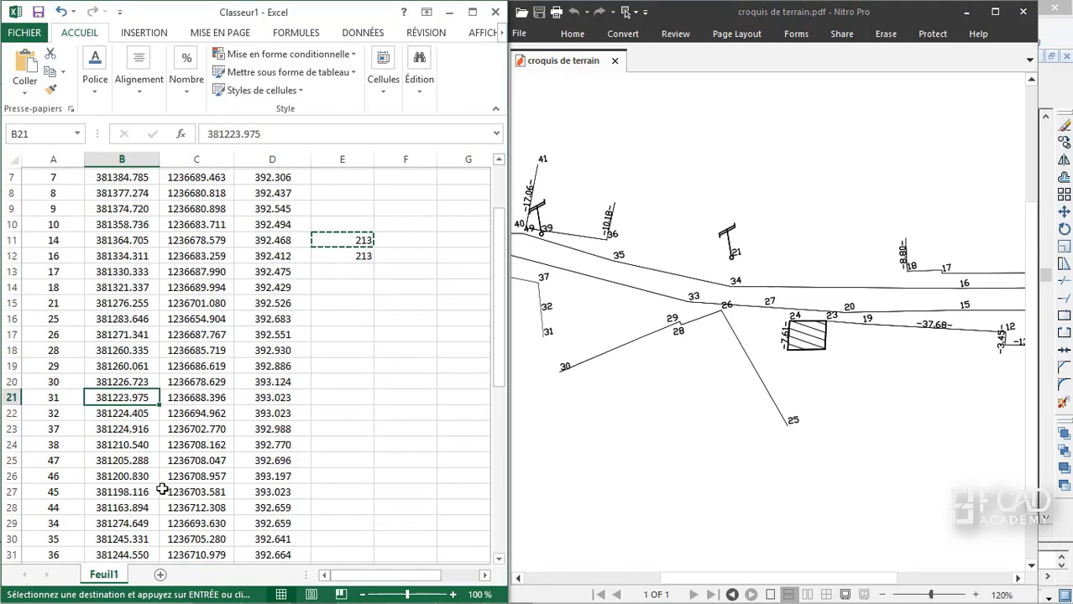
pyautogui.click(157, 526)
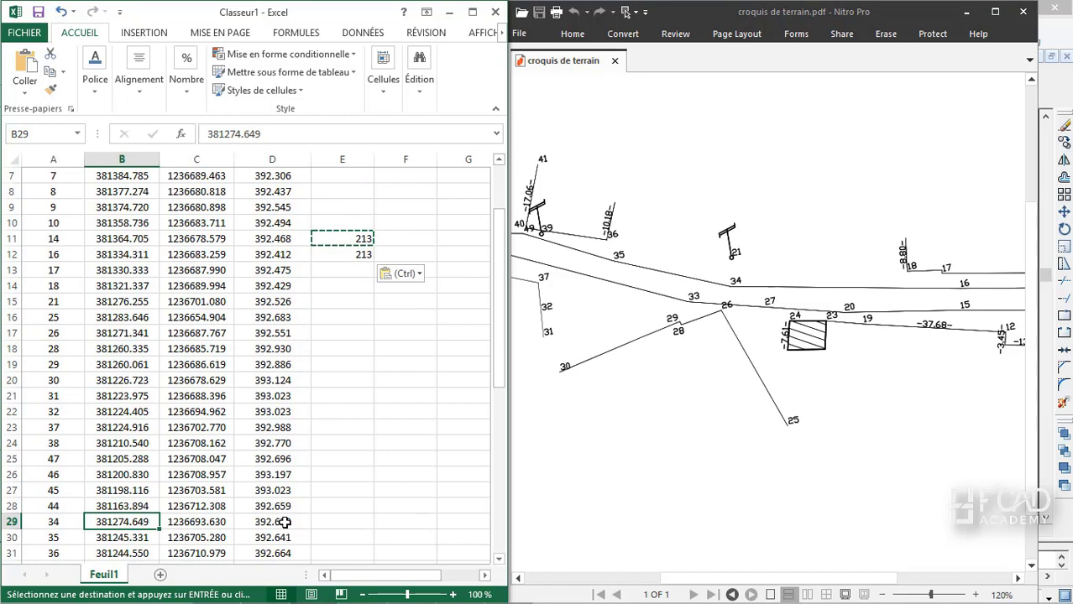
pyautogui.click(332, 522)
pyautogui.rightClick(332, 522)
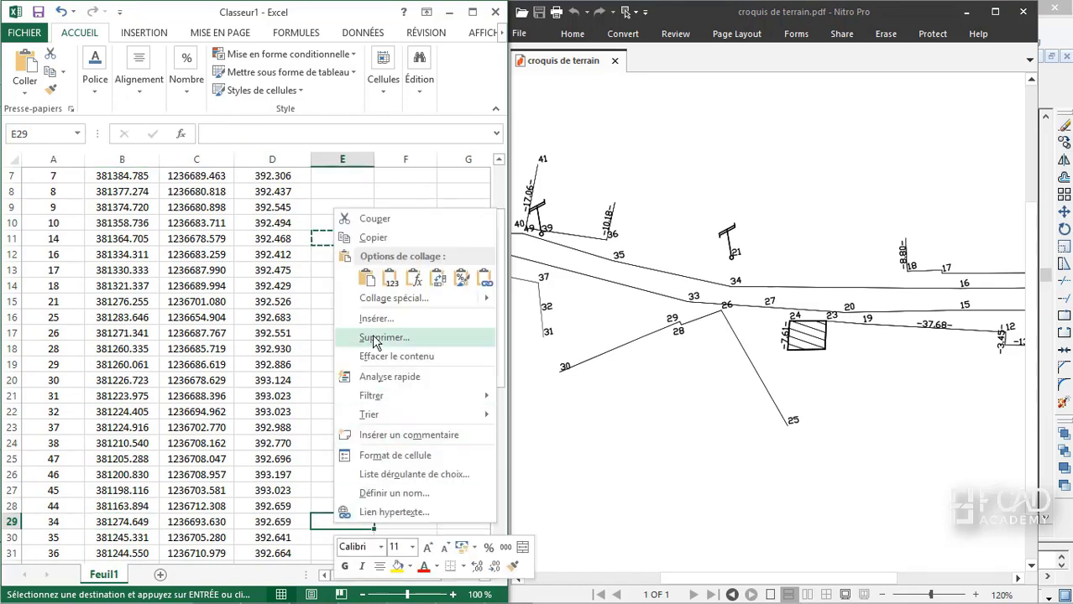
pyautogui.click(367, 277)
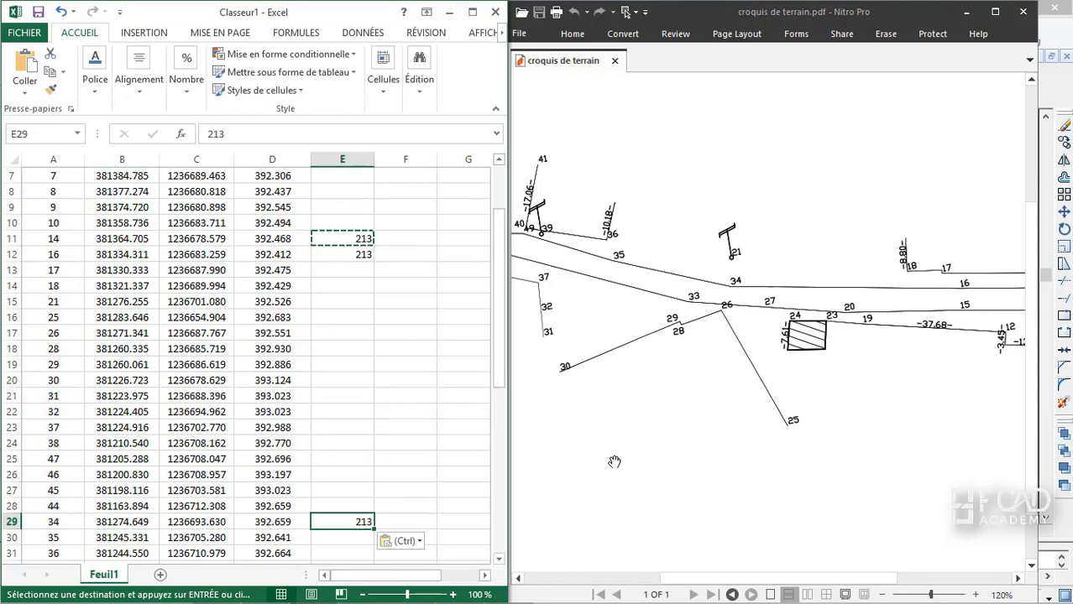
# Paste the copied code 213 into cell E30 for point 35, the next point on the line.
pyautogui.moveTo(659, 287); pyautogui.dragTo(710, 294)
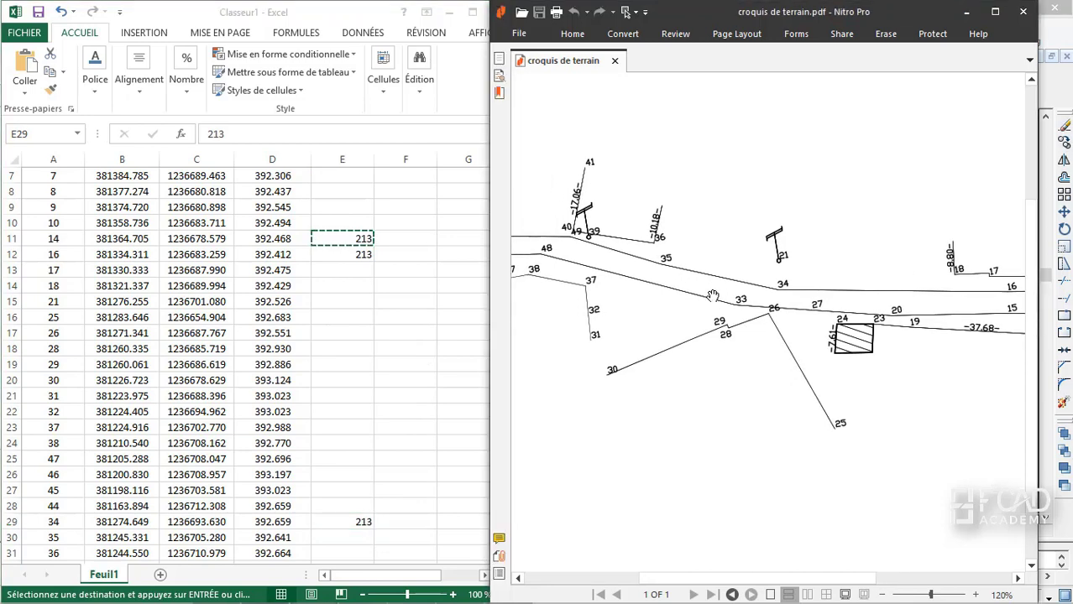
pyautogui.click(336, 538)
pyautogui.click(338, 537)
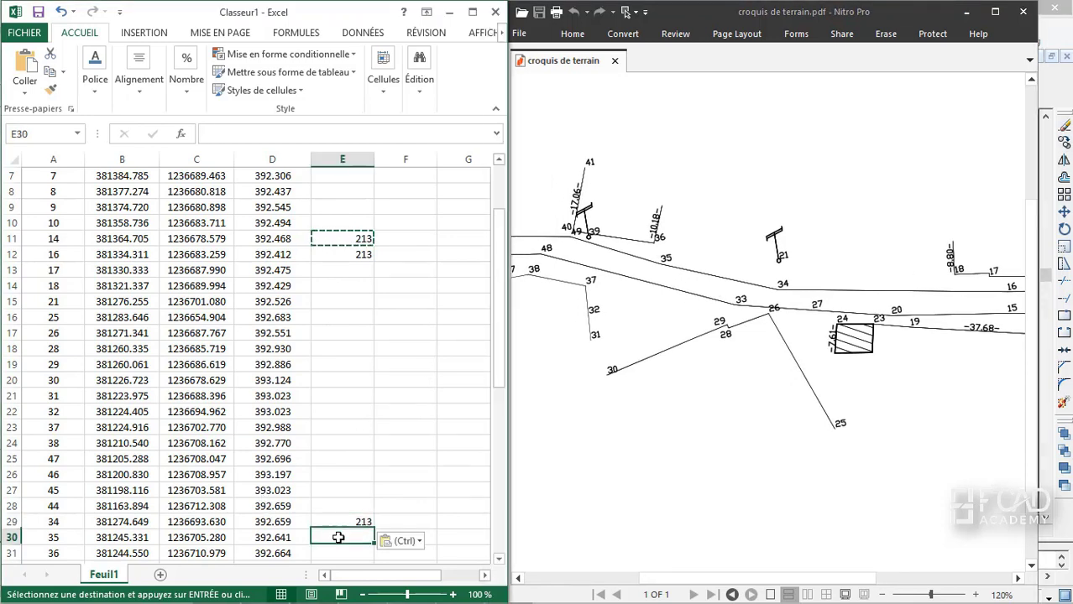
pyautogui.rightClick(339, 537)
pyautogui.click(374, 302)
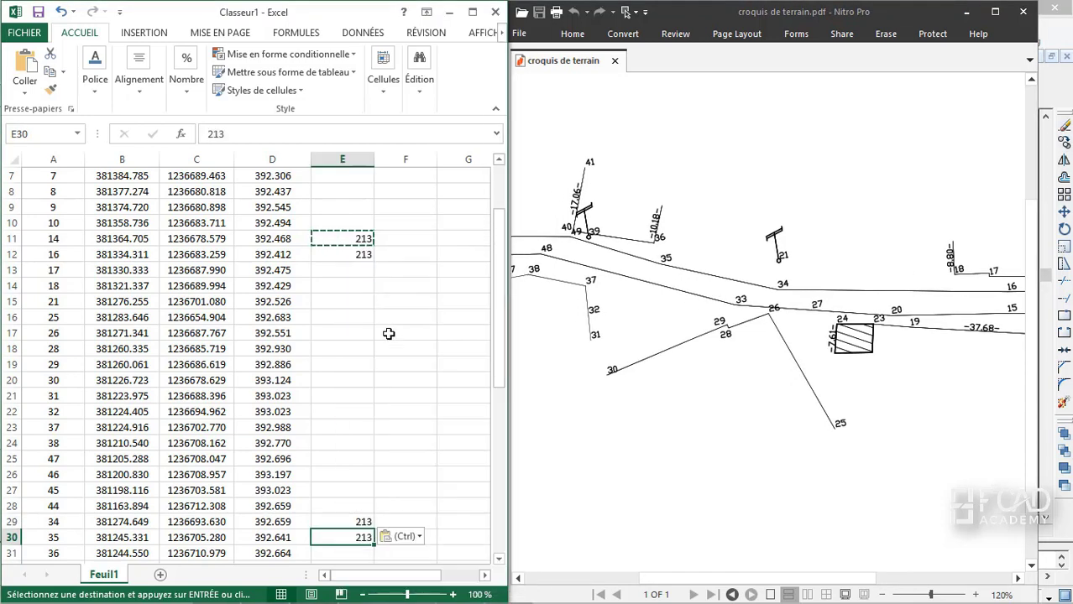
# Follow the upper road line on the sketch to point 49 and paste the copied code 213 into its row in cell E37.
pyautogui.moveTo(604, 267); pyautogui.dragTo(646, 265)
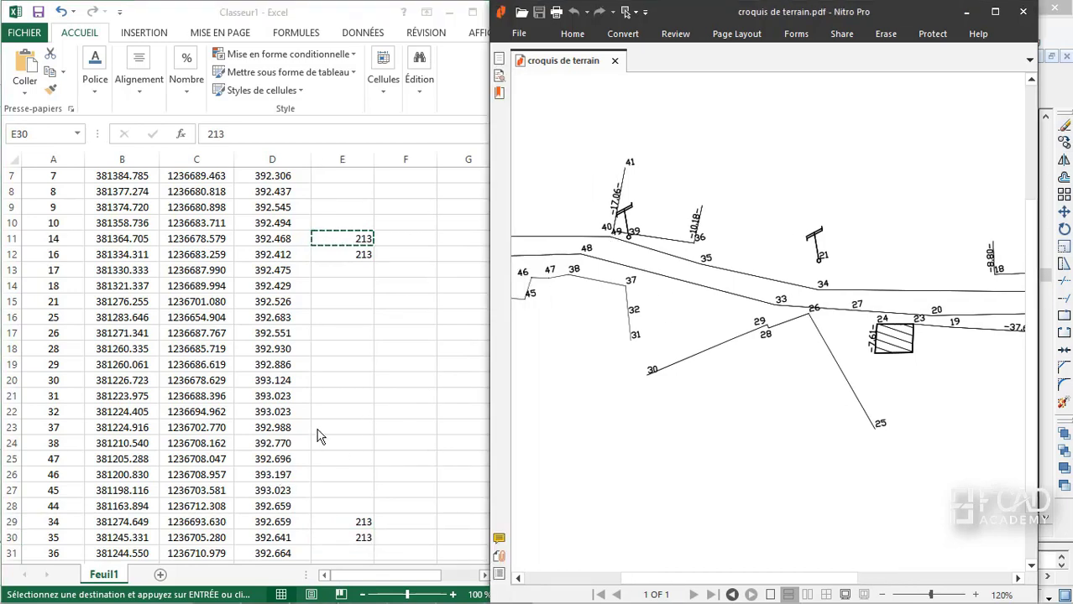
pyautogui.click(348, 424)
pyautogui.scroll(-2, 347, 420)
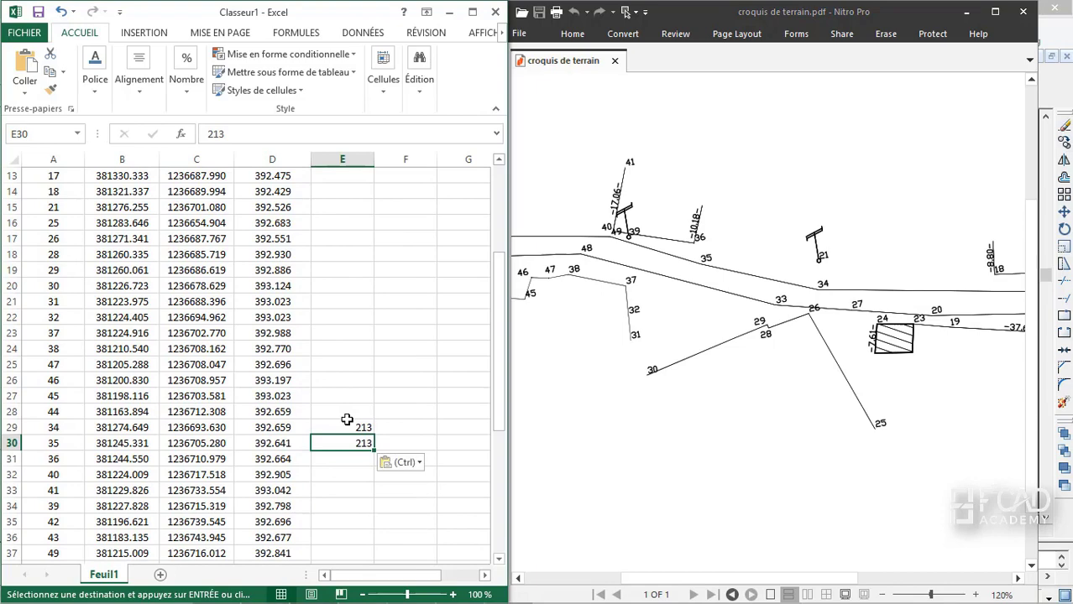
pyautogui.scroll(-1, 347, 419)
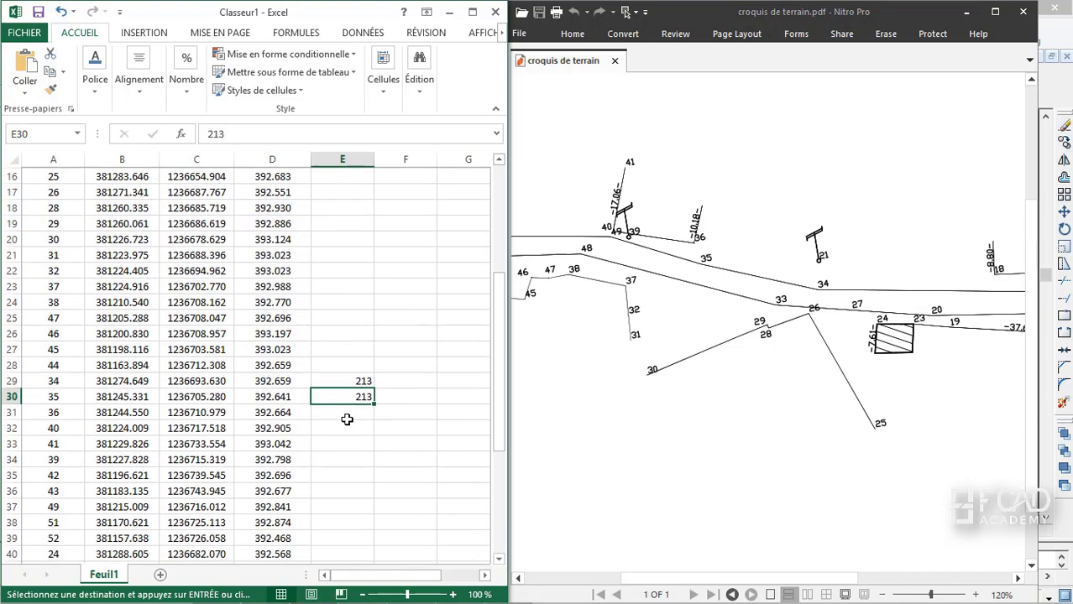
pyautogui.click(325, 509)
pyautogui.rightClick(336, 508)
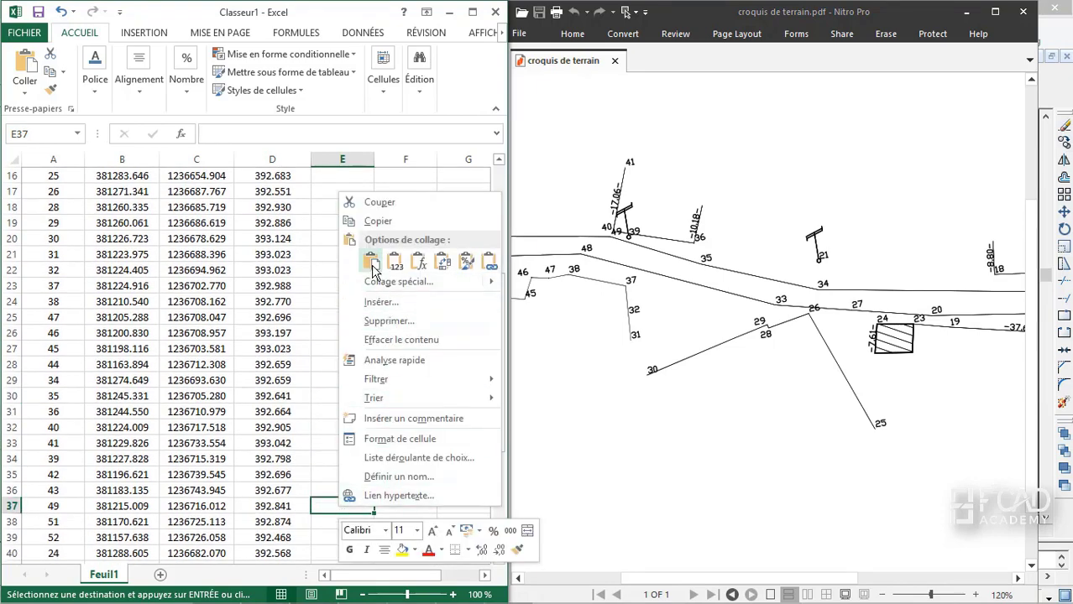
pyautogui.click(372, 263)
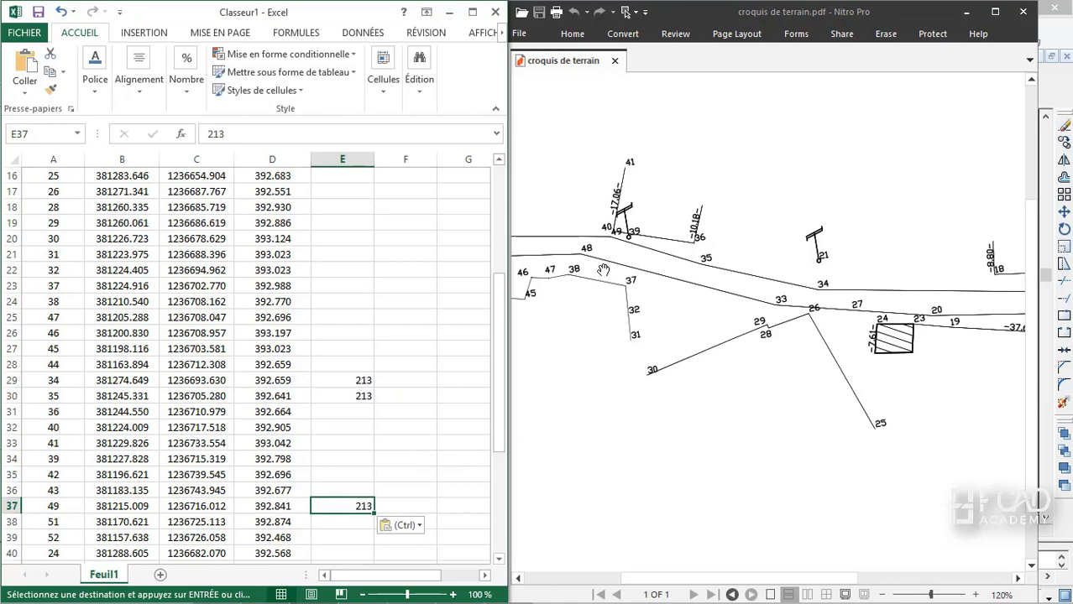
# Follow the upper line to its end and paste the copied code 213 into cells E38 and E39 for points 51 and 52.
pyautogui.moveTo(624, 258); pyautogui.dragTo(905, 296)
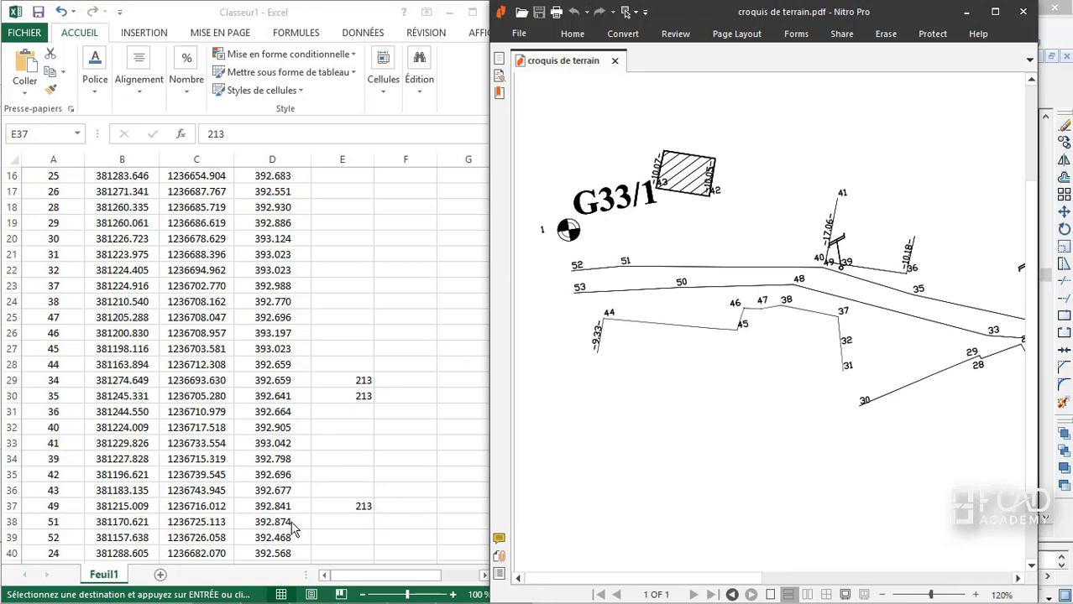
pyautogui.click(334, 522)
pyautogui.click(337, 520)
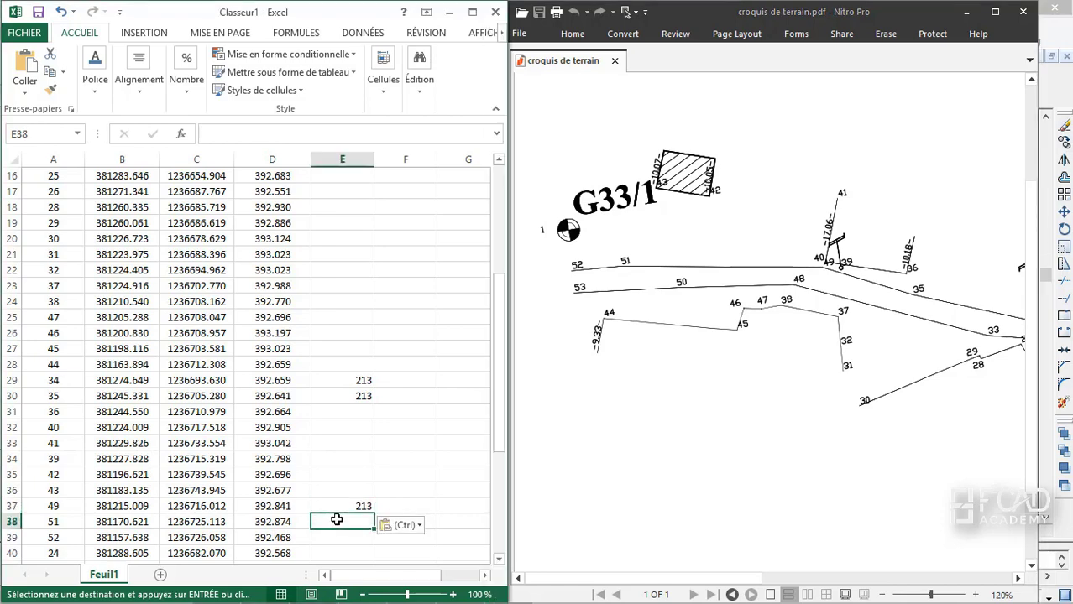
pyautogui.rightClick(337, 521)
pyautogui.click(372, 273)
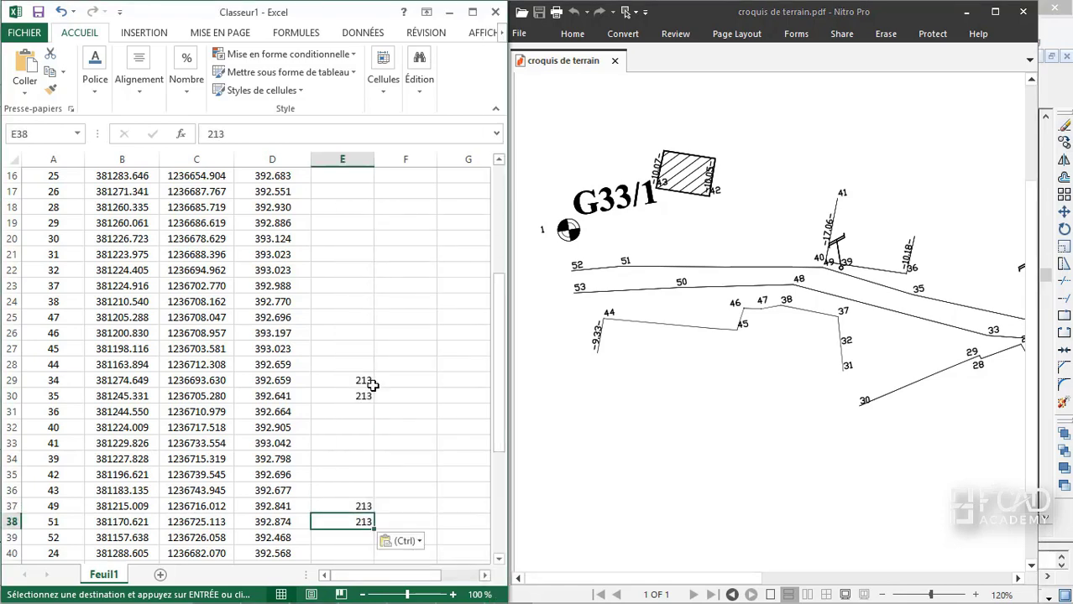
pyautogui.click(359, 538)
pyautogui.rightClick(357, 540)
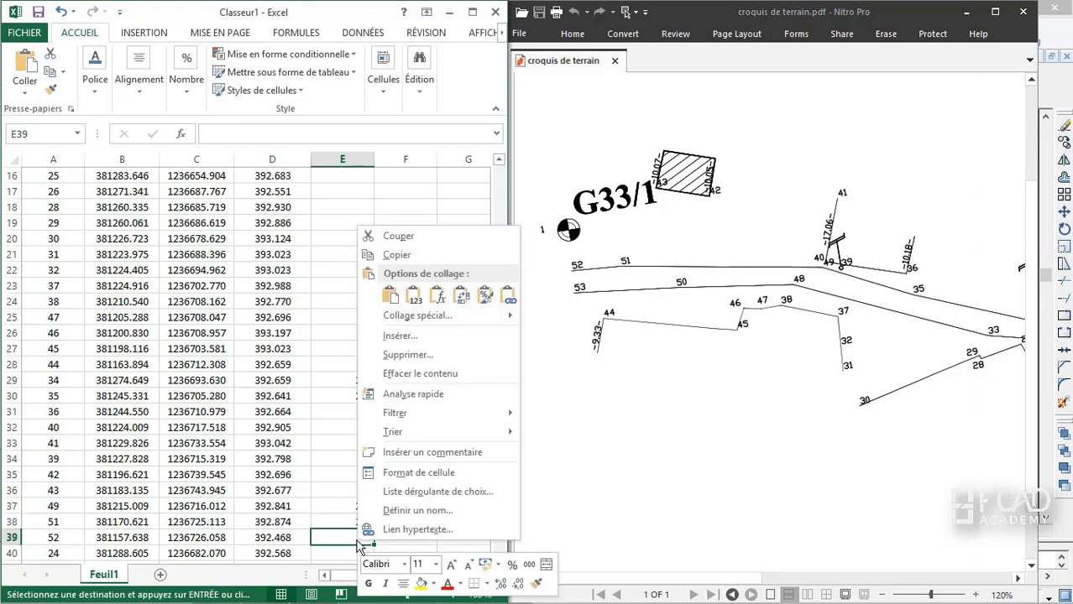
pyautogui.click(394, 298)
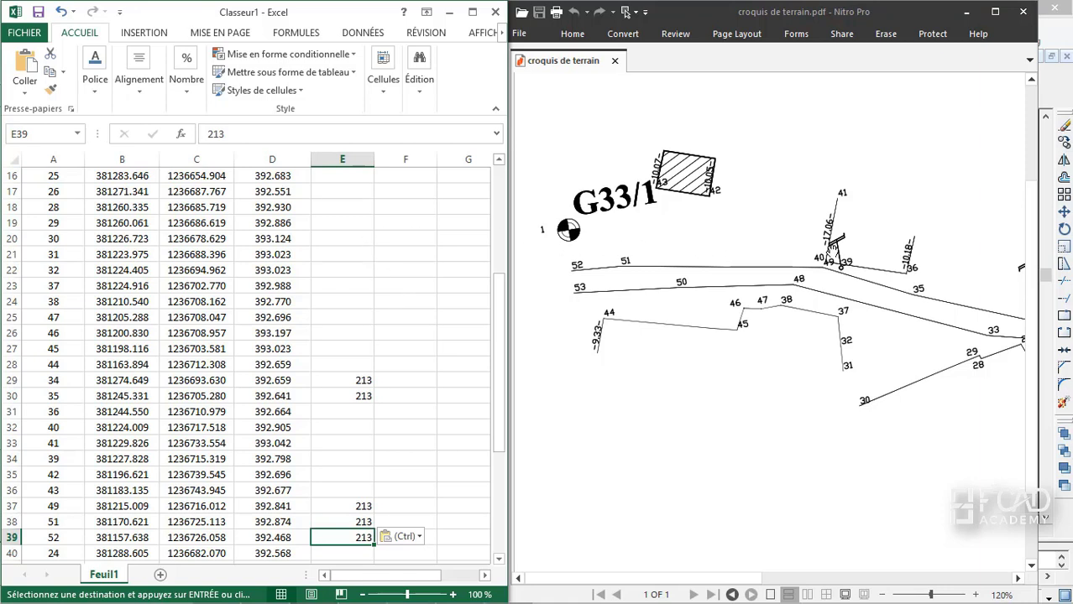
# Go back to the start of the sketch, locate point 22, and begin its code in cell E2 with 240*.
pyautogui.click(907, 237)
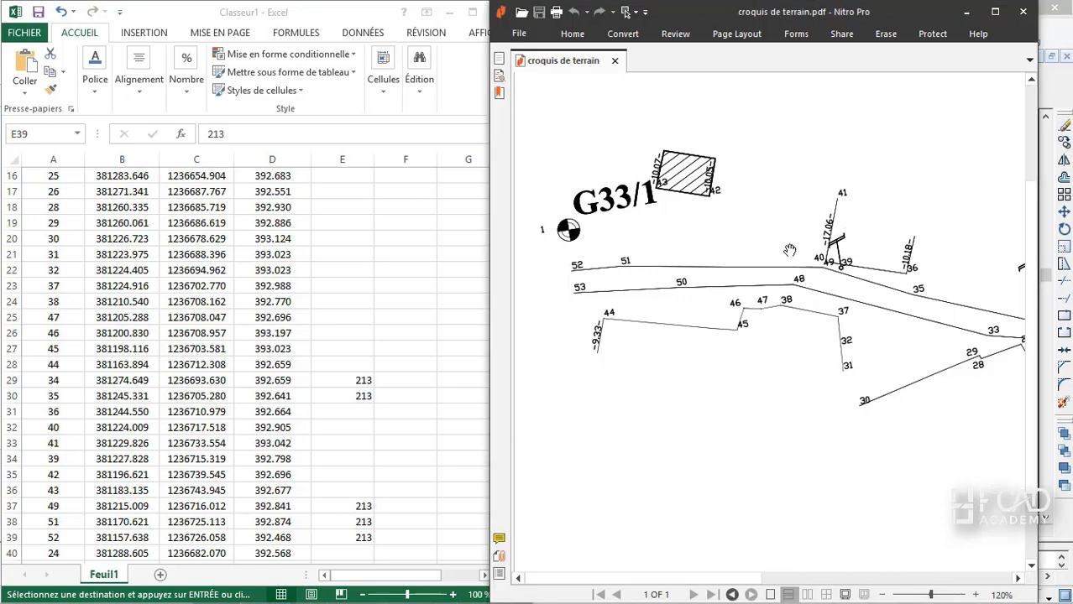
pyautogui.moveTo(850, 263); pyautogui.dragTo(645, 249)
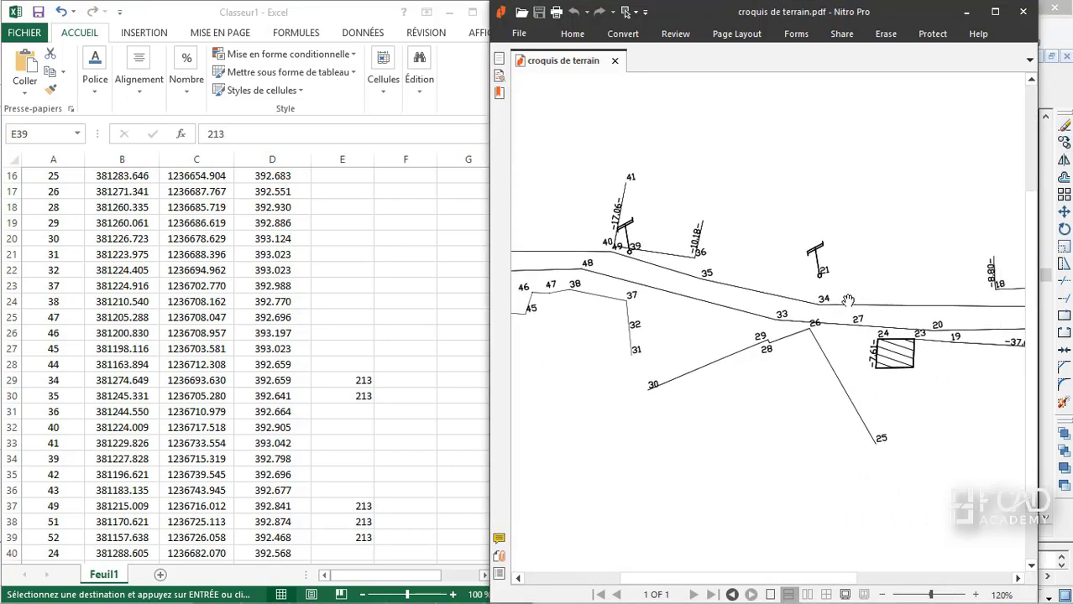
pyautogui.moveTo(712, 286); pyautogui.dragTo(612, 265)
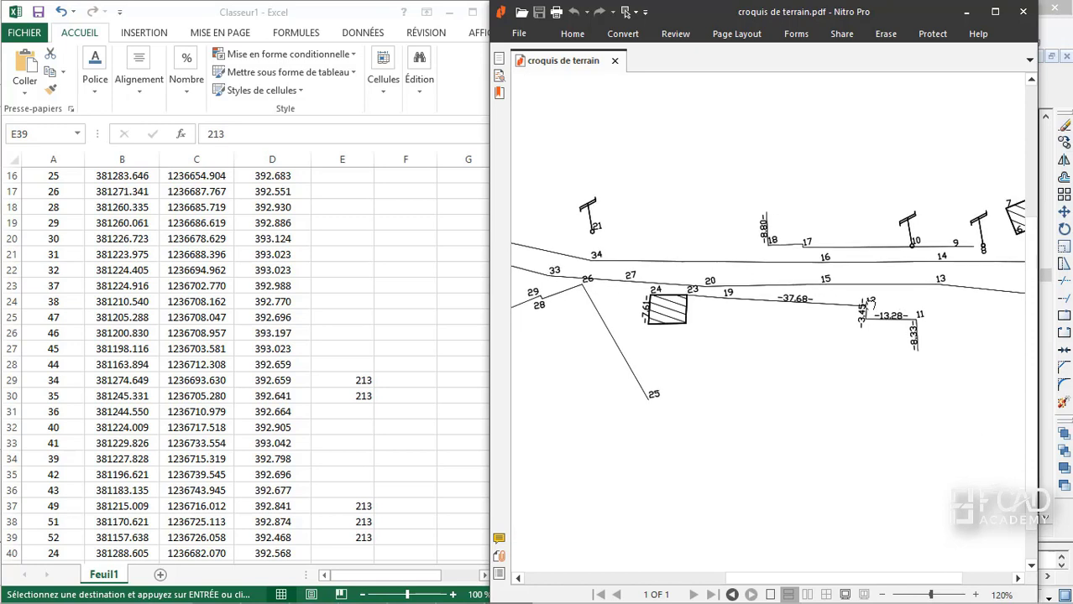
pyautogui.moveTo(873, 306); pyautogui.dragTo(732, 305)
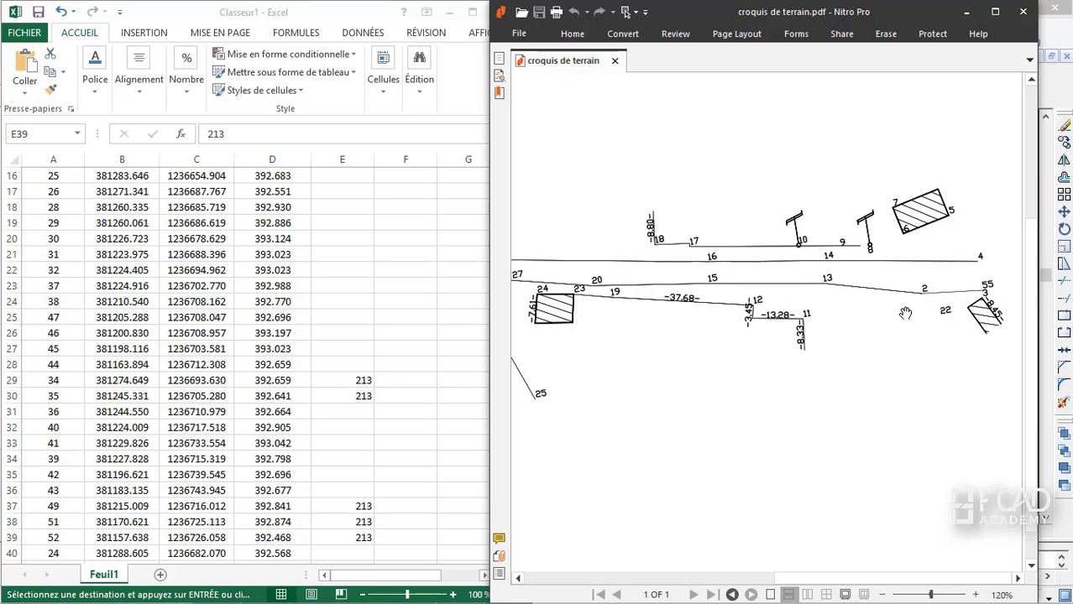
pyautogui.click(361, 227)
pyautogui.scroll(5, 353, 225)
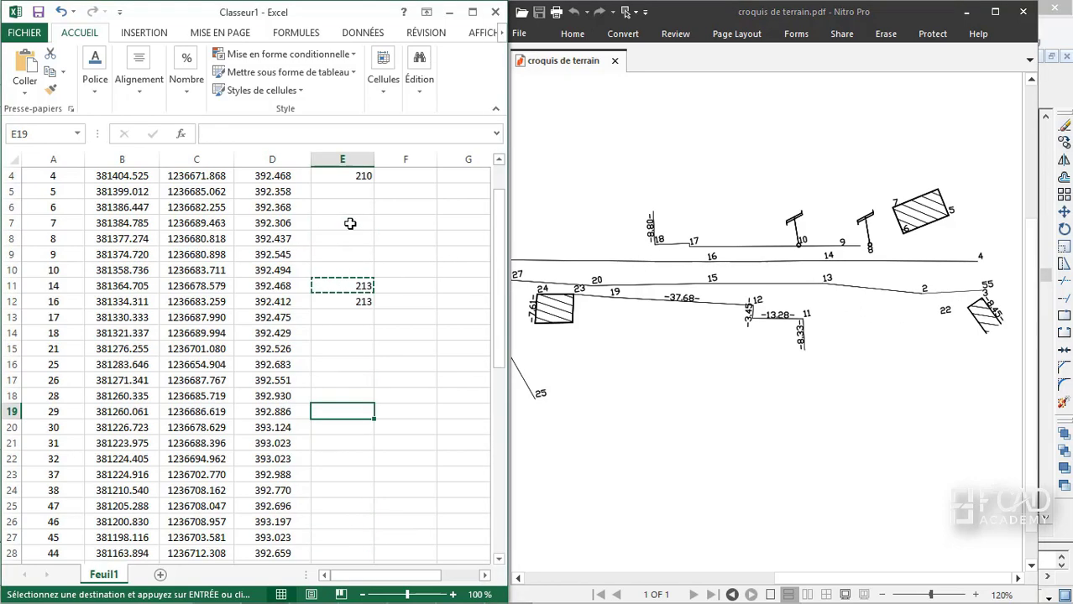
pyautogui.click(345, 193)
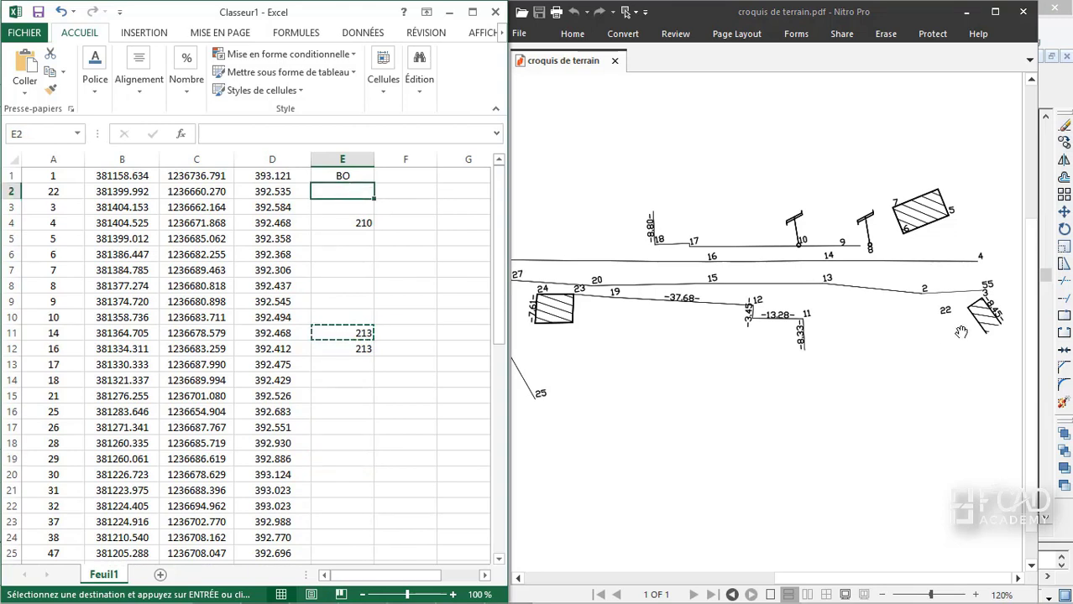
pyautogui.write('24')
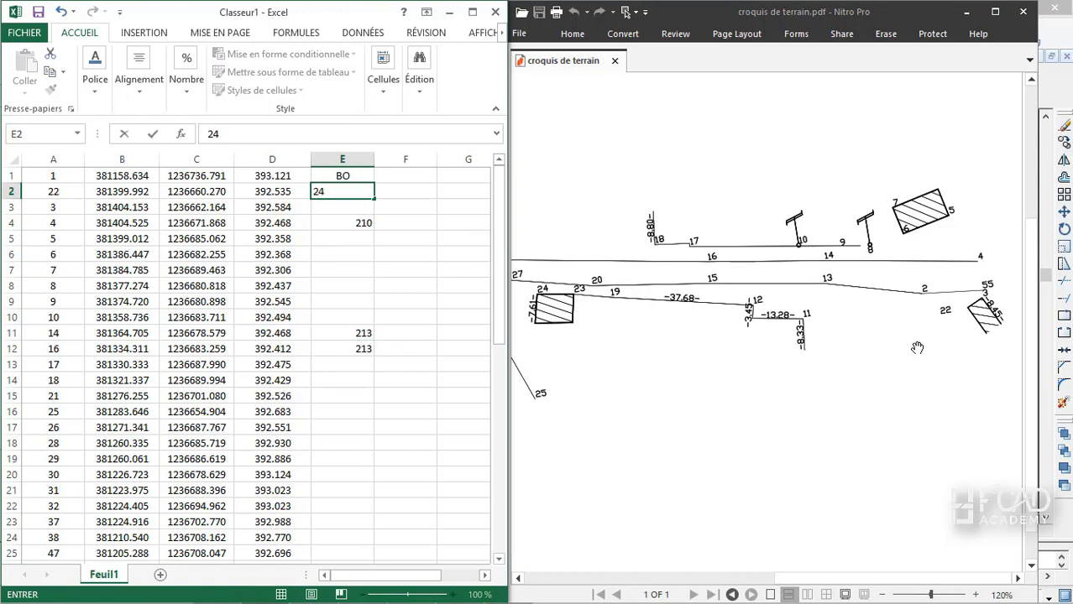
pyautogui.write('0*')
pyautogui.click(343, 191)
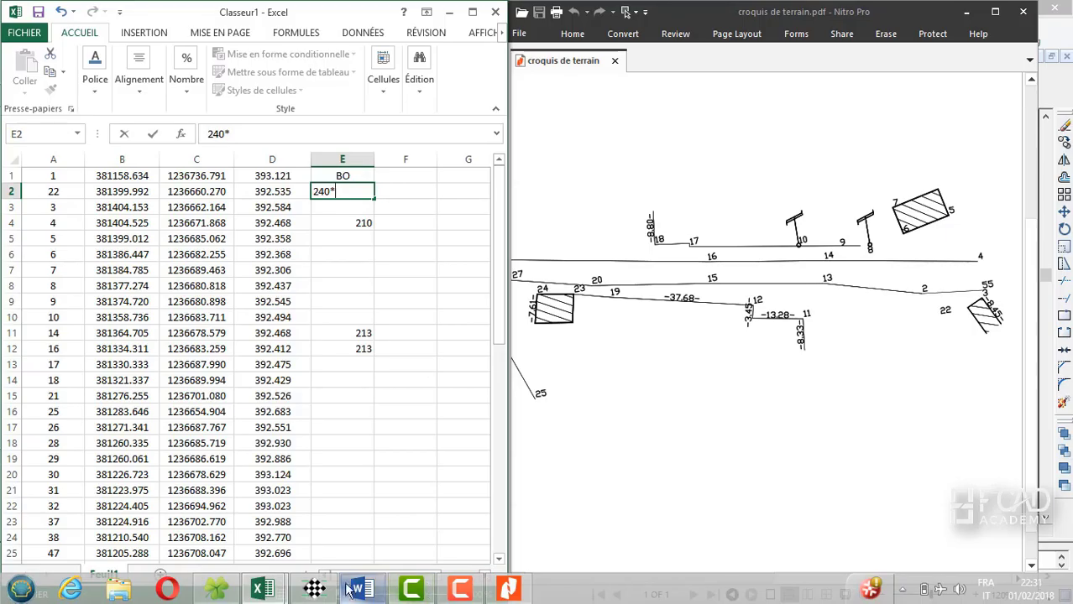
# Switch to Covadis, launch the topometric calculations in a maximized window, and open the geocoding table.
pyautogui.click(316, 591)
pyautogui.click(472, 331)
pyautogui.click(613, 243)
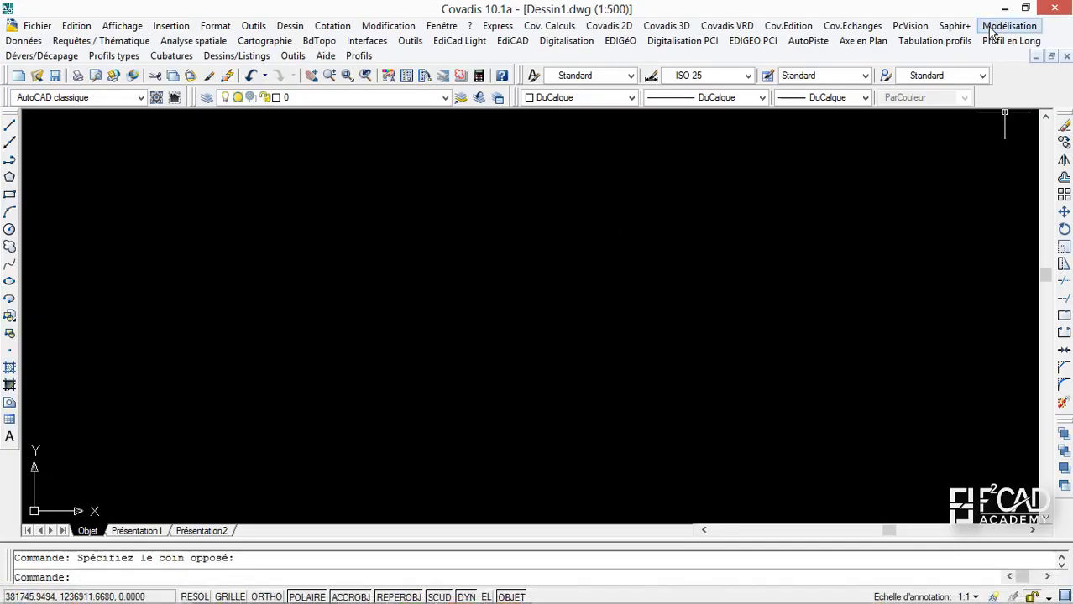
pyautogui.click(549, 26)
pyautogui.click(571, 88)
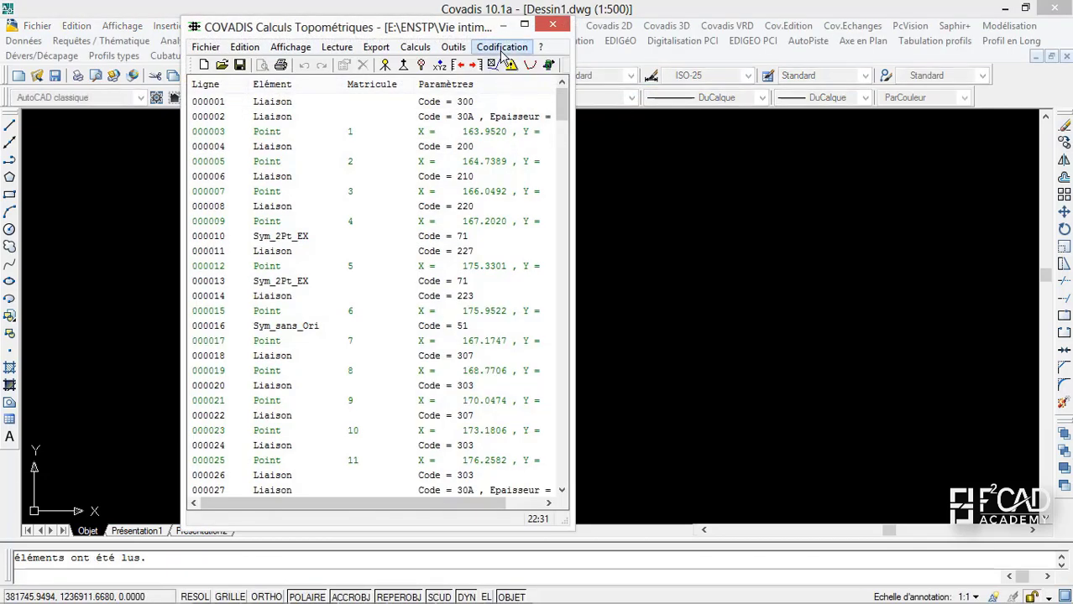
pyautogui.click(525, 30)
pyautogui.click(307, 31)
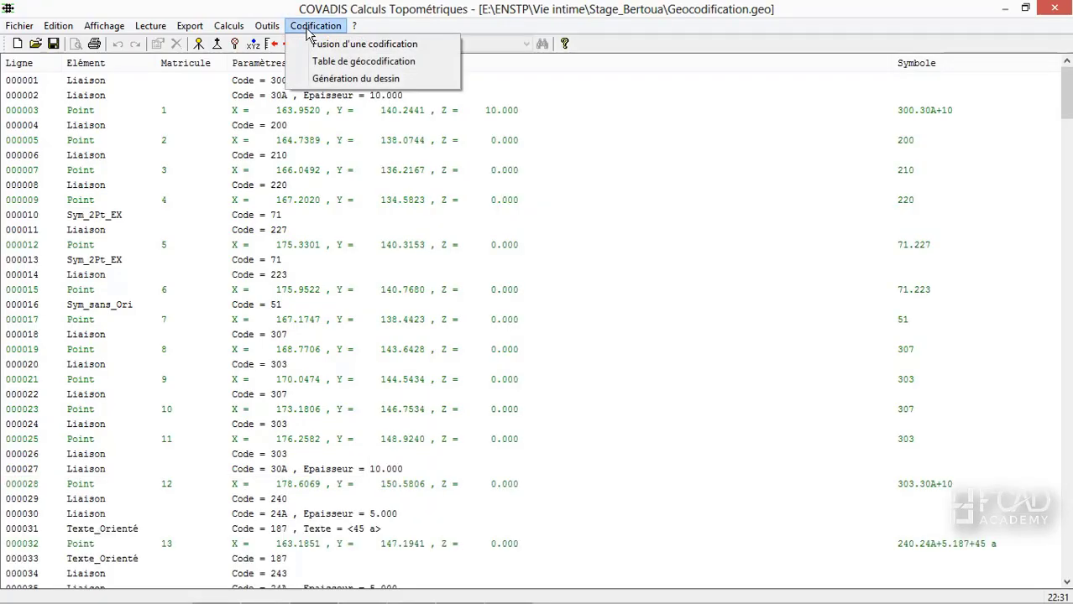
pyautogui.click(352, 63)
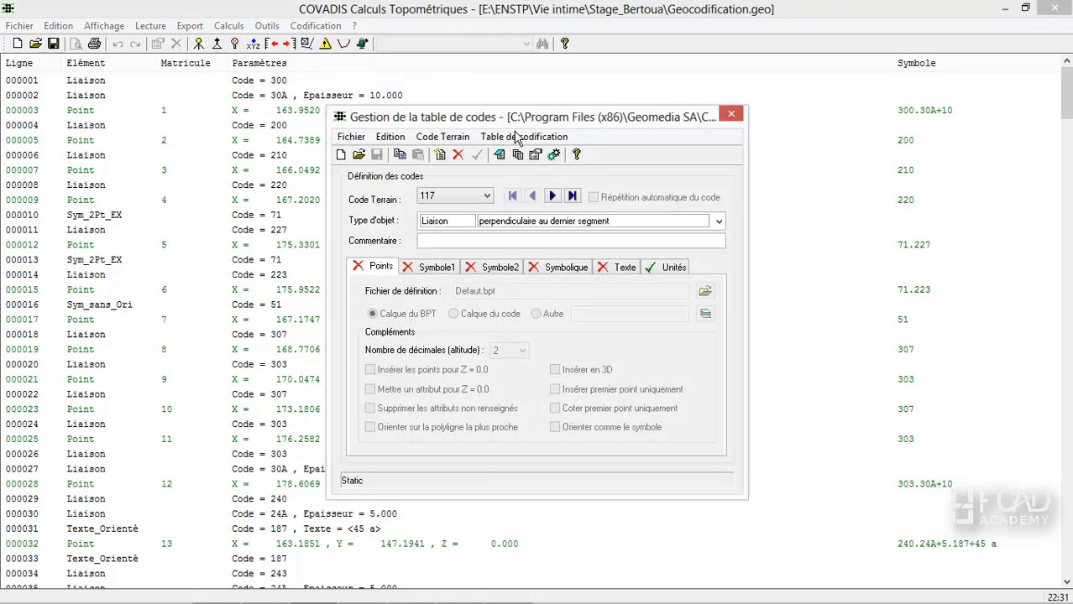
# Open the code table's general parameters and review the settings for global values, all codes, links and uncoded topo points.
pyautogui.click(518, 138)
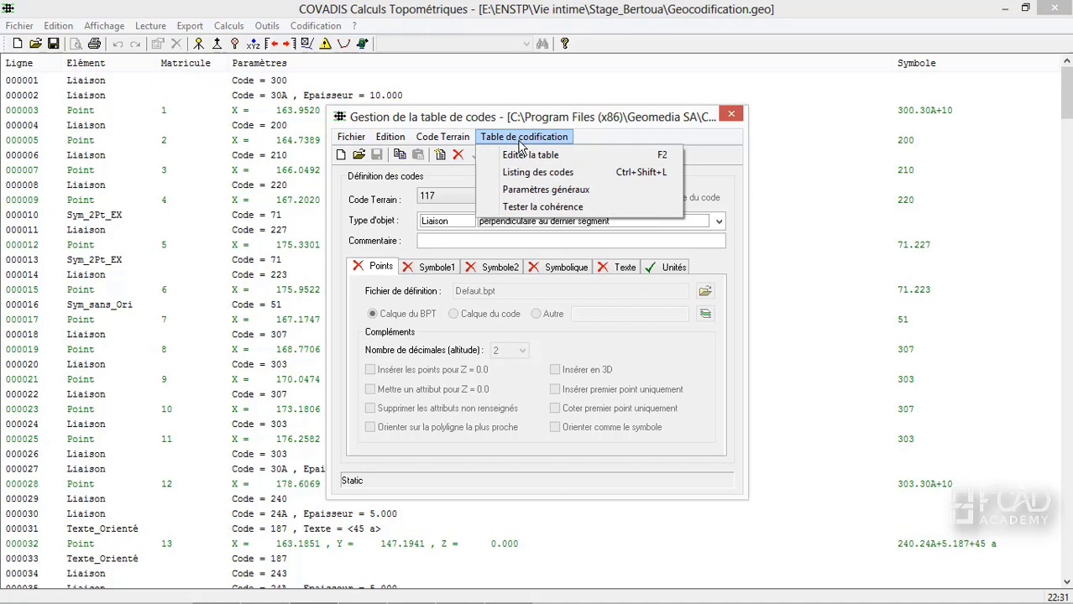
pyautogui.click(554, 190)
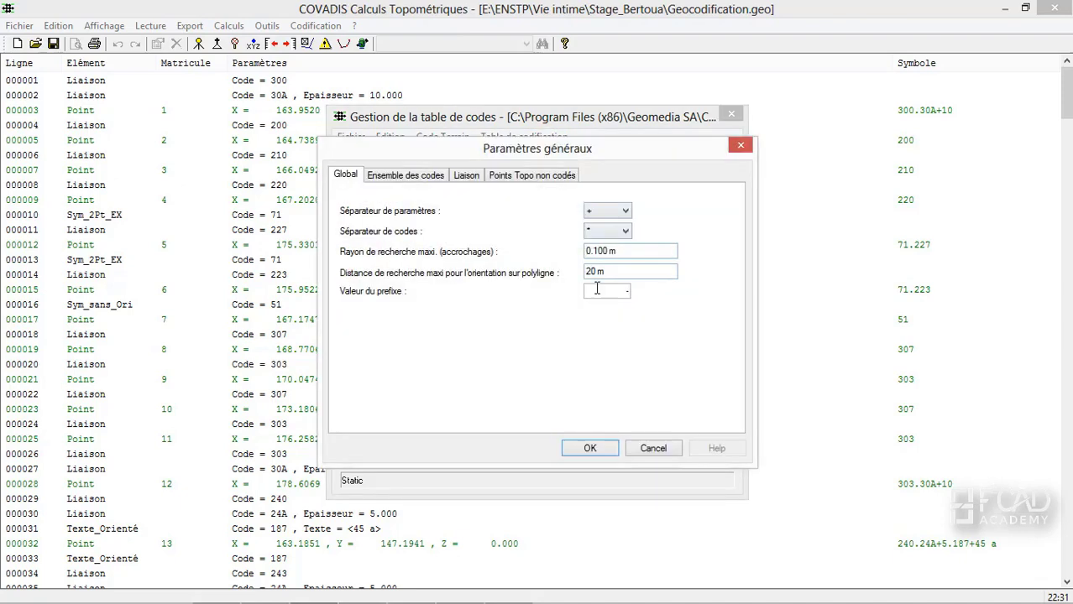
pyautogui.click(408, 175)
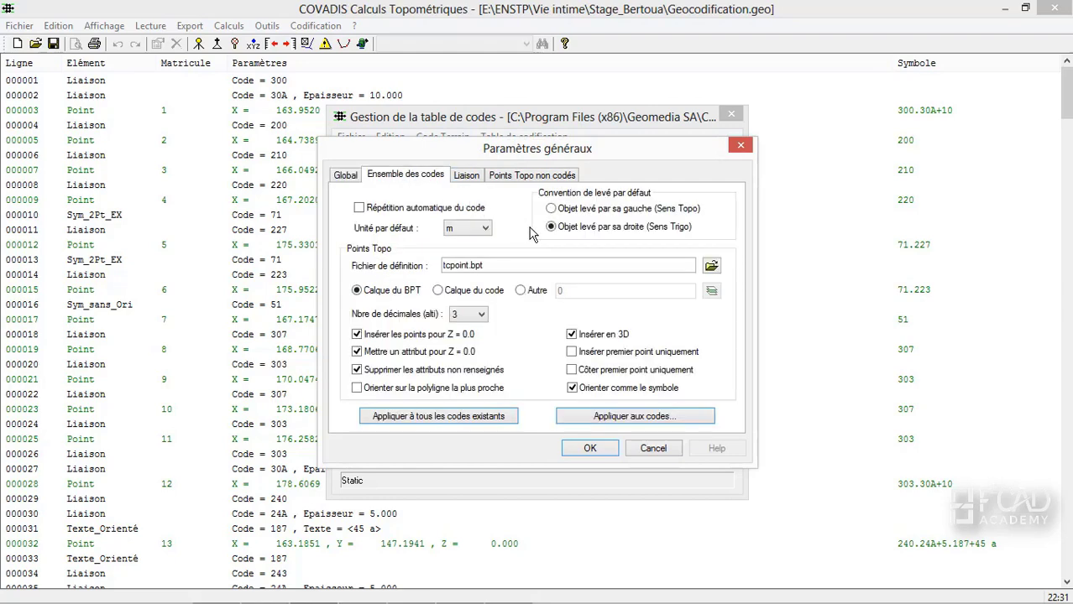
pyautogui.click(465, 178)
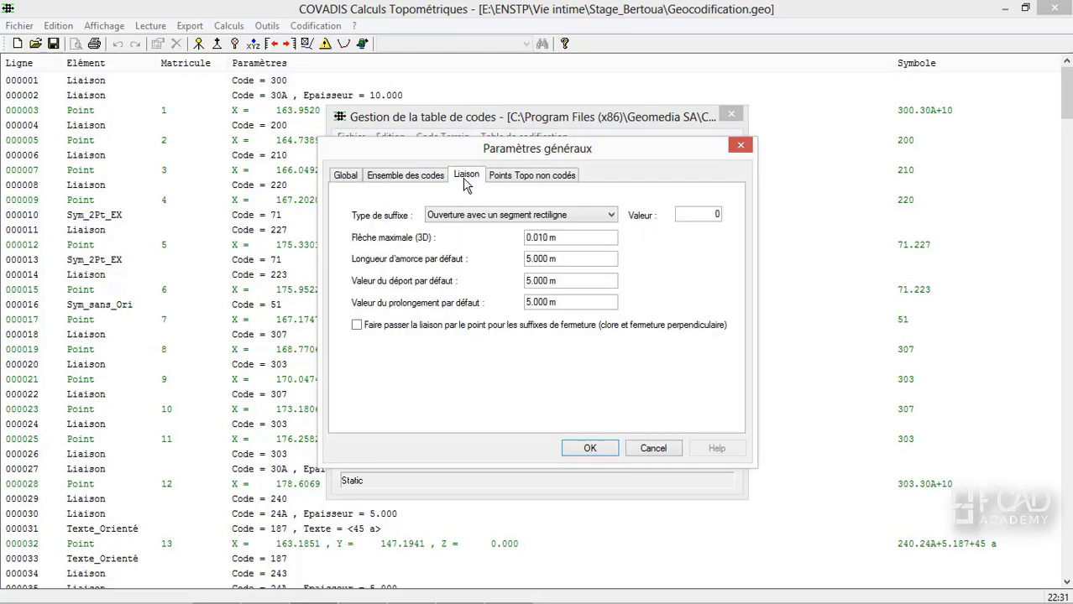
pyautogui.click(511, 178)
pyautogui.click(442, 181)
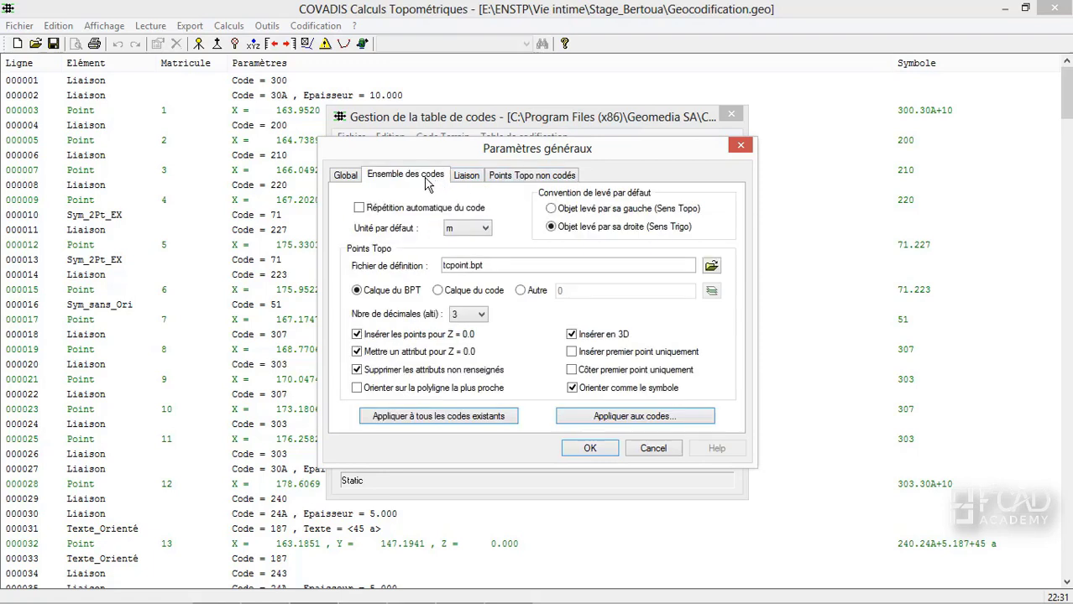
pyautogui.click(345, 178)
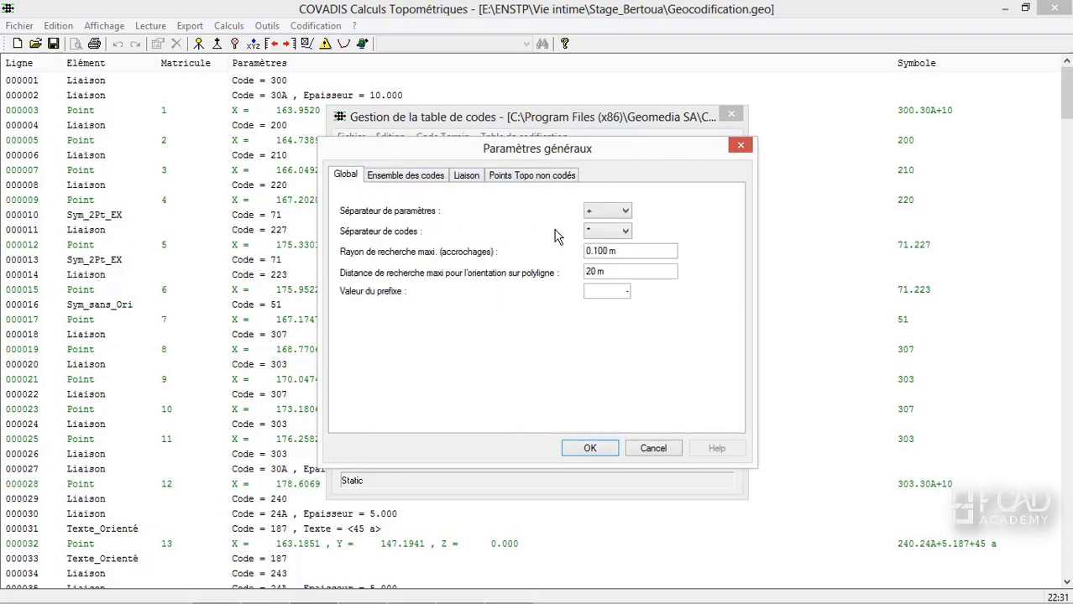
# Choose * as the code separator, confirm the general parameters, and save the code table while closing it.
pyautogui.click(604, 235)
pyautogui.click(605, 238)
pyautogui.click(623, 235)
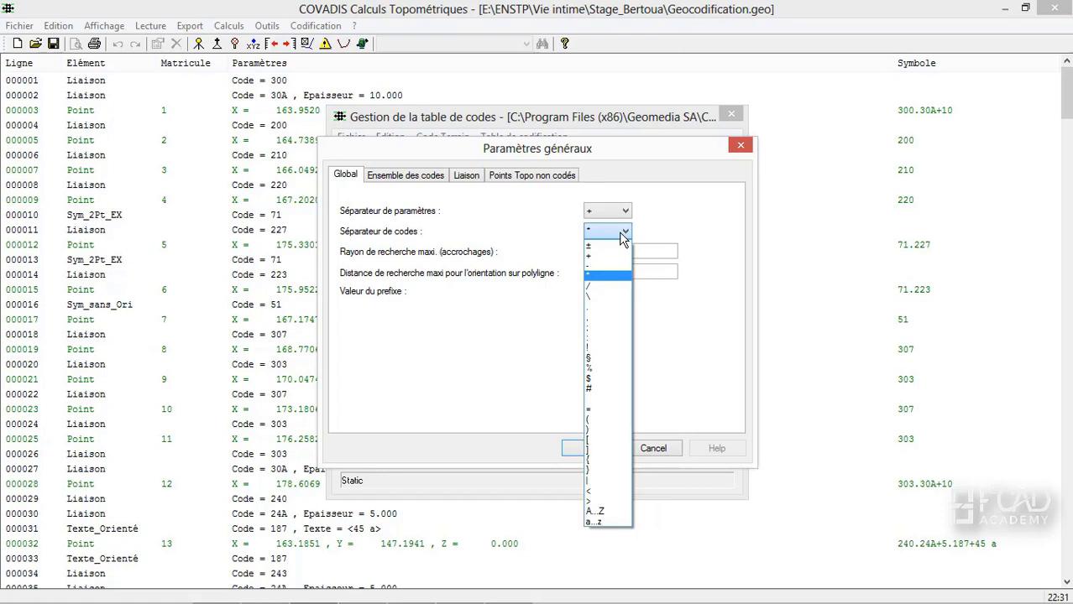
pyautogui.click(595, 280)
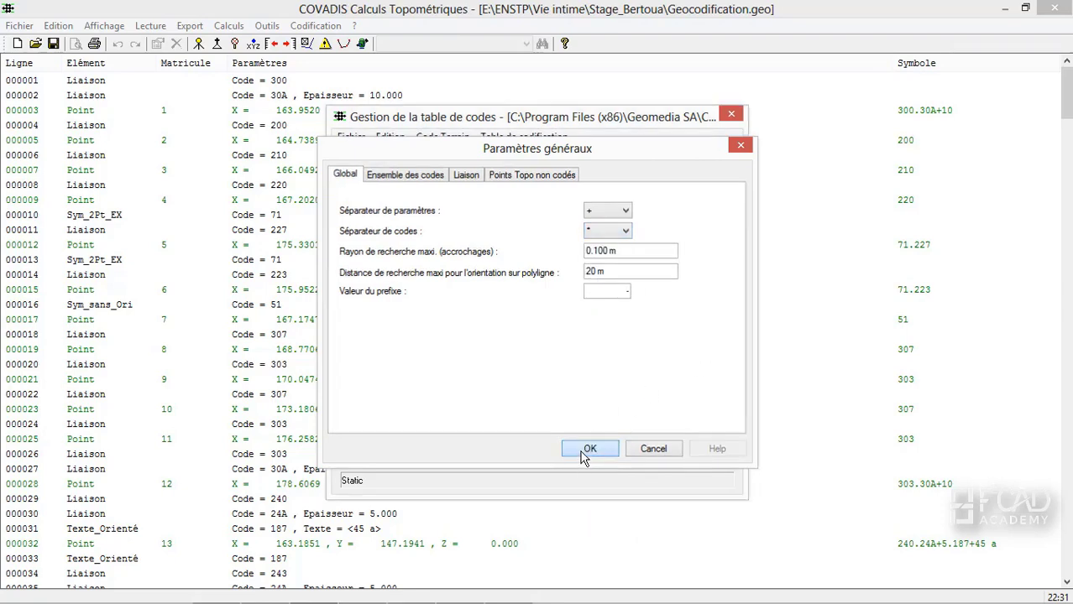
pyautogui.click(580, 449)
pyautogui.click(730, 116)
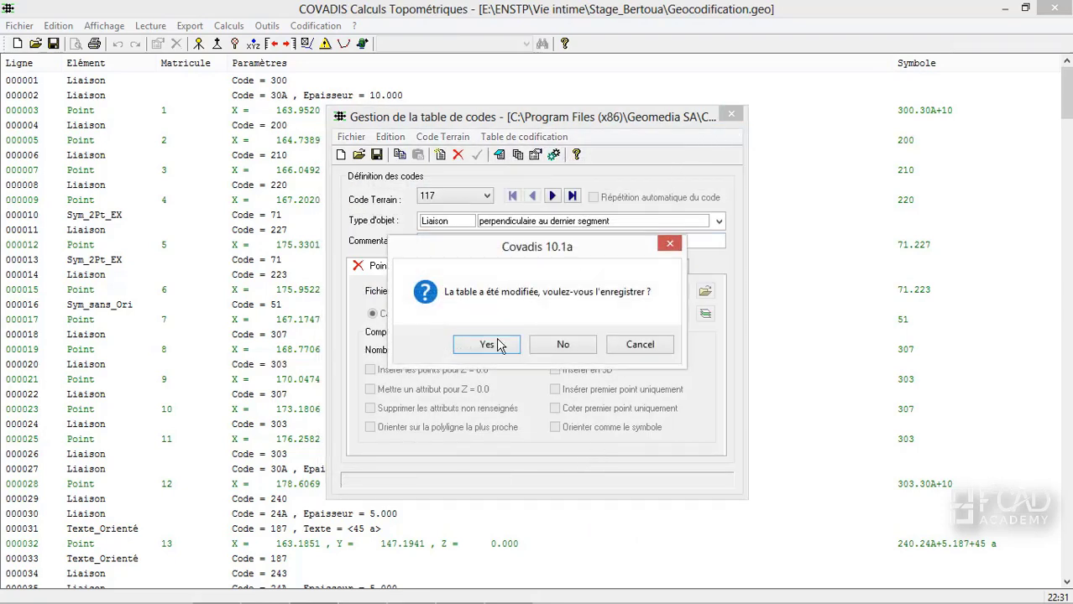
pyautogui.click(487, 345)
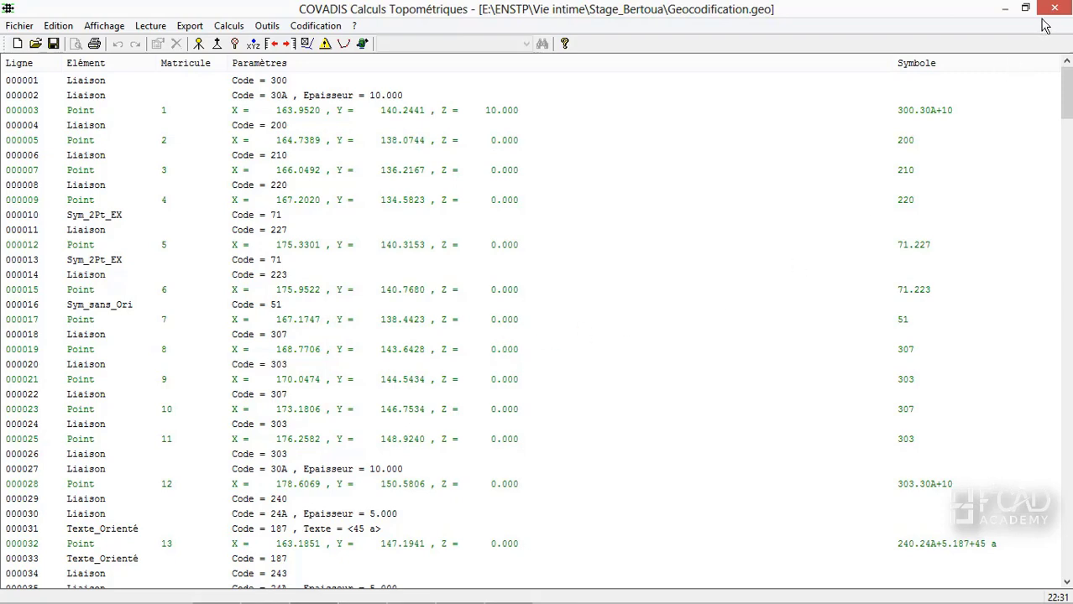
# Close the topometric calculations window and minimize Covadis to return to the unfinished code in Excel.
pyautogui.click(469, 594)
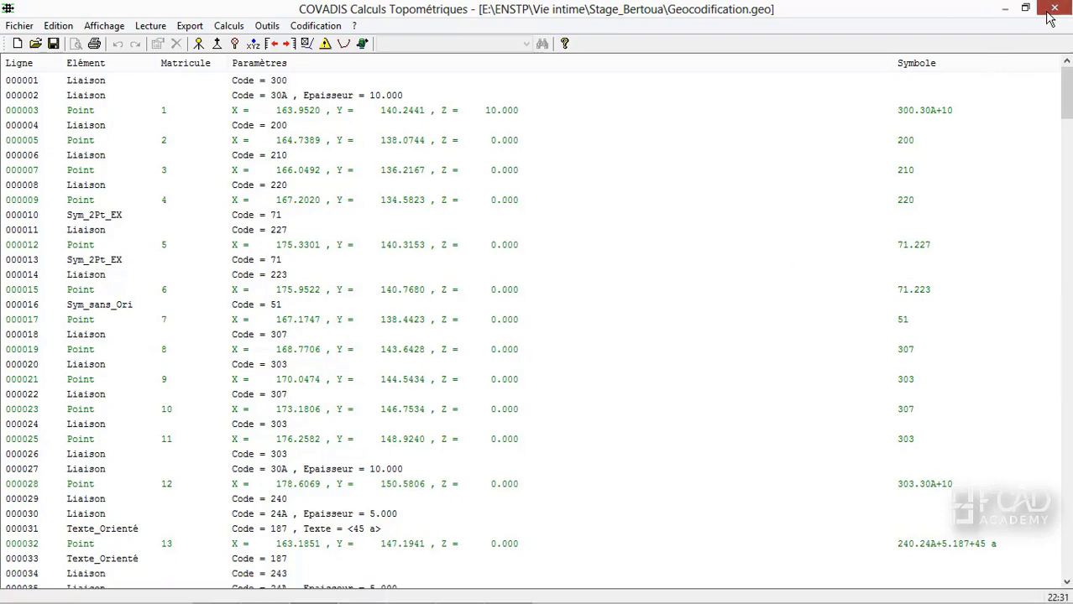
pyautogui.moveTo(470, 600)
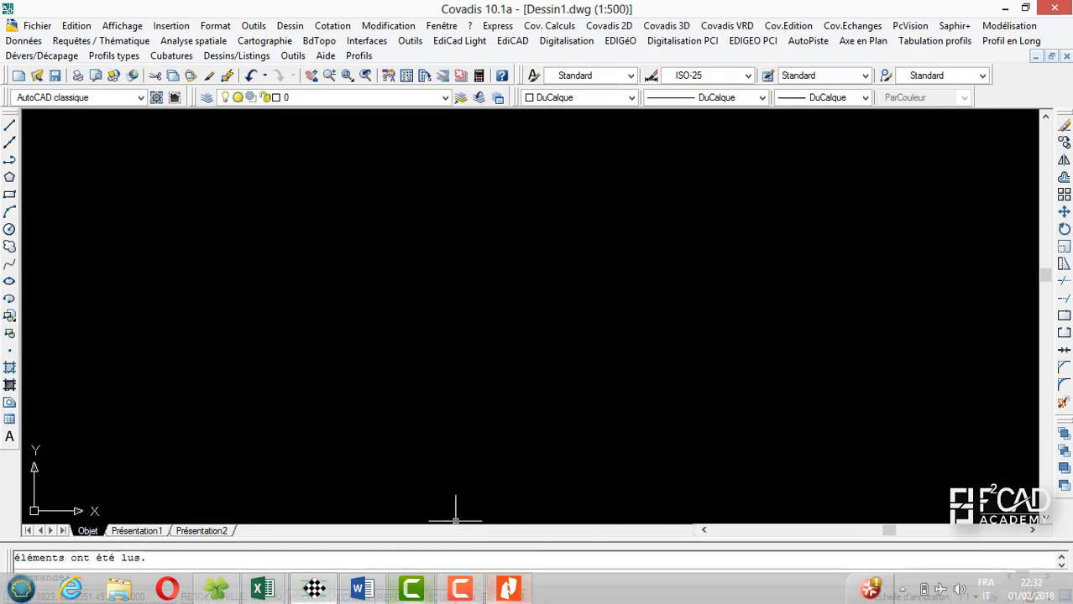
pyautogui.click(1005, 9)
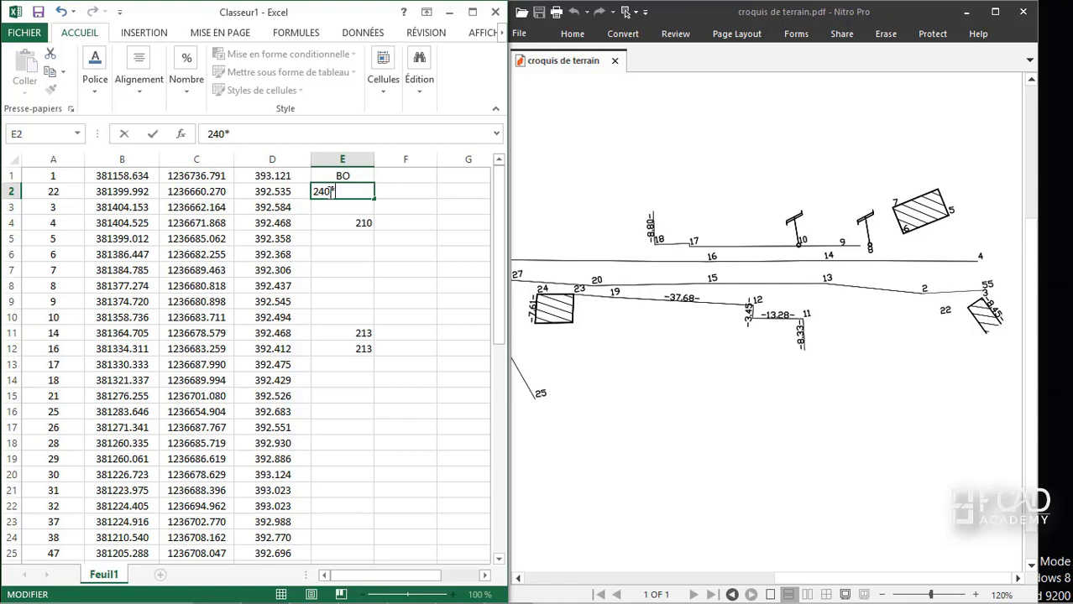
# Complete the code for point 22 in column E as 240*24A+8.45 and widen column E to fit it.
pyautogui.write('24')
pyautogui.write('e')
pyautogui.press('BackSpace')
pyautogui.write('A+')
pyautogui.write('8.')
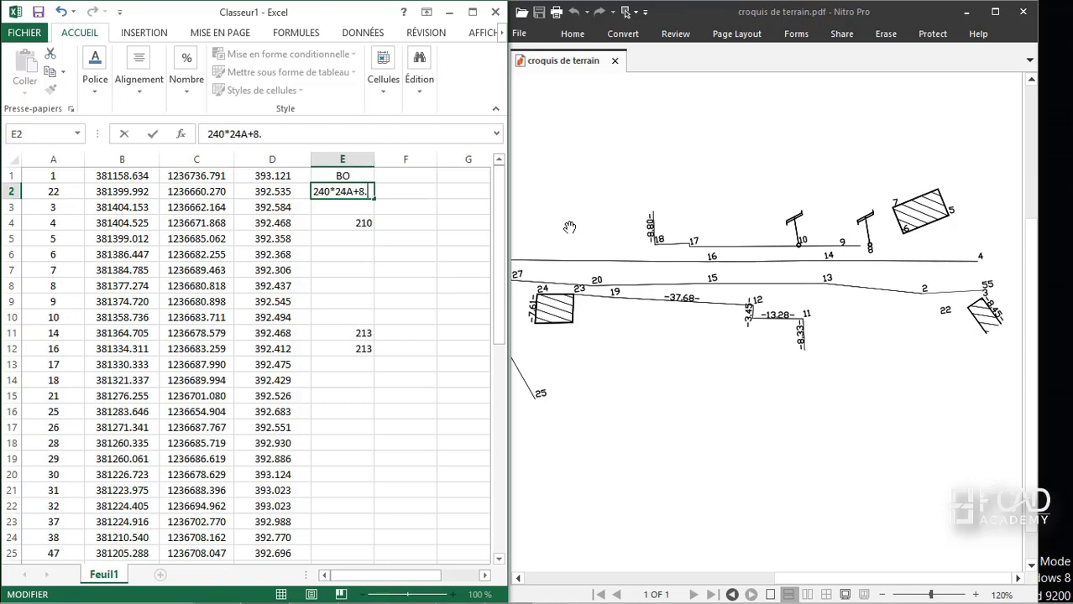
pyautogui.write('45')
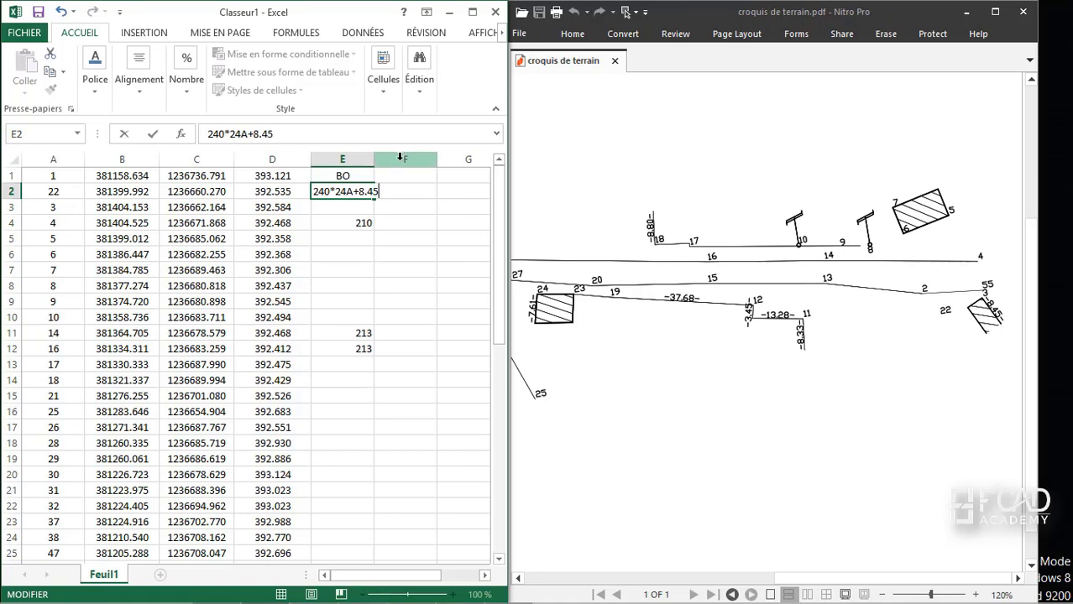
pyautogui.click(375, 176)
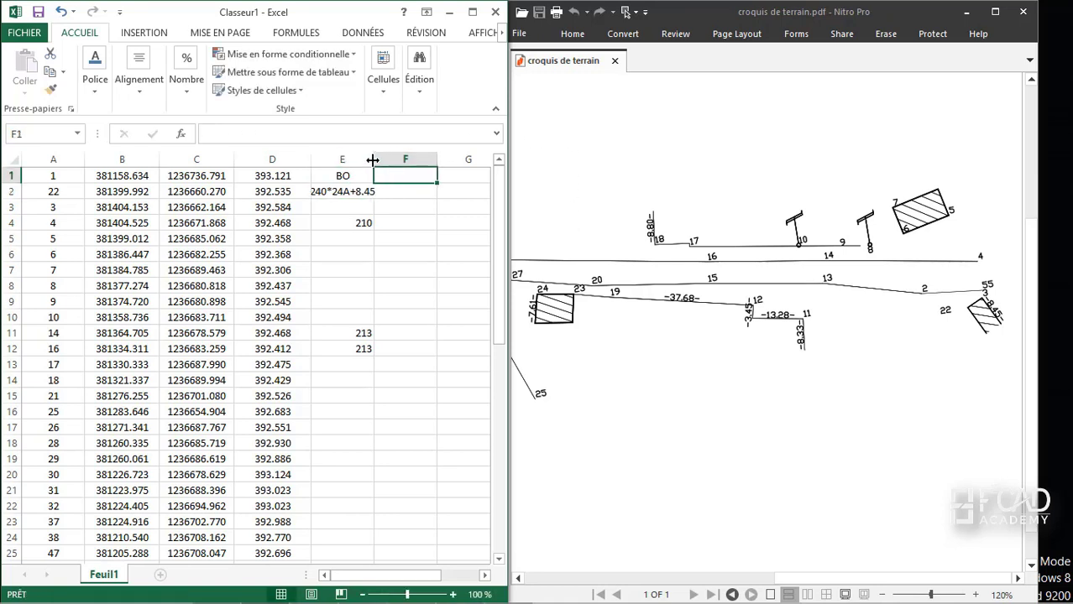
pyautogui.moveTo(374, 159); pyautogui.dragTo(416, 159)
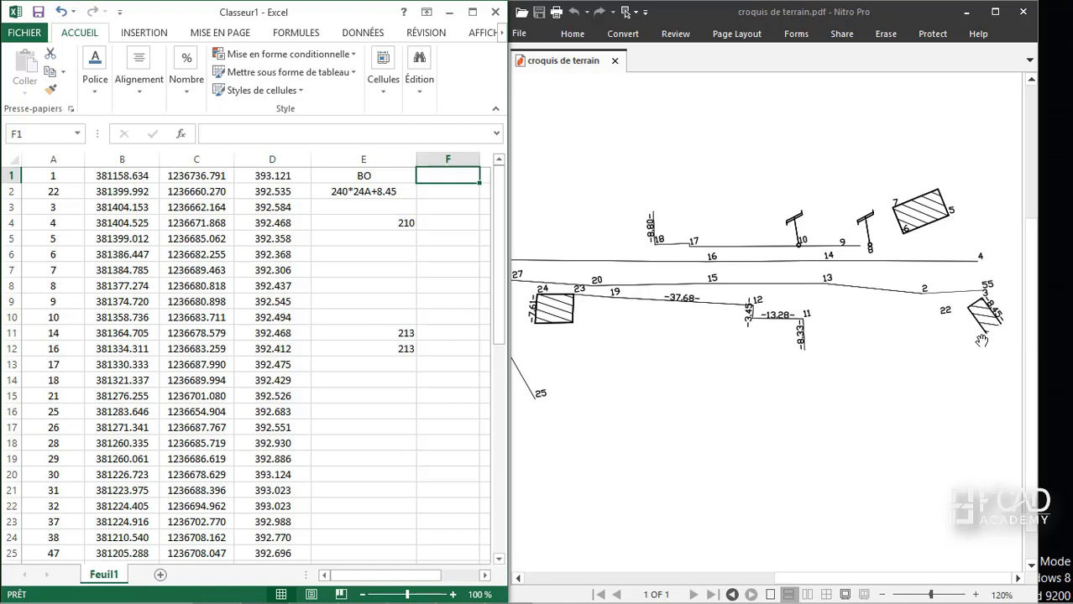
# Enter the code 243*24A+8.45 for point 3 in column E.
pyautogui.click(351, 210)
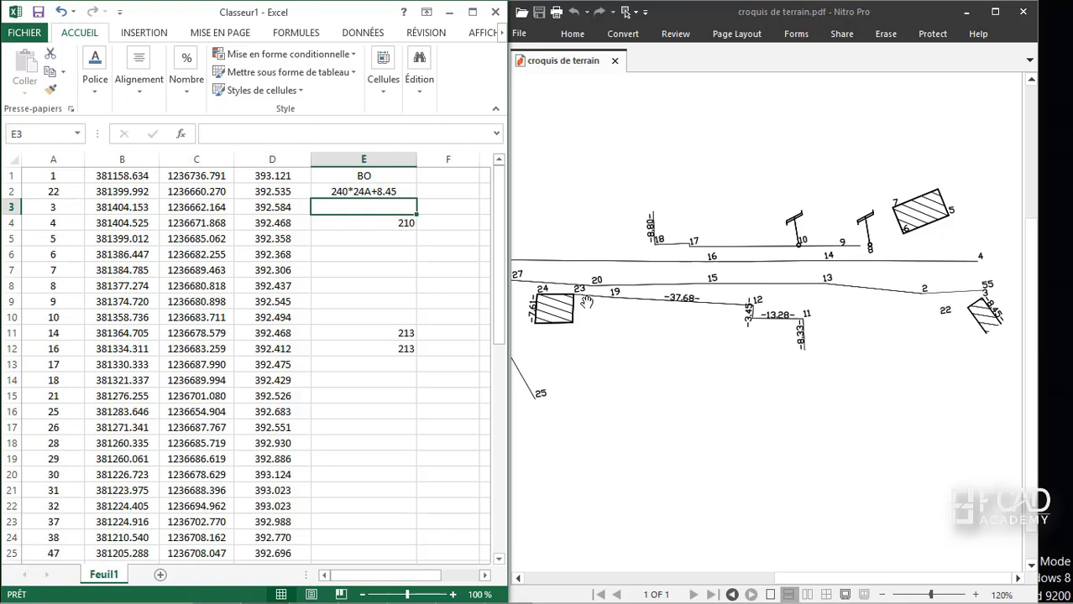
pyautogui.write('24')
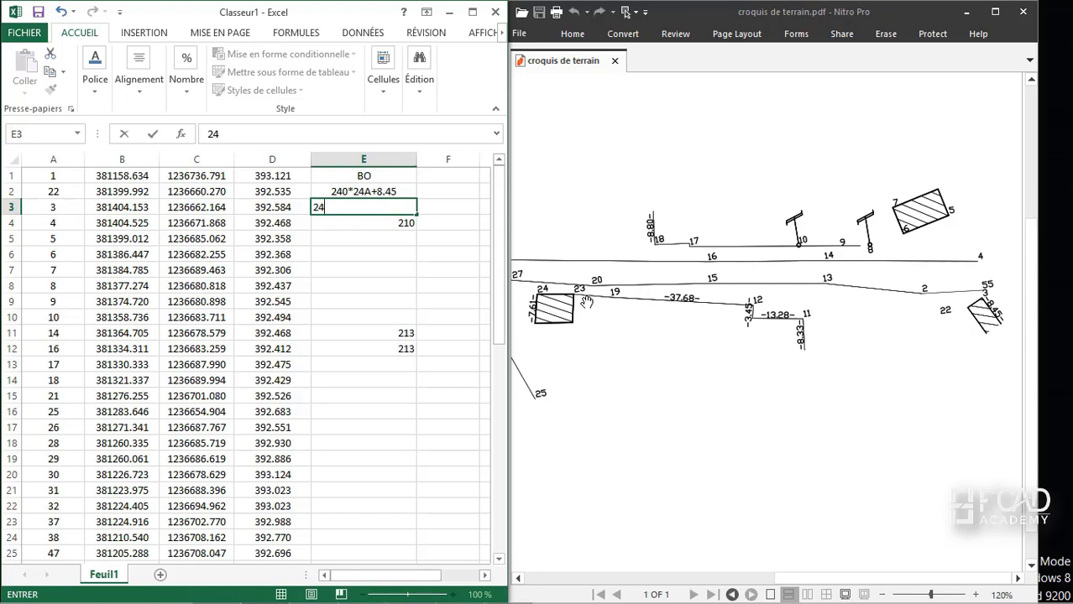
pyautogui.write('3')
pyautogui.write('24A')
pyautogui.press('BackSpace')
pyautogui.press('BackSpace')
pyautogui.press('BackSpace')
pyautogui.write('*24A+8.45')
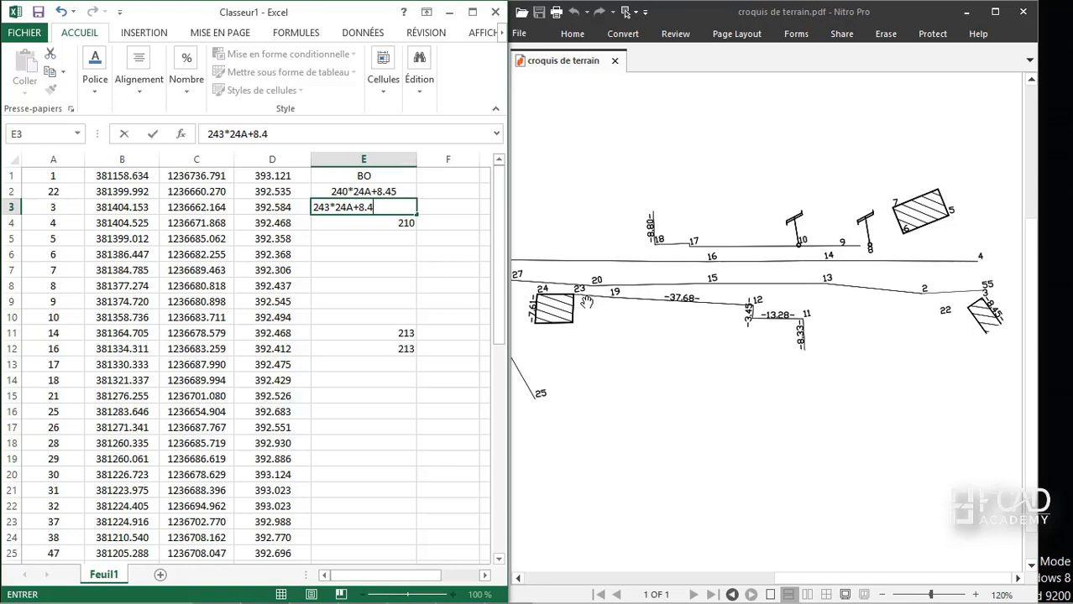
pyautogui.press('Return')
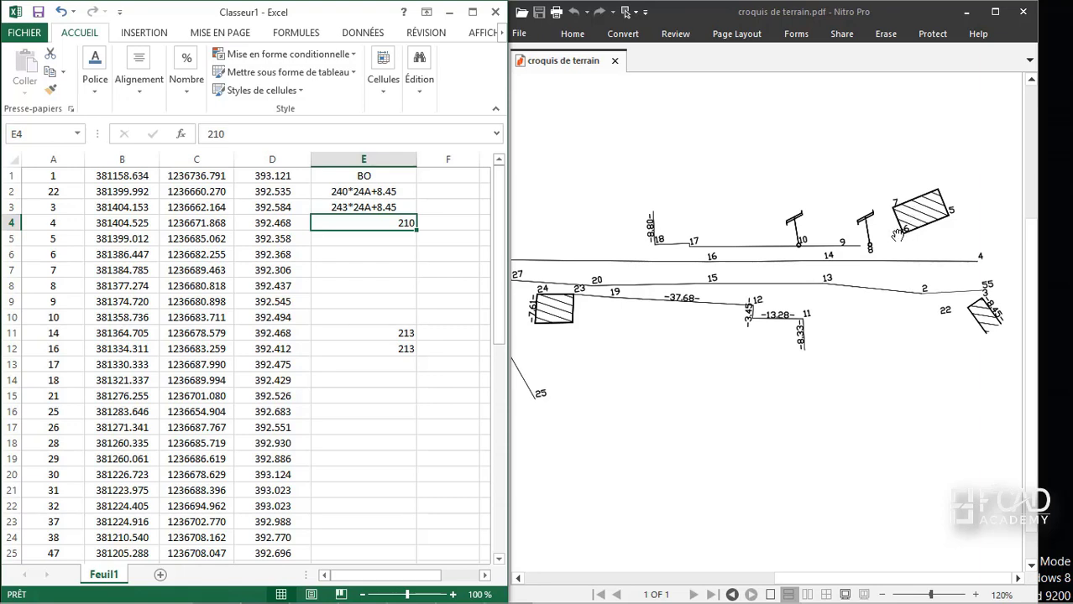
# Code the first two corners of the hatched building, entering 240 for point 5 and 243 for point 6.
pyautogui.click(143, 271)
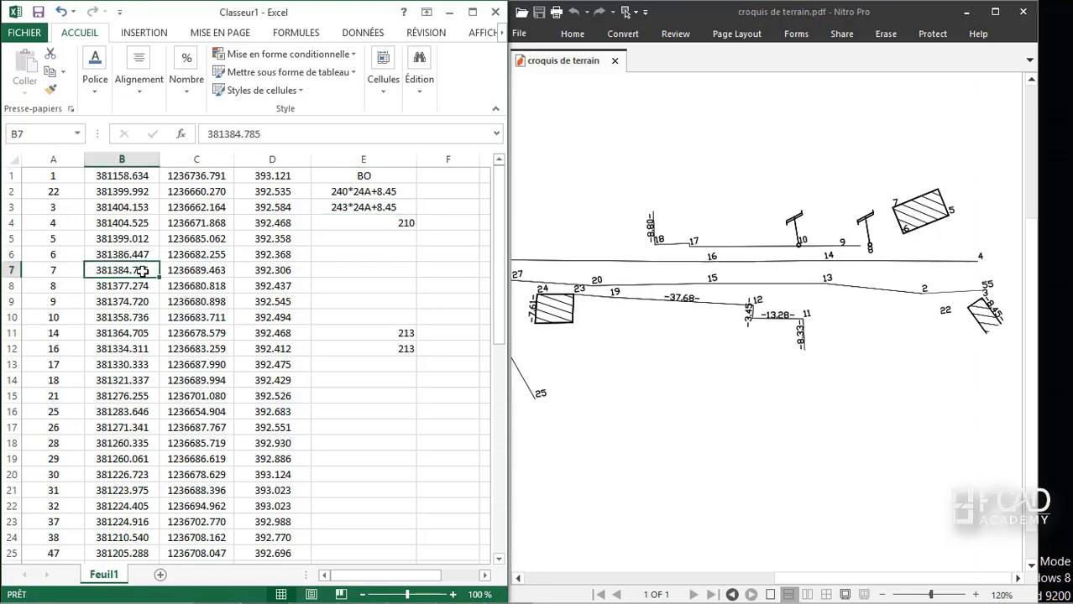
pyautogui.click(290, 240)
pyautogui.click(341, 241)
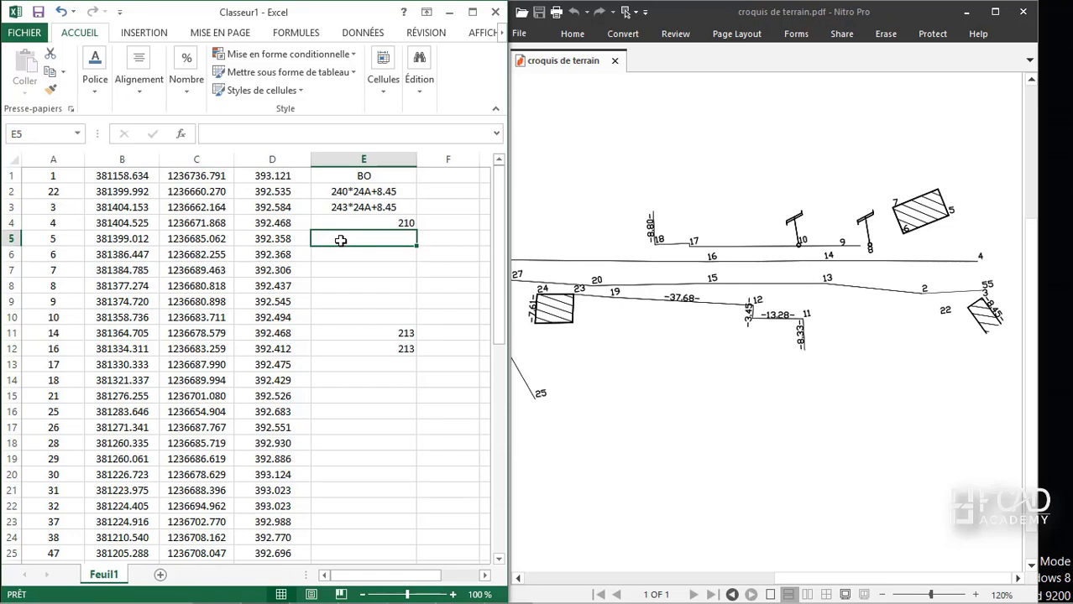
pyautogui.write('24')
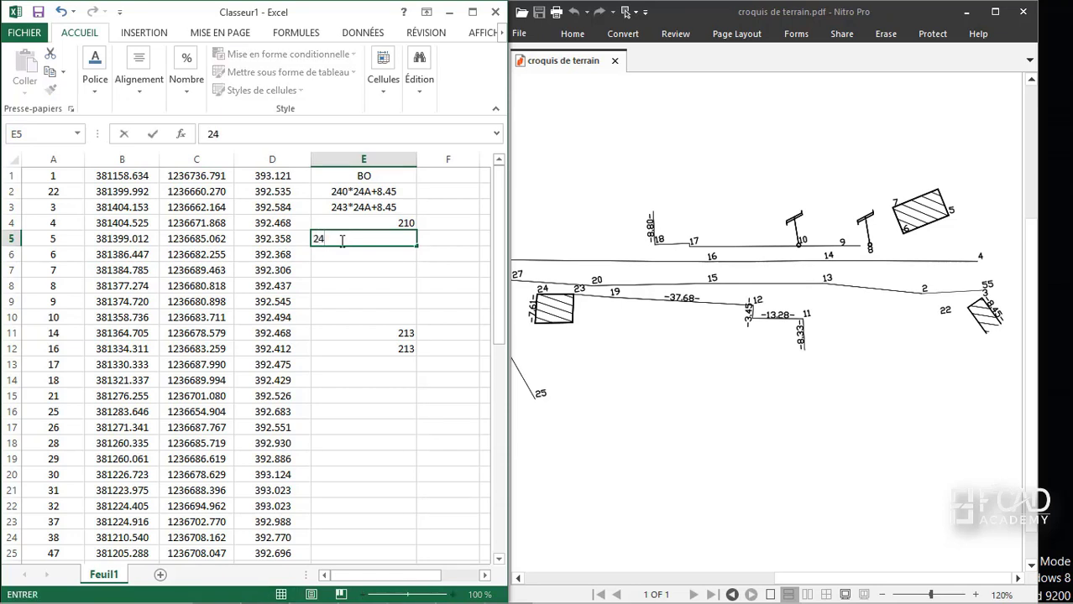
pyautogui.write('0')
pyautogui.click(359, 254)
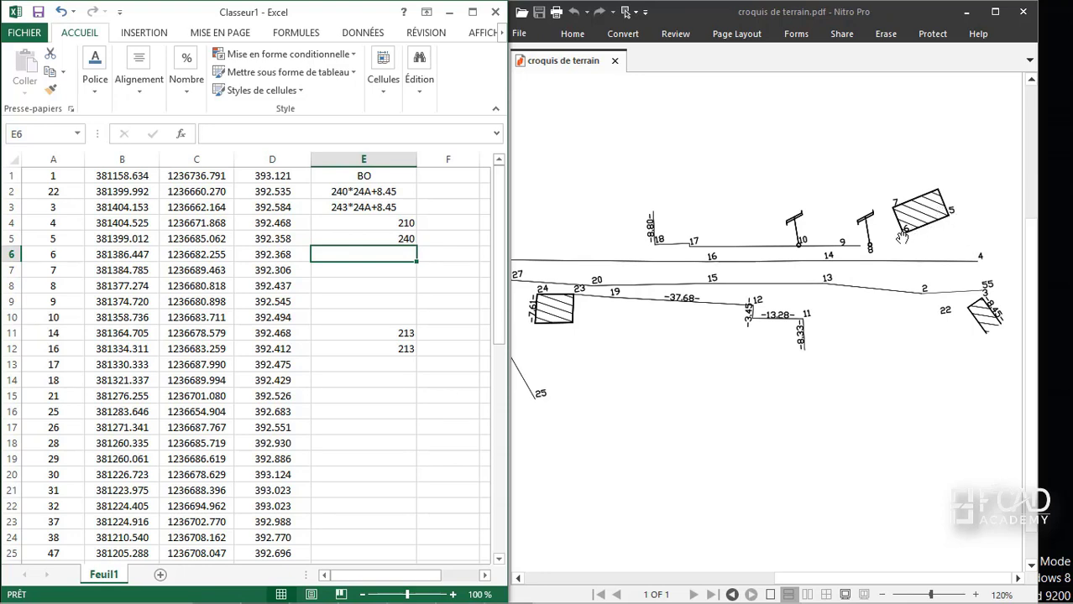
pyautogui.write('243')
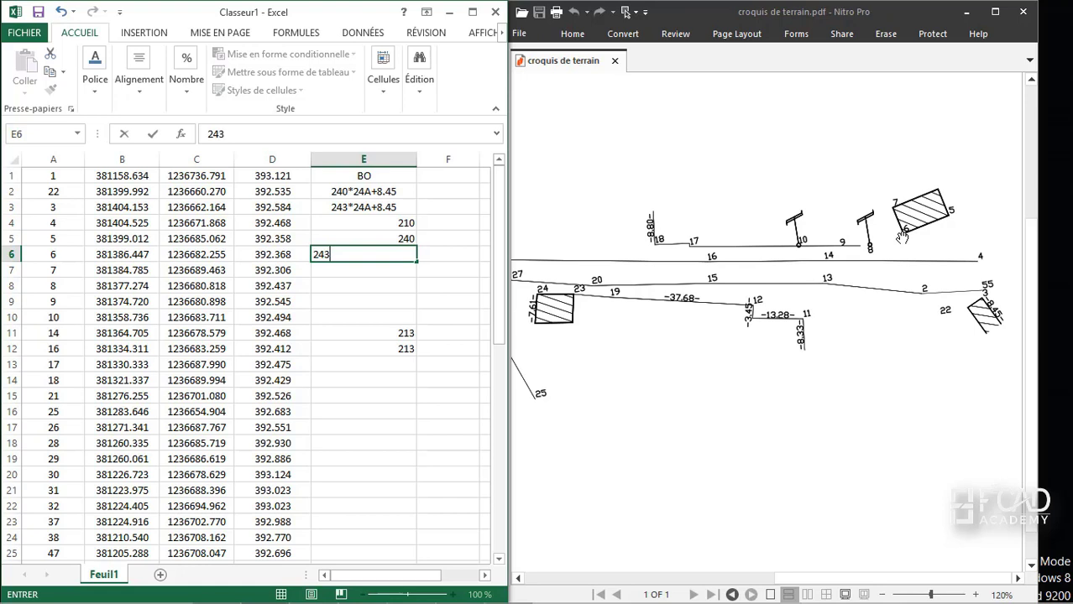
pyautogui.click(392, 272)
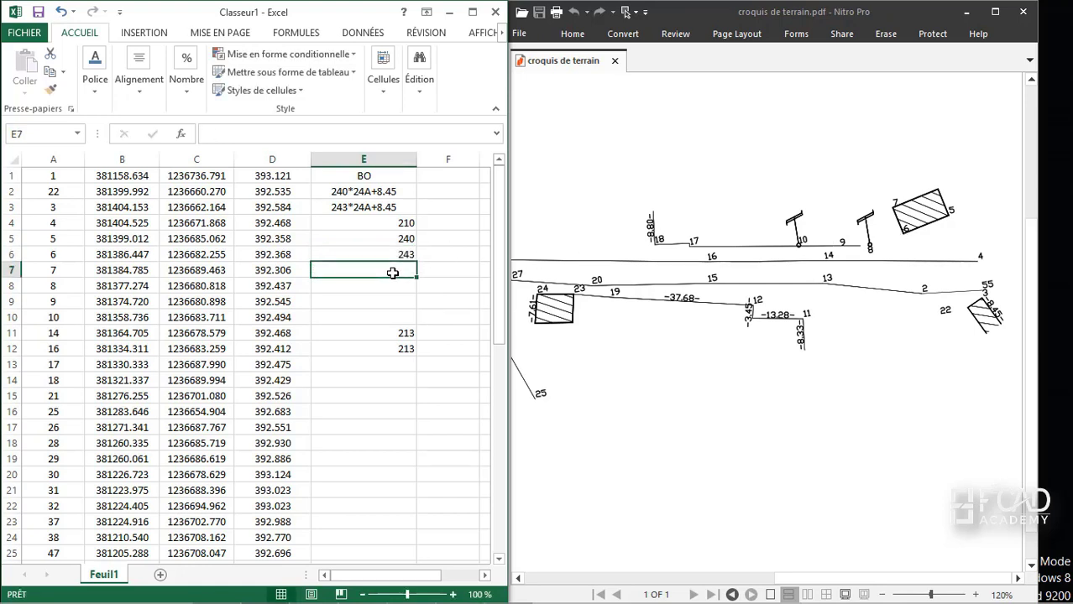
# Enter the code 243*24B for point 7 in column E.
pyautogui.write('243*')
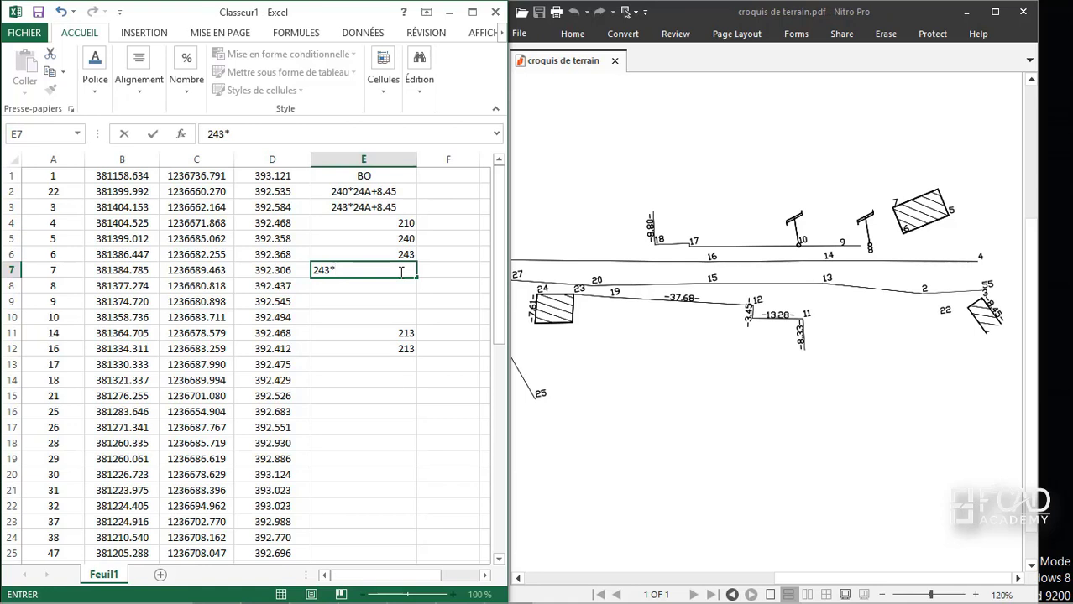
pyautogui.write('24B')
pyautogui.doubleClick(342, 267)
pyautogui.click(369, 274)
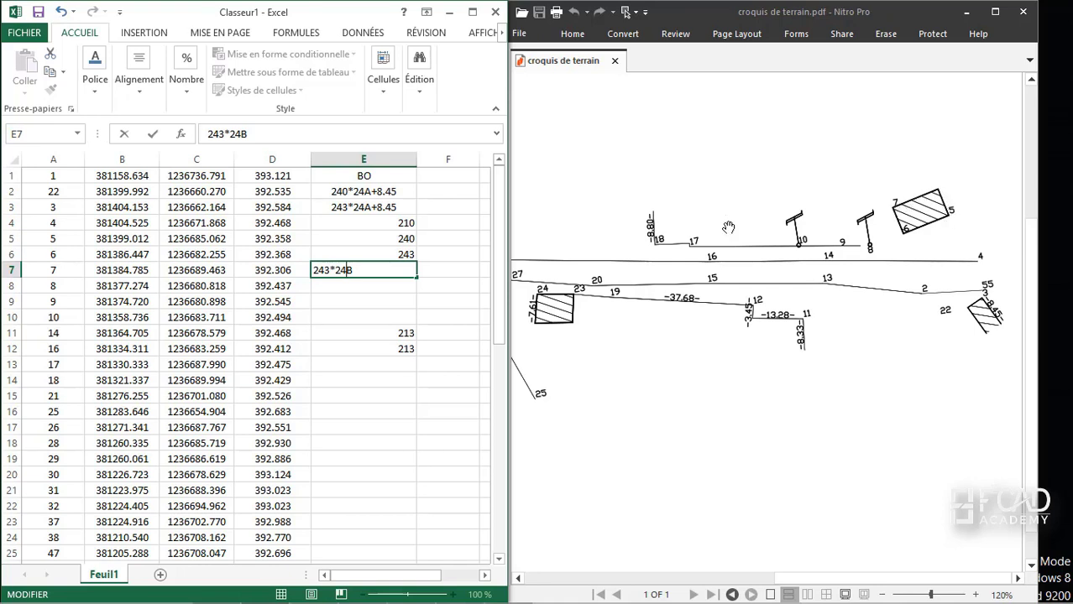
pyautogui.moveTo(334, 271); pyautogui.dragTo(367, 269)
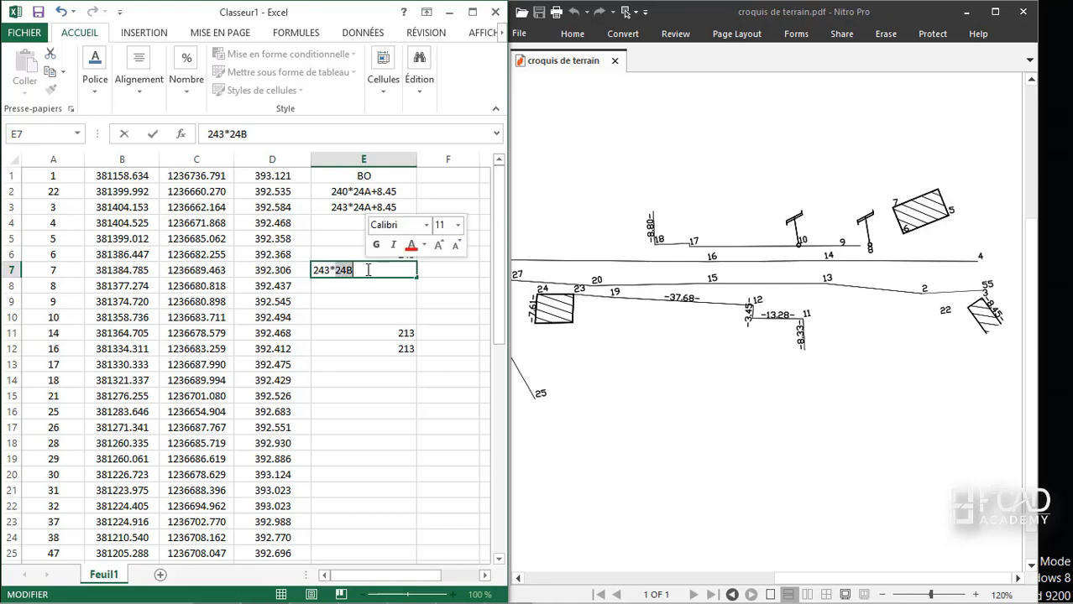
pyautogui.press('Return')
# Enter the code 240*24A+7.61 for point 24, taking the building's side length from the field sketch.
pyautogui.click(671, 294)
pyautogui.moveTo(671, 292); pyautogui.dragTo(882, 290)
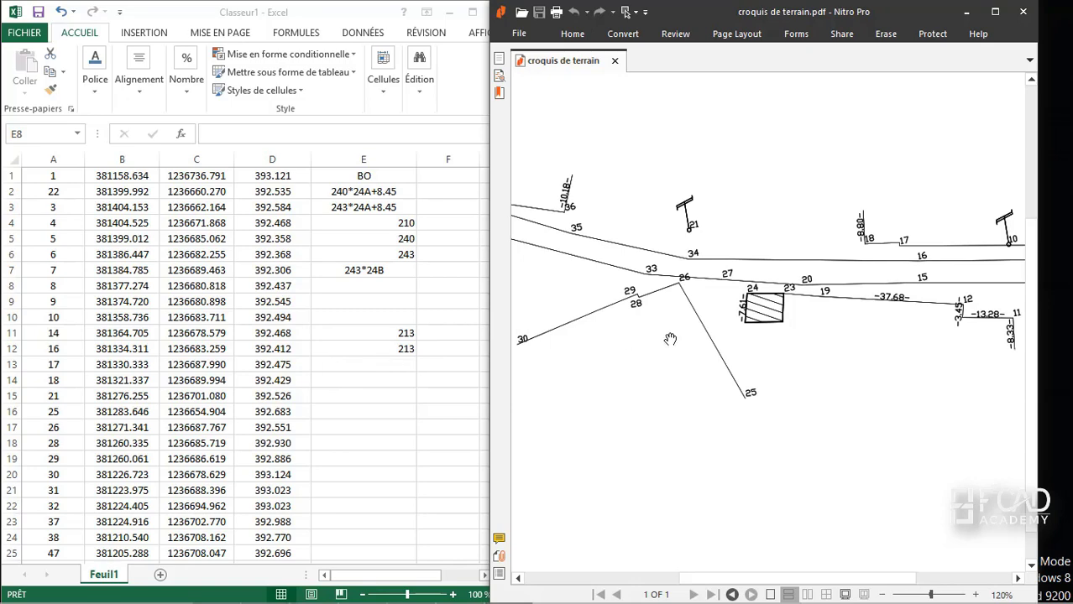
pyautogui.scroll(-6, 376, 383)
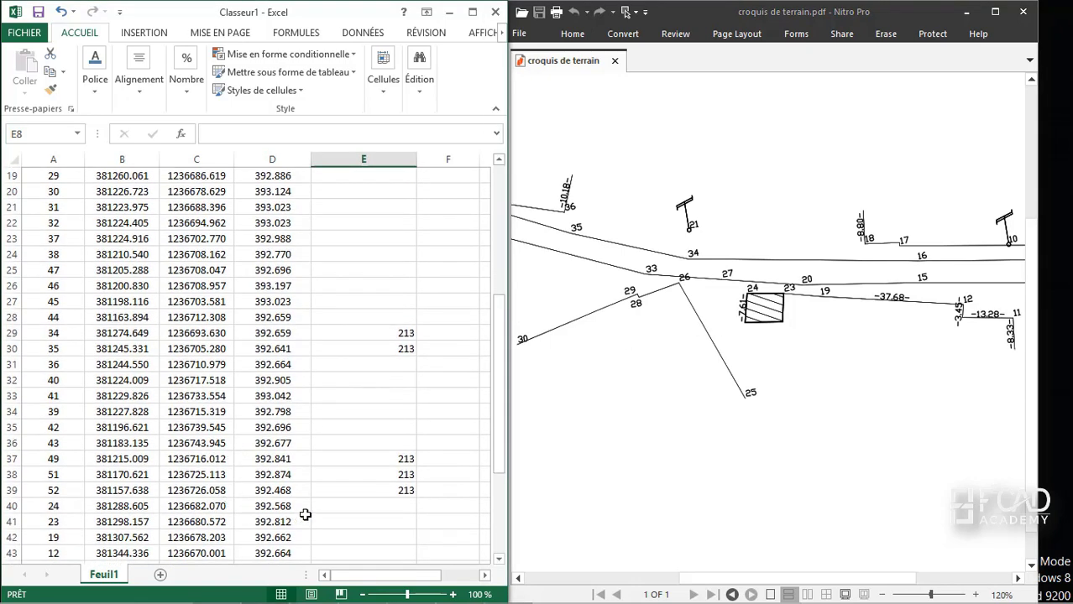
pyautogui.click(334, 505)
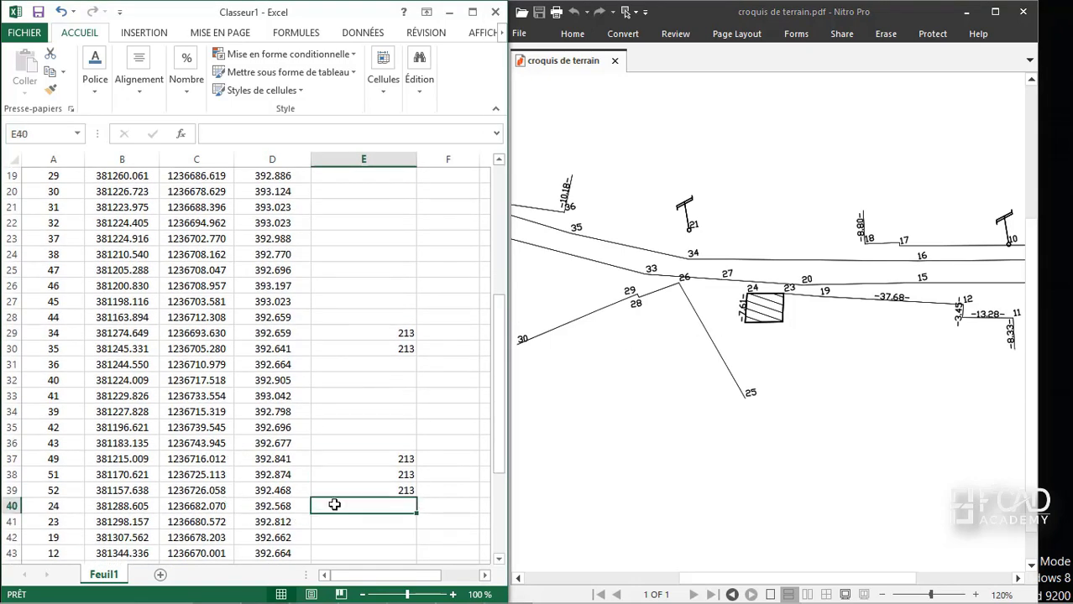
pyautogui.write('240')
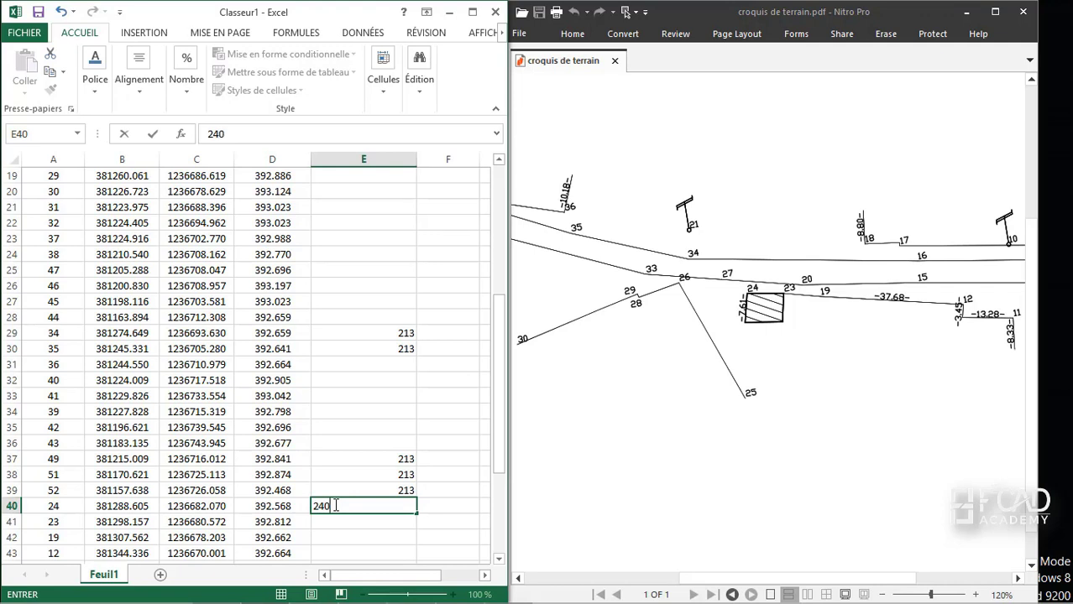
pyautogui.write('*24A+8.45')
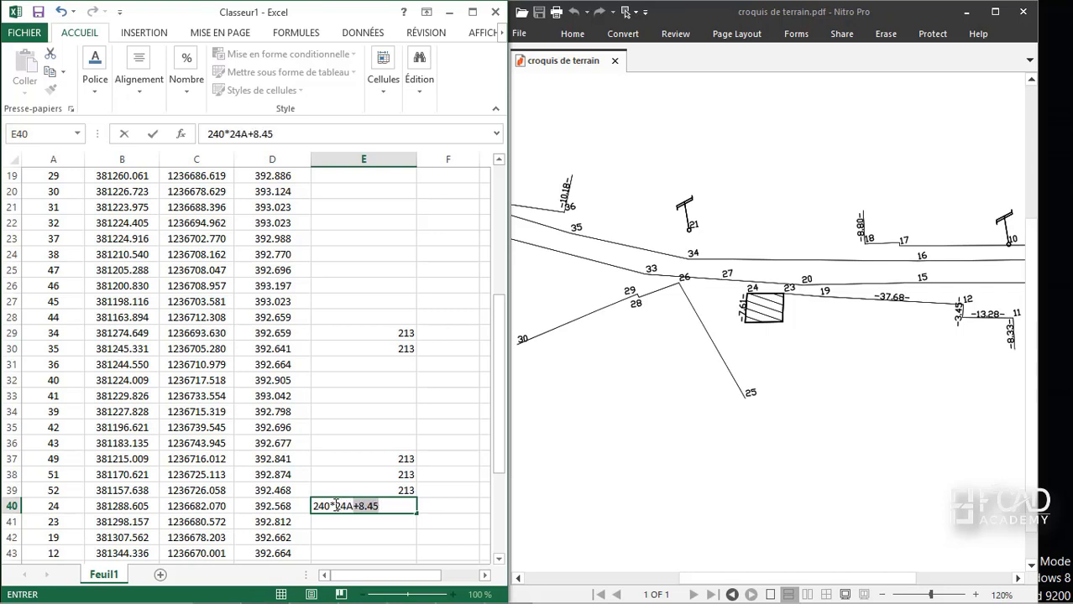
pyautogui.press('Delete')
pyautogui.click(391, 507)
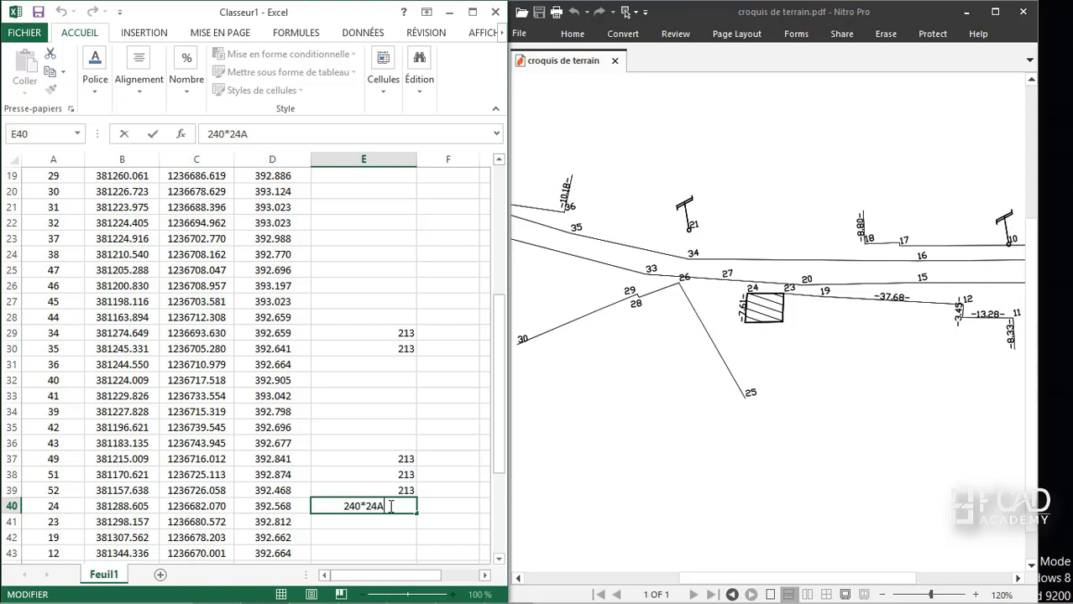
pyautogui.write('+8.45')
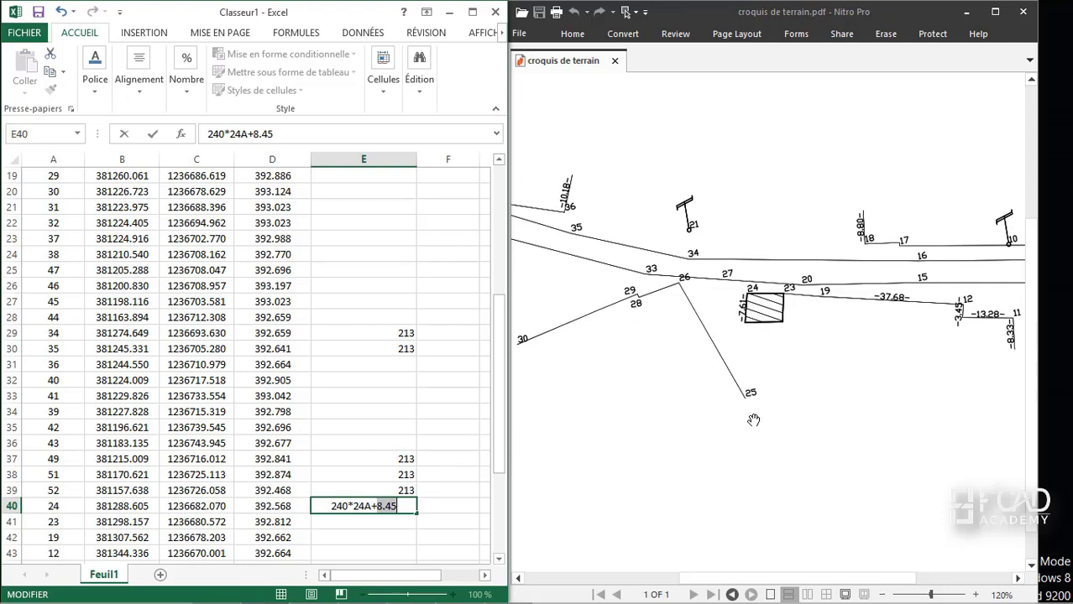
pyautogui.write('7')
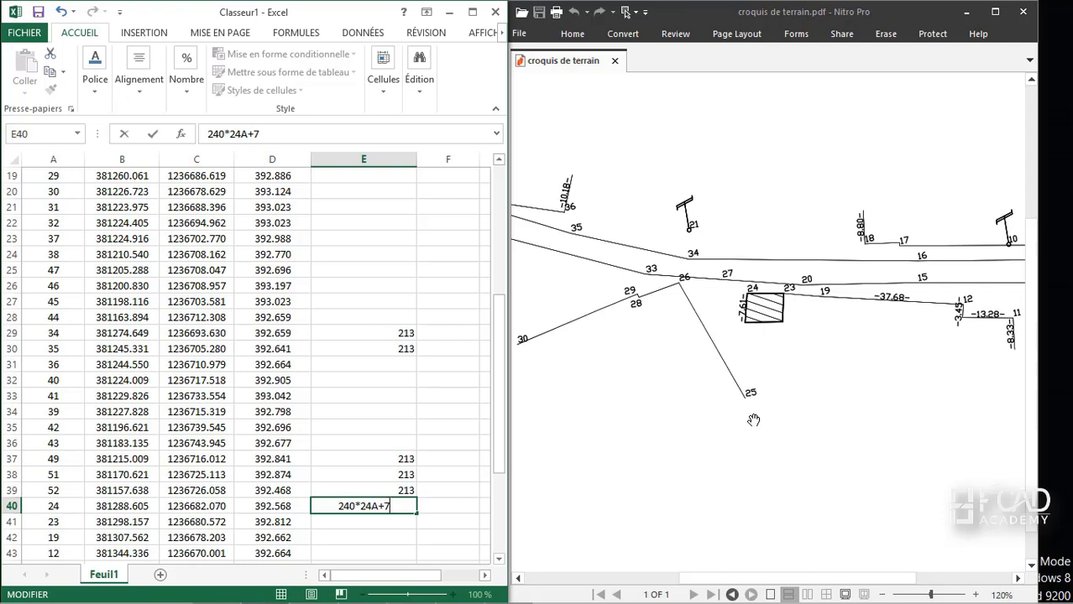
pyautogui.write('.61')
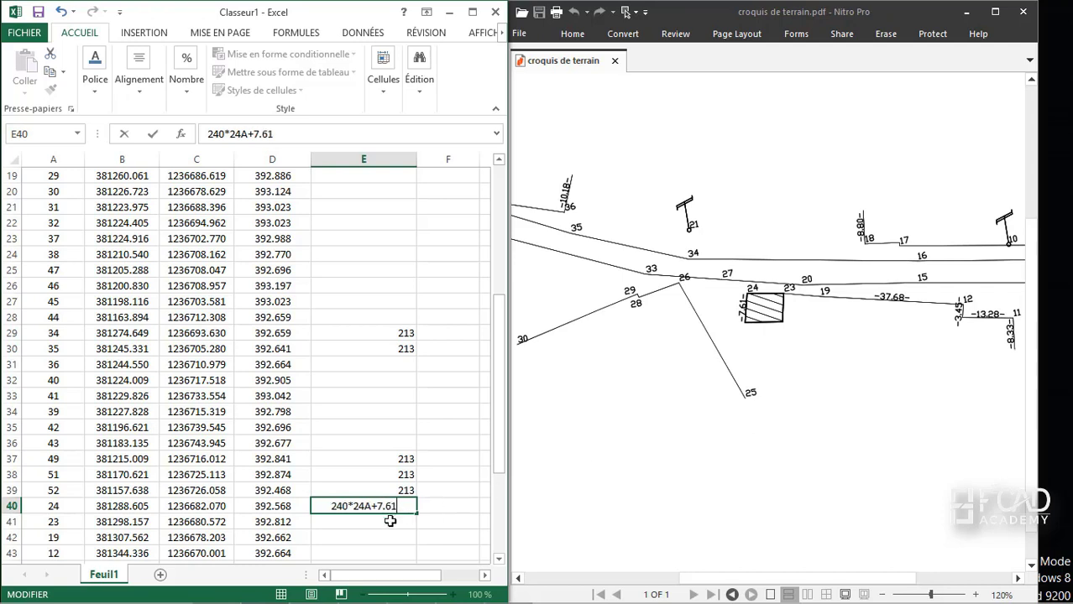
pyautogui.click(391, 521)
pyautogui.click(356, 509)
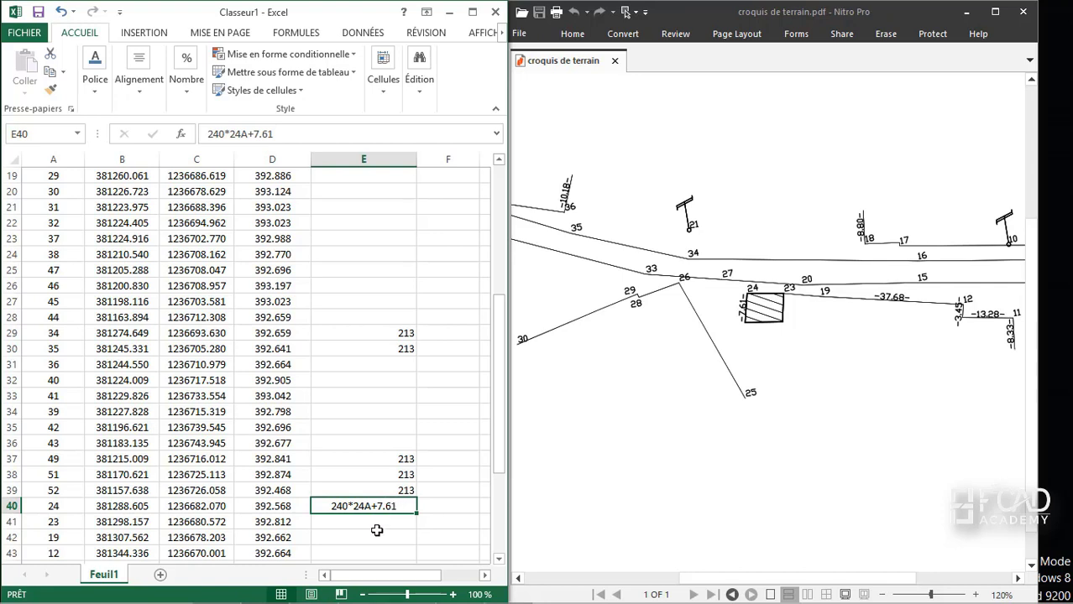
# Enter the combined code 200*243*117+7.61*24B for point 23 in column E.
pyautogui.click(376, 531)
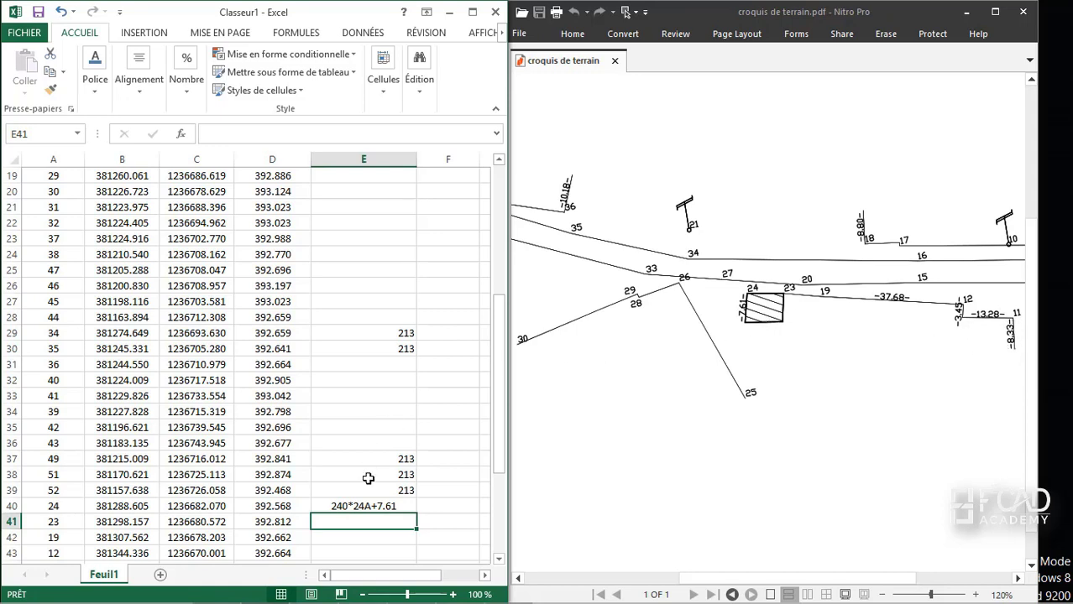
pyautogui.doubleClick(366, 522)
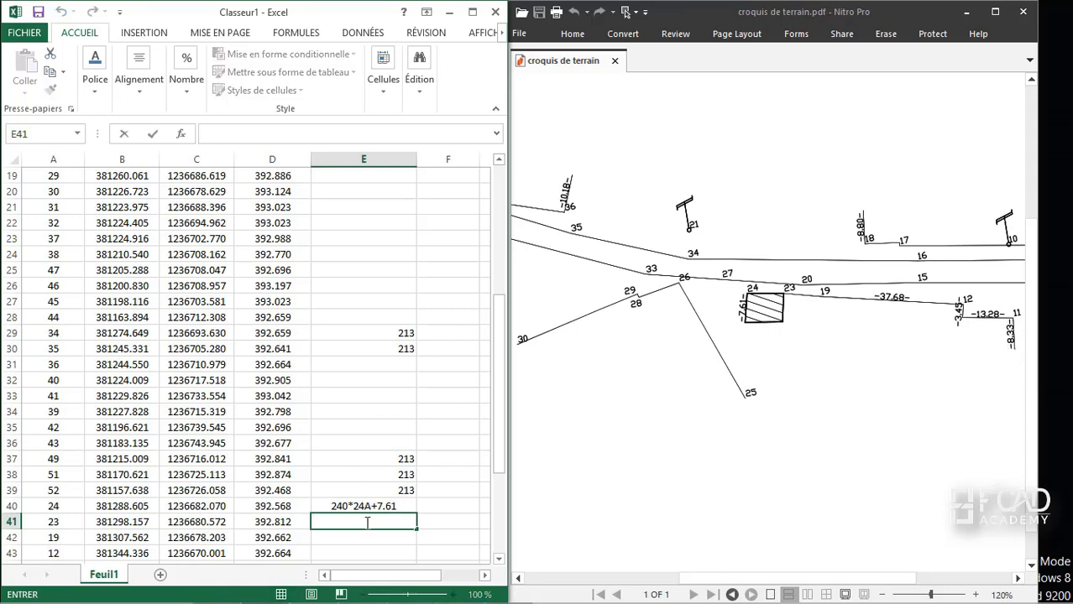
pyautogui.write('200*')
pyautogui.write('243')
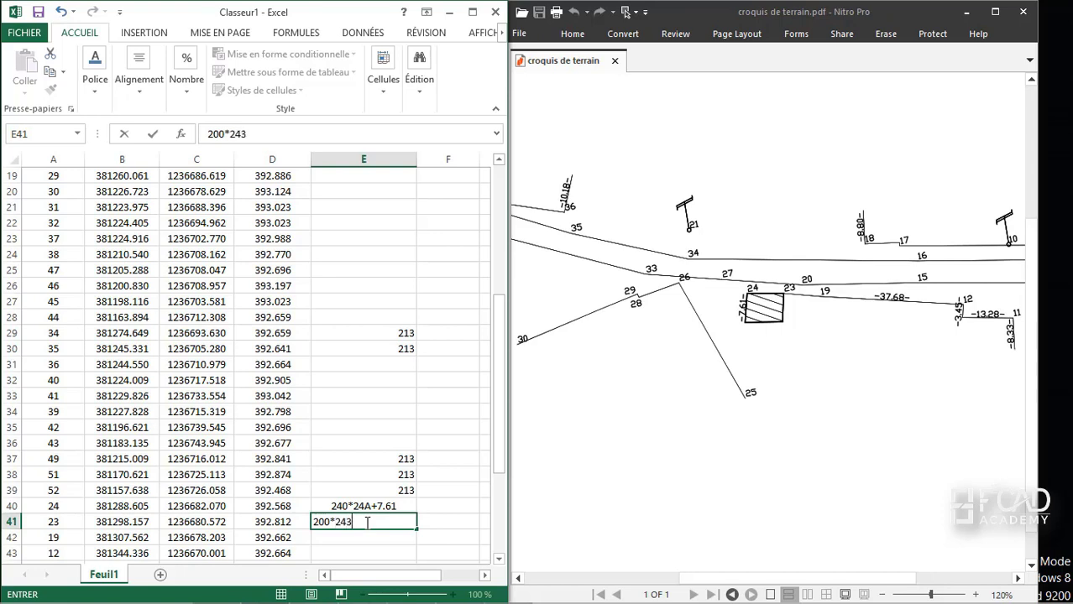
pyautogui.write('*')
pyautogui.write('117')
pyautogui.write('+')
pyautogui.write('7.61')
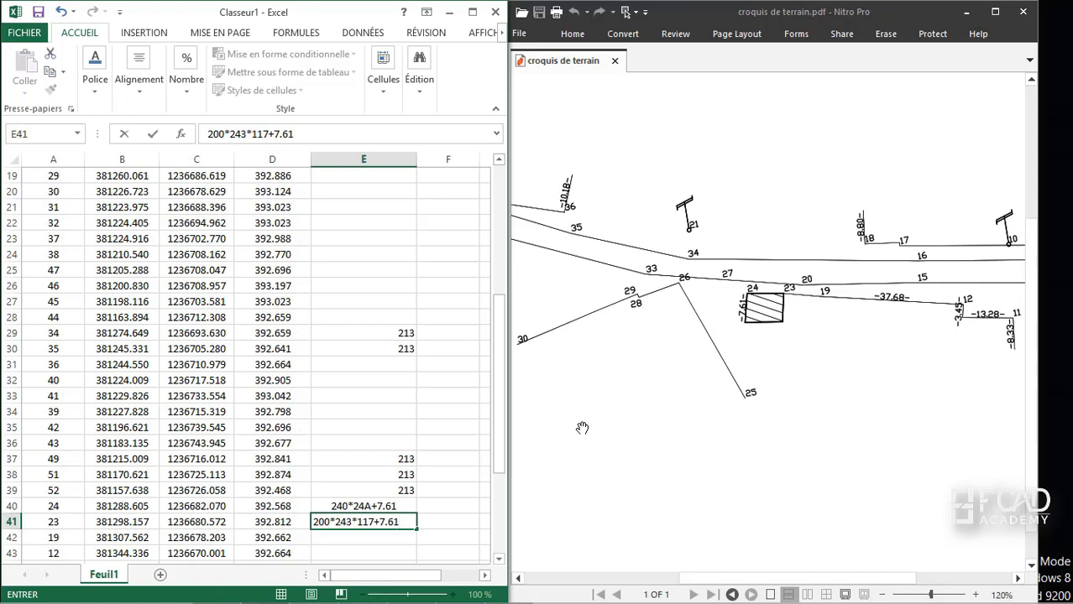
pyautogui.write('*24B')
pyautogui.press('Return')
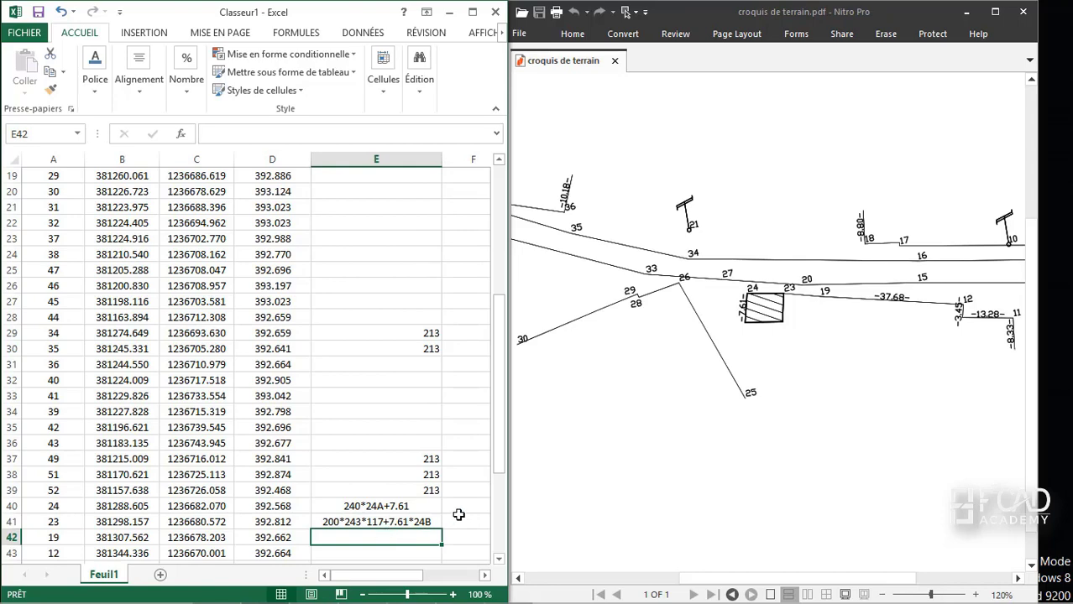
# Enter the code 240*24A+10.05 for point 42 in column E, taking the building's side length from the field sketch.
pyautogui.moveTo(628, 285)
pyautogui.mouseDown()
pyautogui.moveTo(674, 283)
pyautogui.moveTo(897, 374)
pyautogui.moveTo(998, 341)
pyautogui.mouseUp()
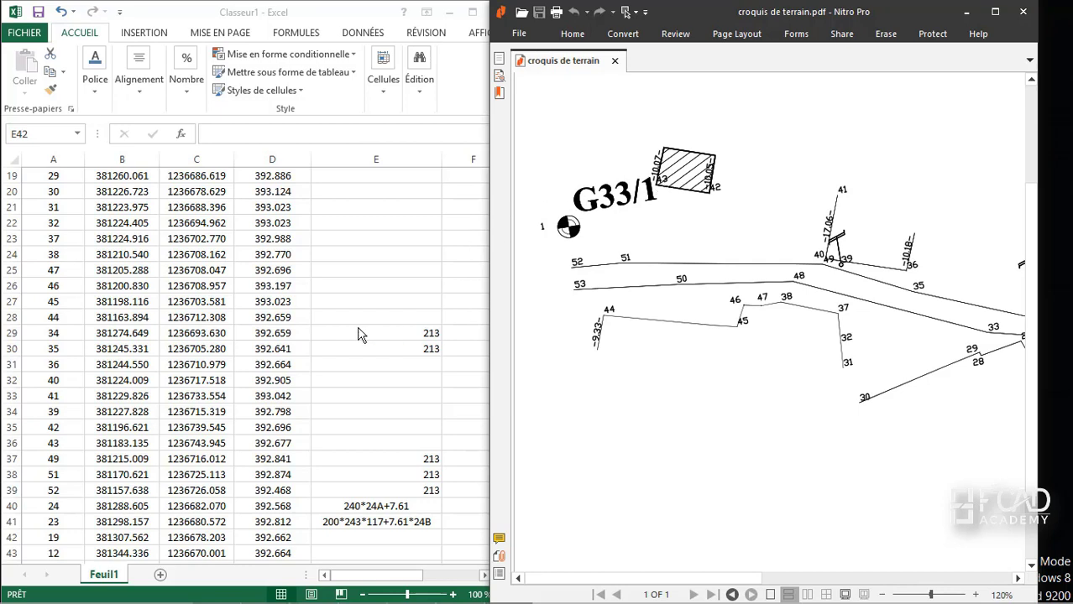
pyautogui.click(336, 426)
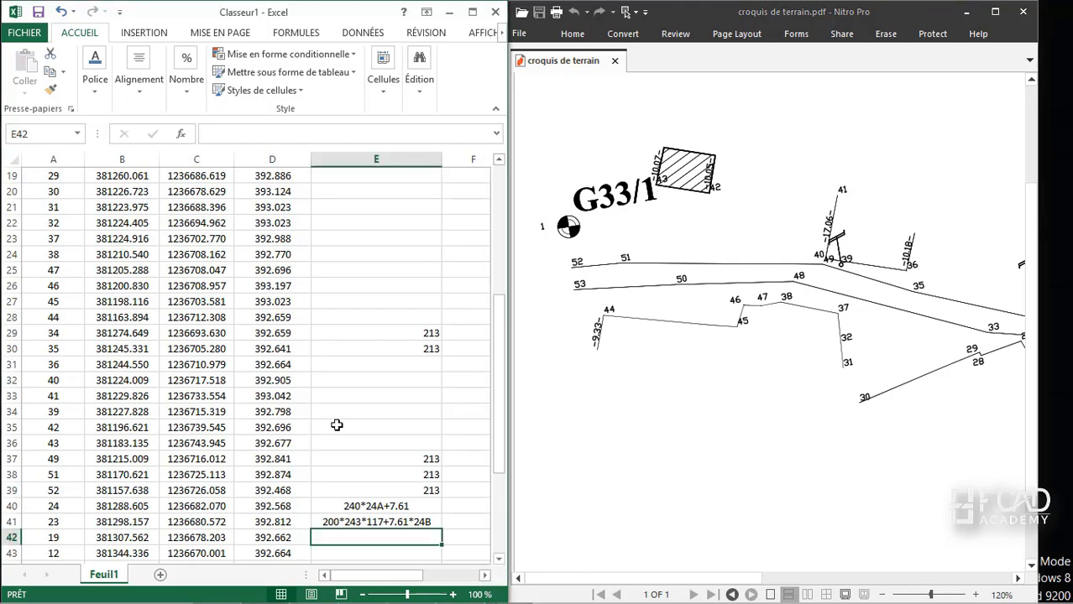
pyautogui.click(336, 425)
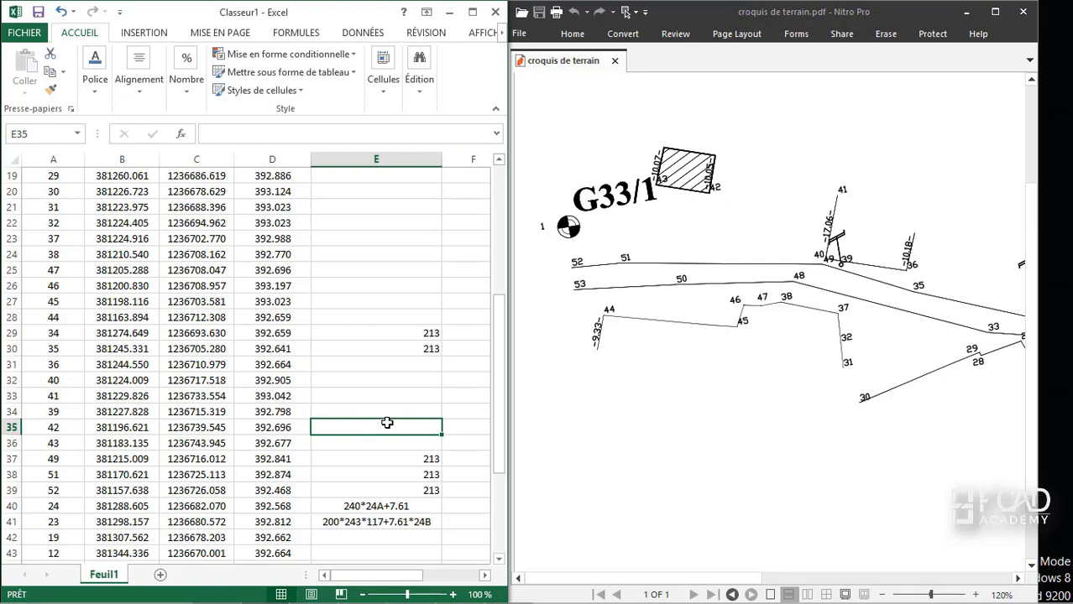
pyautogui.write('240')
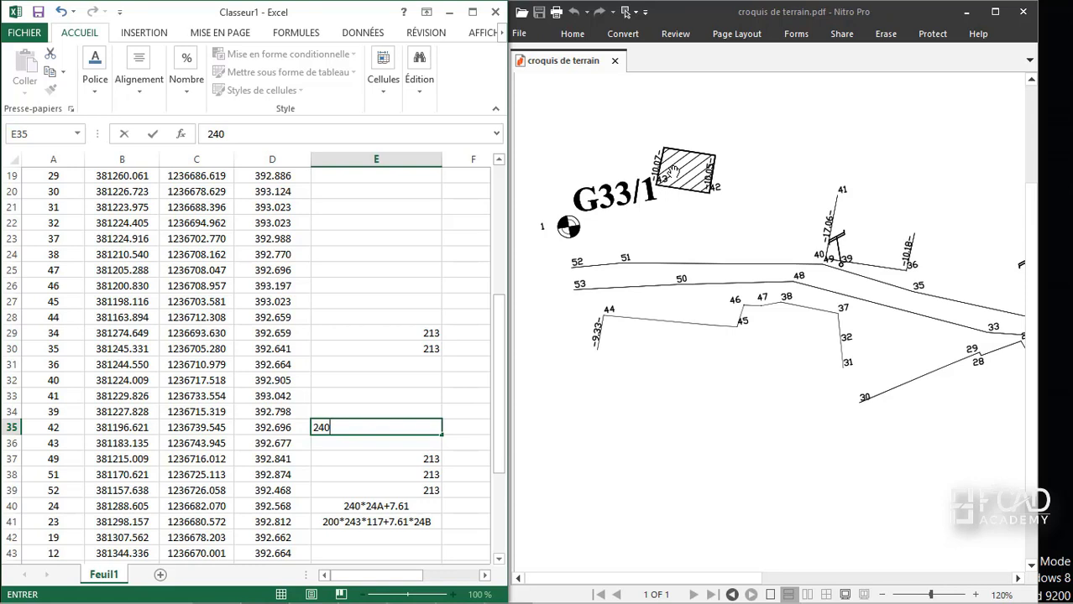
pyautogui.write('*24A+')
pyautogui.press('End')
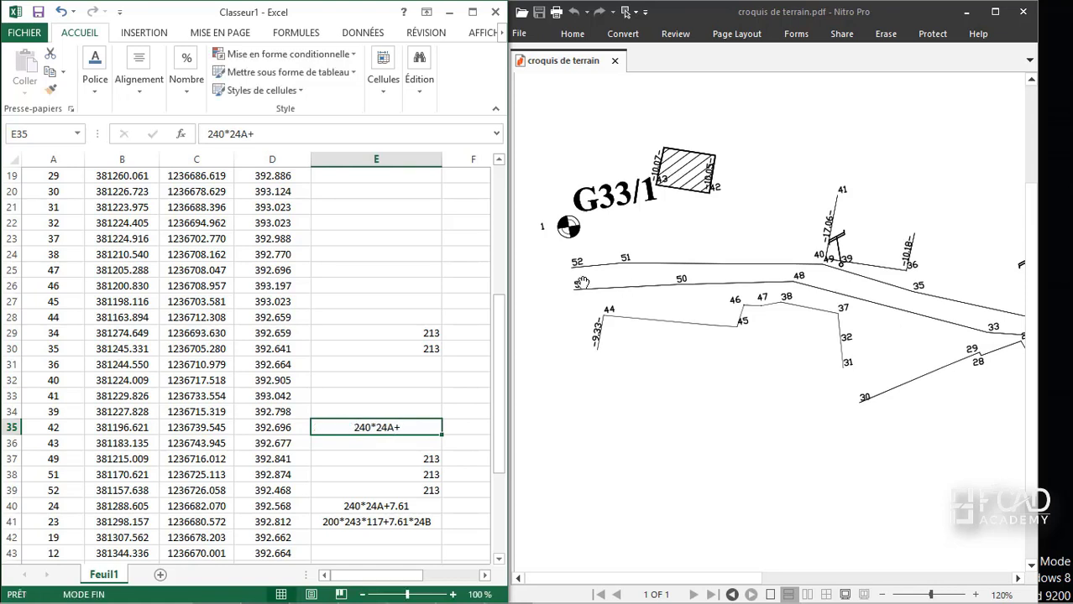
pyautogui.doubleClick(420, 426)
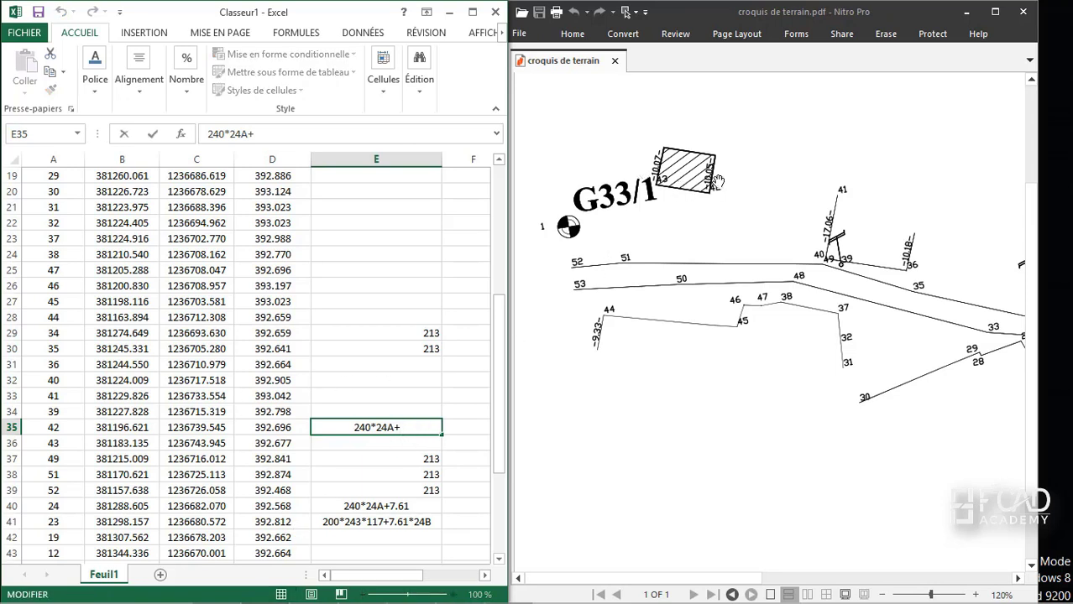
pyautogui.write('10.')
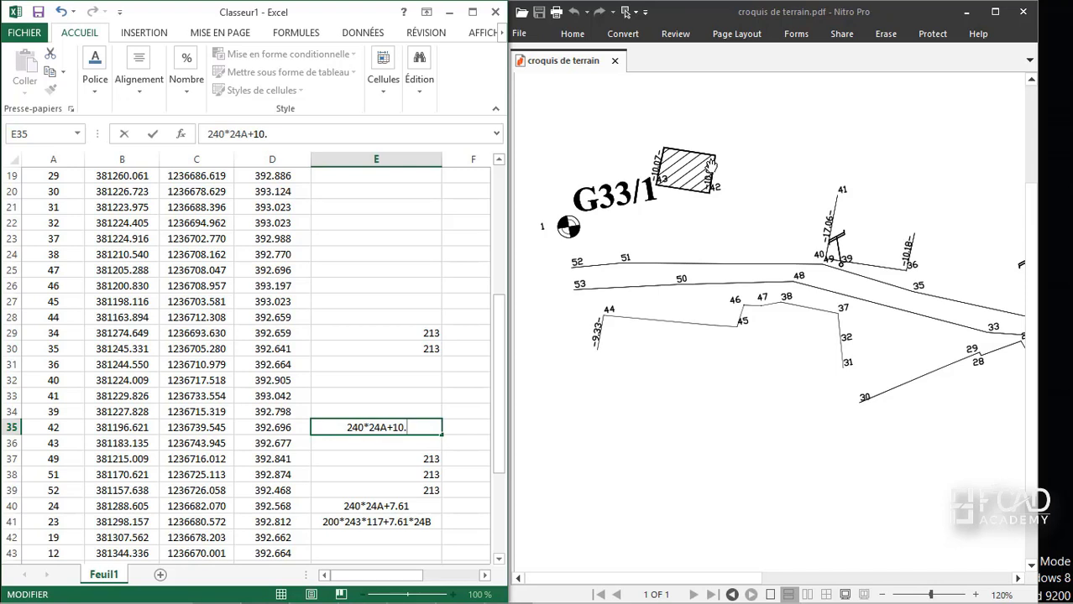
pyautogui.write('05')
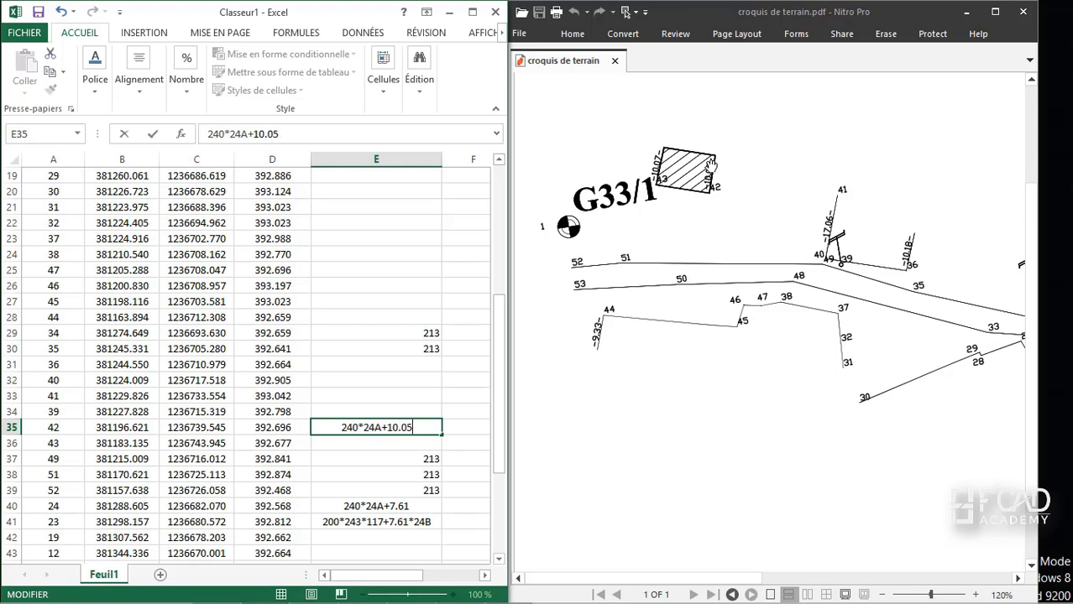
pyautogui.press('Return')
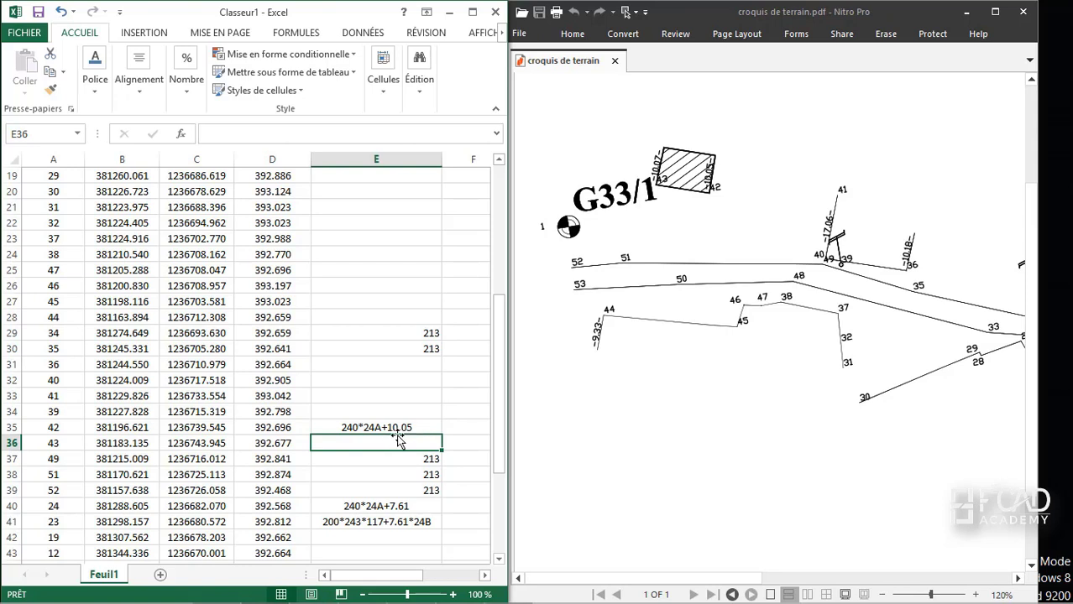
# Enter the combined code 243*117+10.07*24B for point 43, using the side length beside that corner on the field sketch.
pyautogui.write('243')
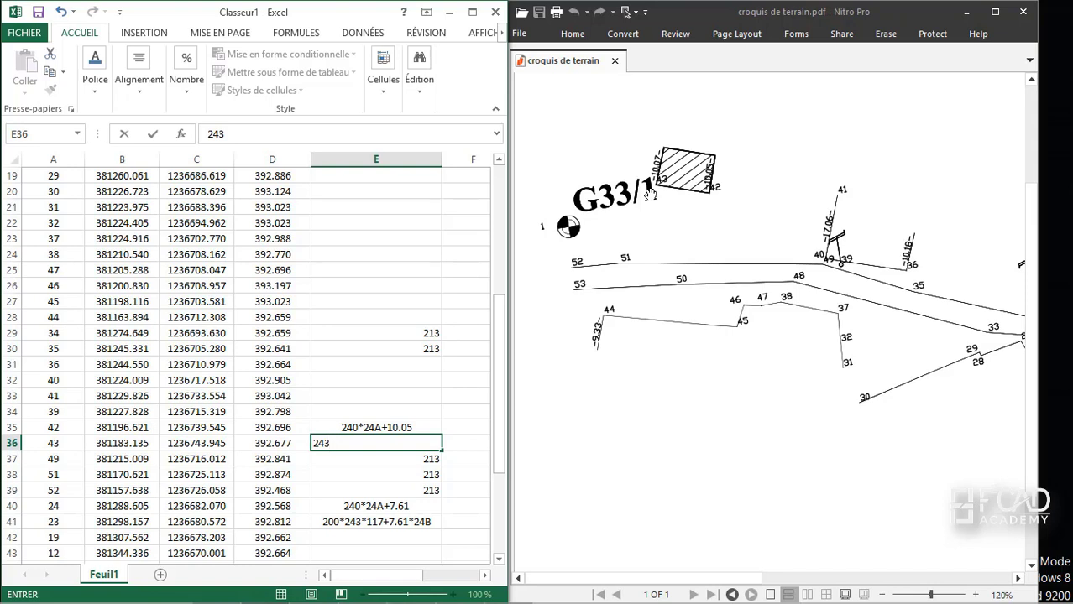
pyautogui.write('*117+')
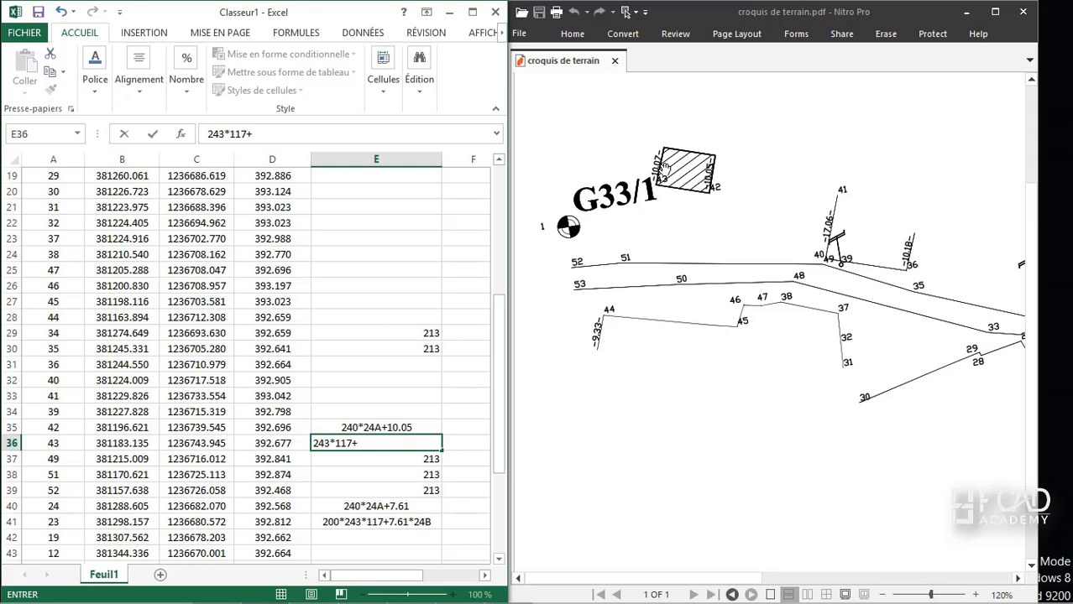
pyautogui.write('10.07*')
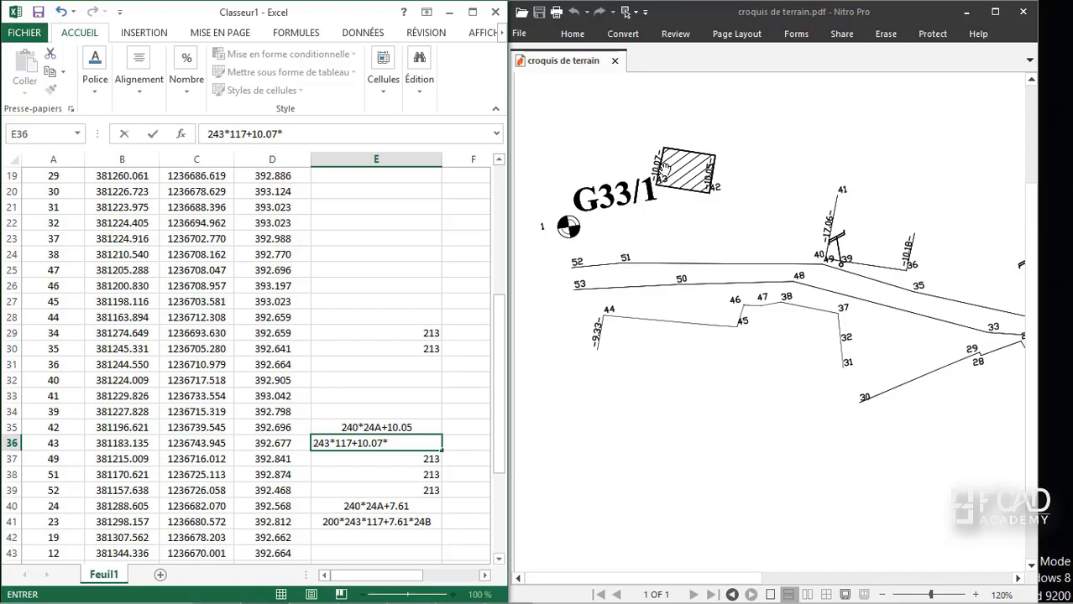
pyautogui.write('24B')
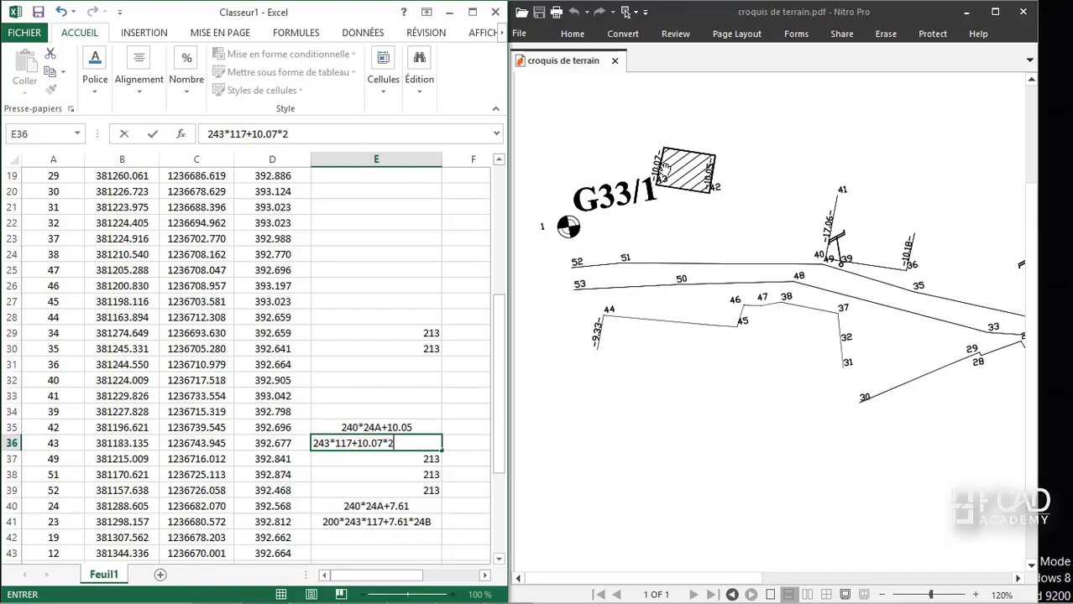